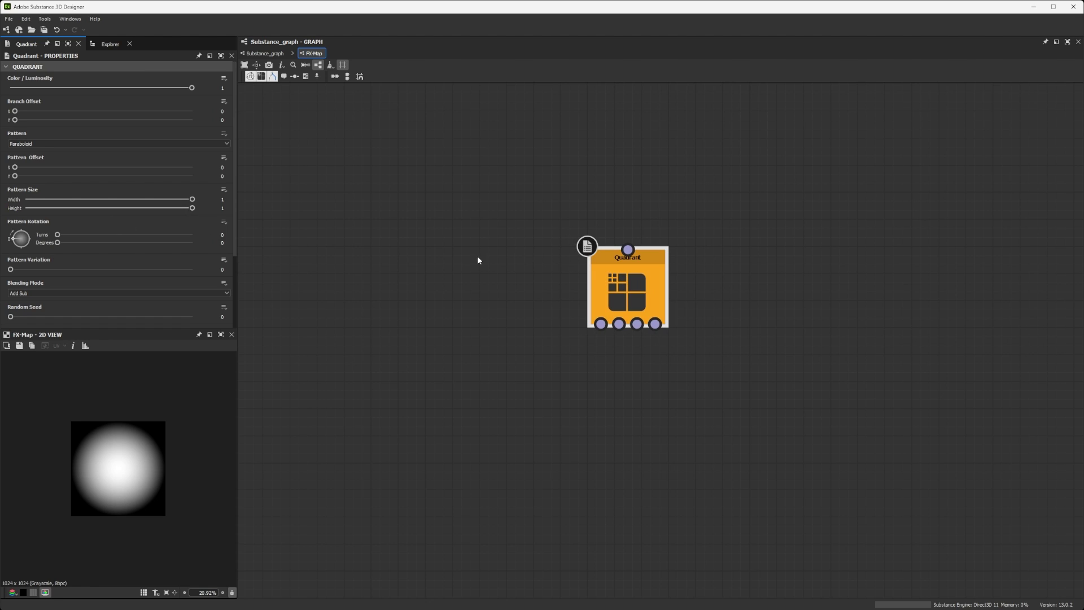
# Step: Create an empty function for the Quadrant node's Pattern Offset parameter
pyautogui.scroll(2, 675, 263)
pyautogui.moveTo(559, 274); pyautogui.dragTo(595, 272)
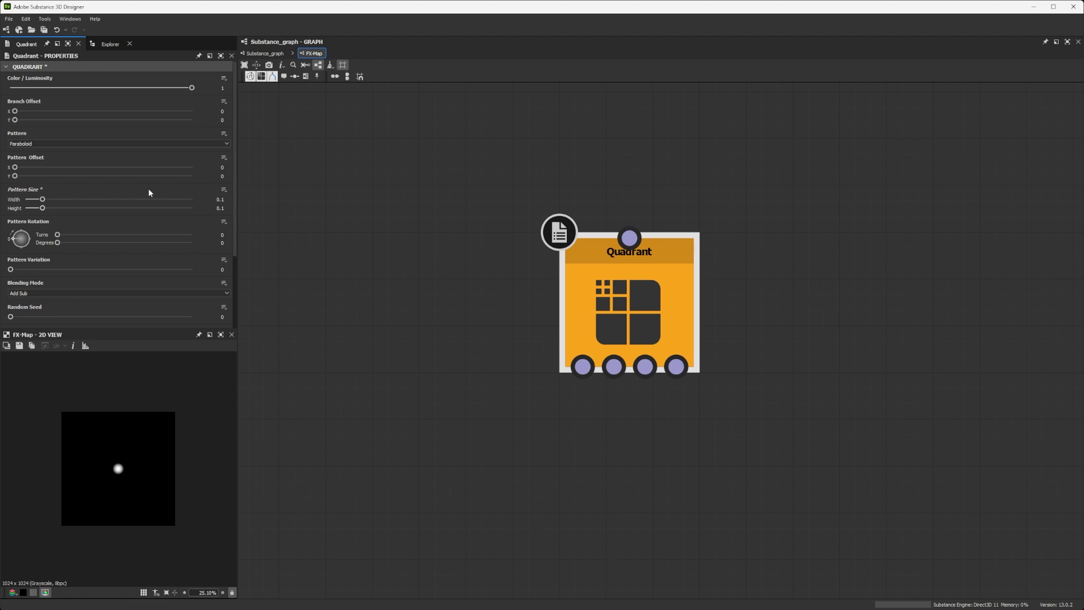
pyautogui.click(225, 158)
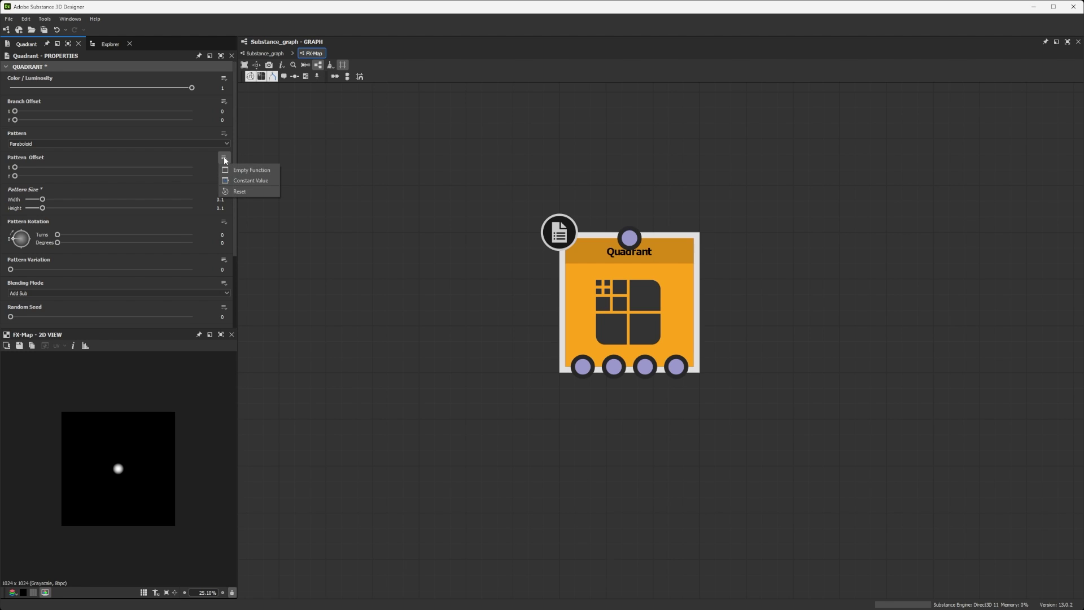
pyautogui.click(259, 170)
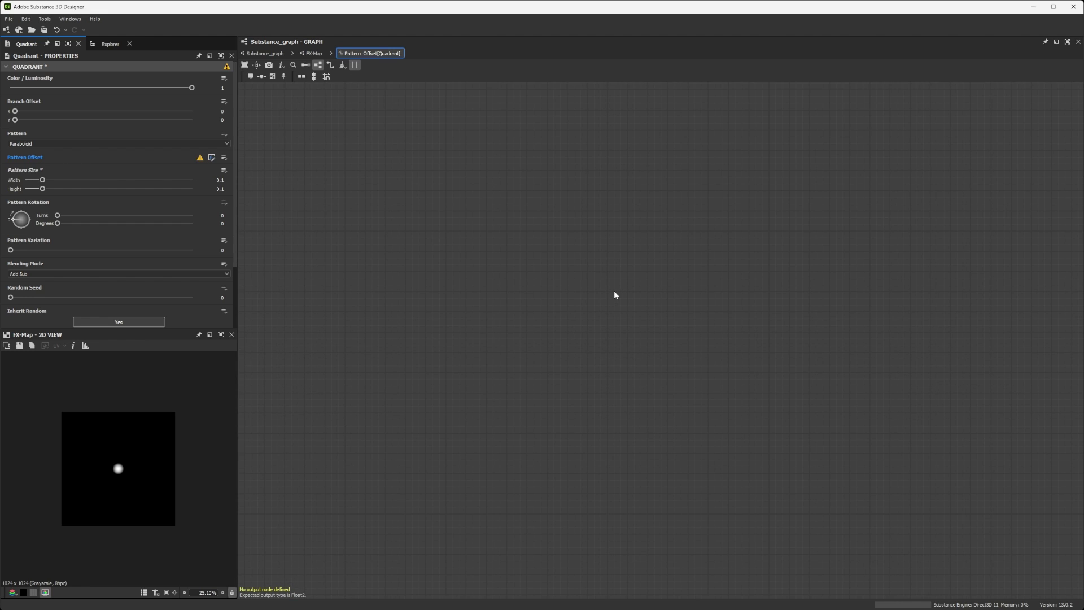
# Step: Add a Float2 node to the Pattern Offset function and set it as the output node
pyautogui.press('space')
pyautogui.write('float')
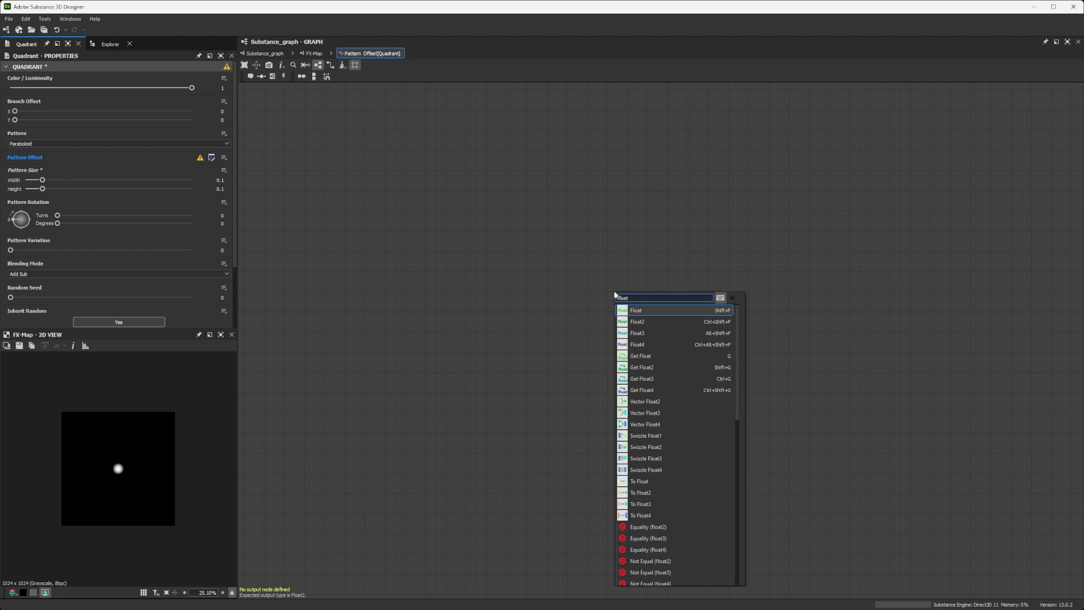
pyautogui.click(650, 322)
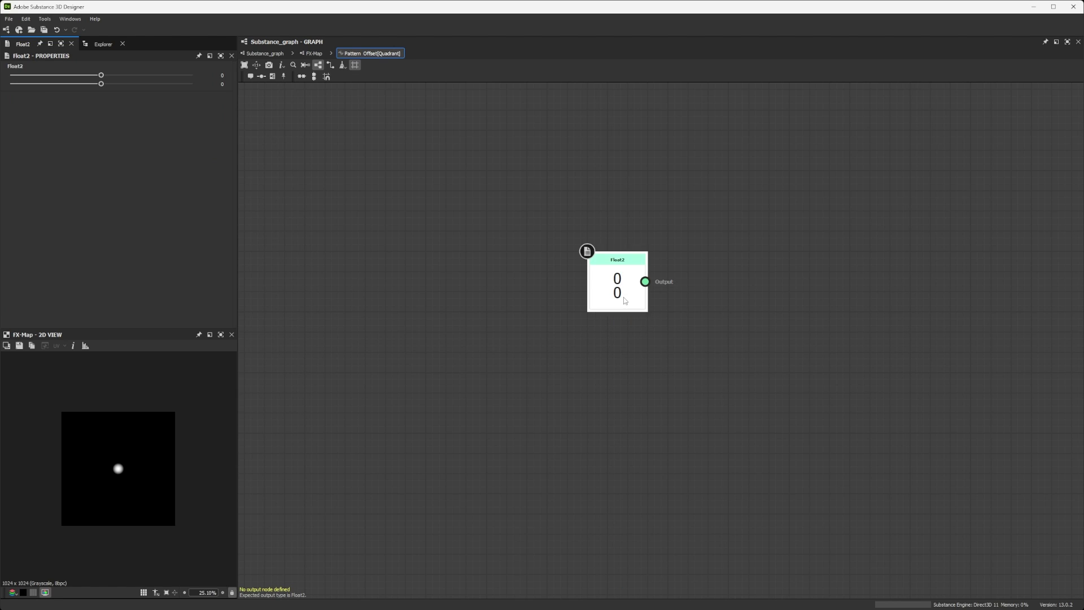
pyautogui.rightClick(624, 298)
pyautogui.click(669, 335)
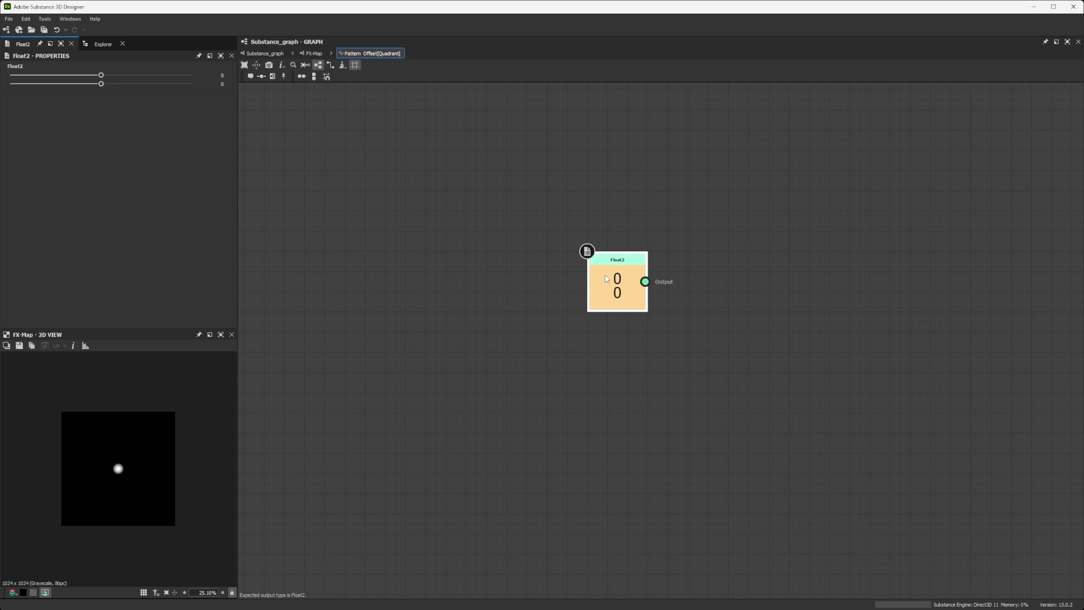
# Step: Try a first value of 0.14 on the Float2 node and reset it to 0
pyautogui.moveTo(101, 75)
pyautogui.mouseDown()
pyautogui.moveTo(137, 75)
pyautogui.moveTo(113, 75)
pyautogui.mouseUp()
pyautogui.click(219, 75)
pyautogui.doubleClick(219, 75)
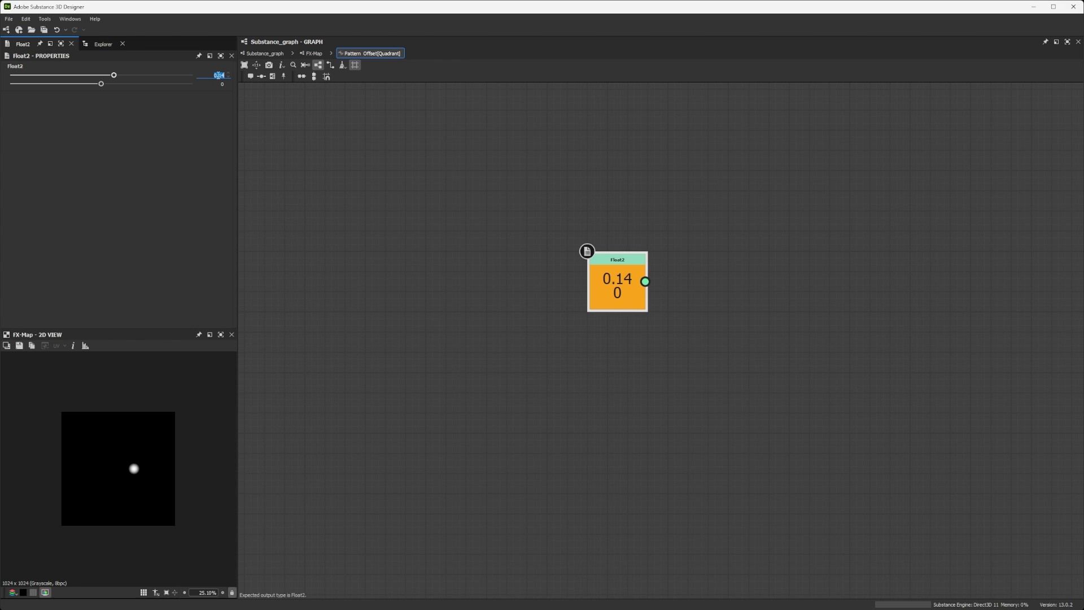
pyautogui.write('0')
pyautogui.press('Return')
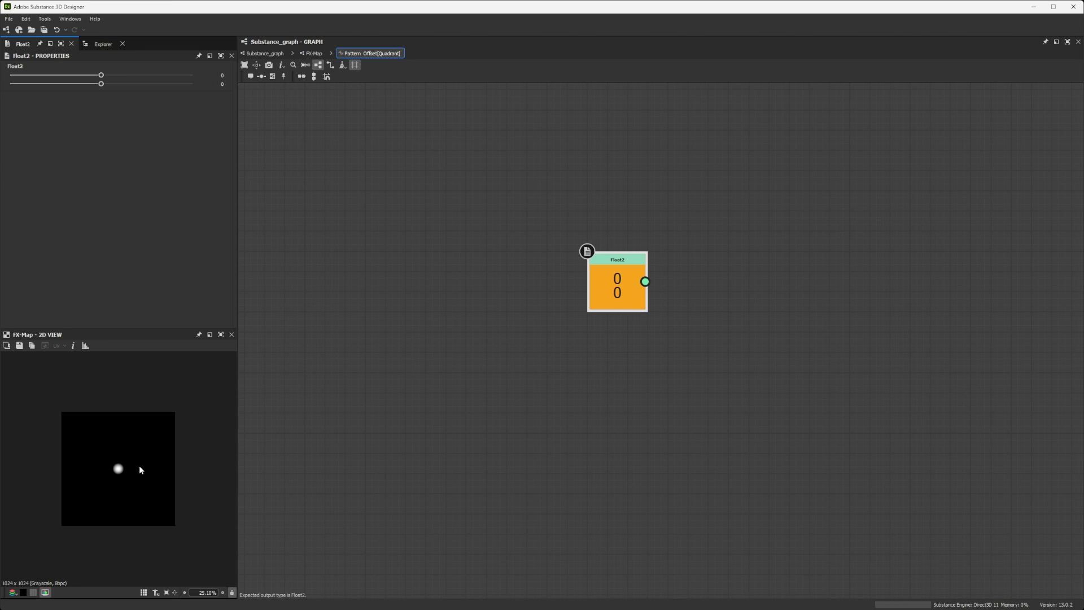
# Step: Return to the FX-Map graph and add an Iterate node linked to the top of the Quadrant node
pyautogui.click(311, 56)
pyautogui.moveTo(723, 237); pyautogui.dragTo(622, 328, button='middle')
pyautogui.scroll(-2, 634, 290)
pyautogui.moveTo(567, 342); pyautogui.dragTo(646, 219)
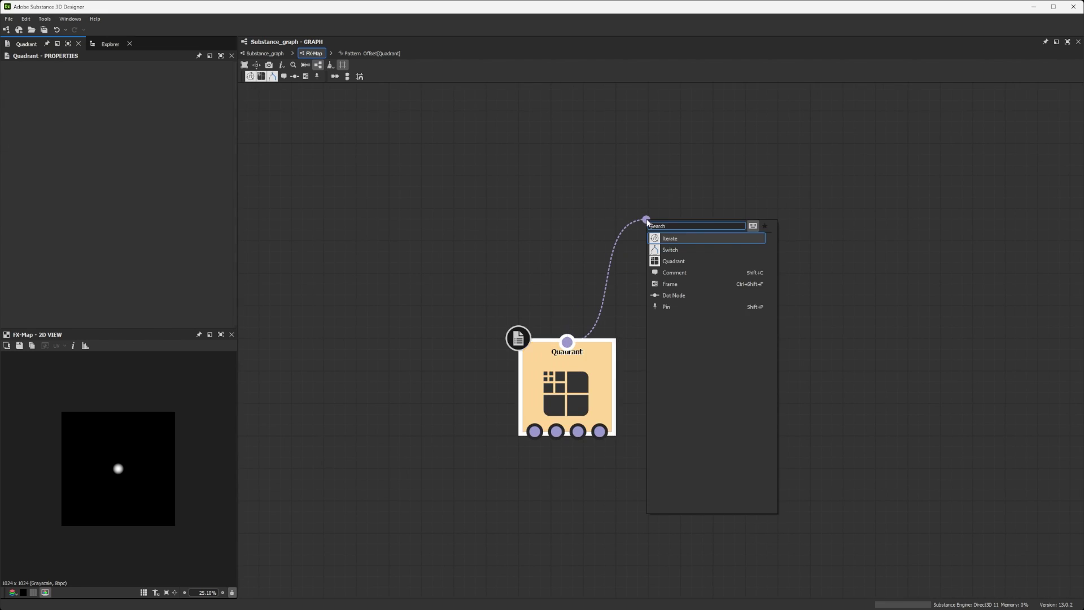
pyautogui.click(683, 238)
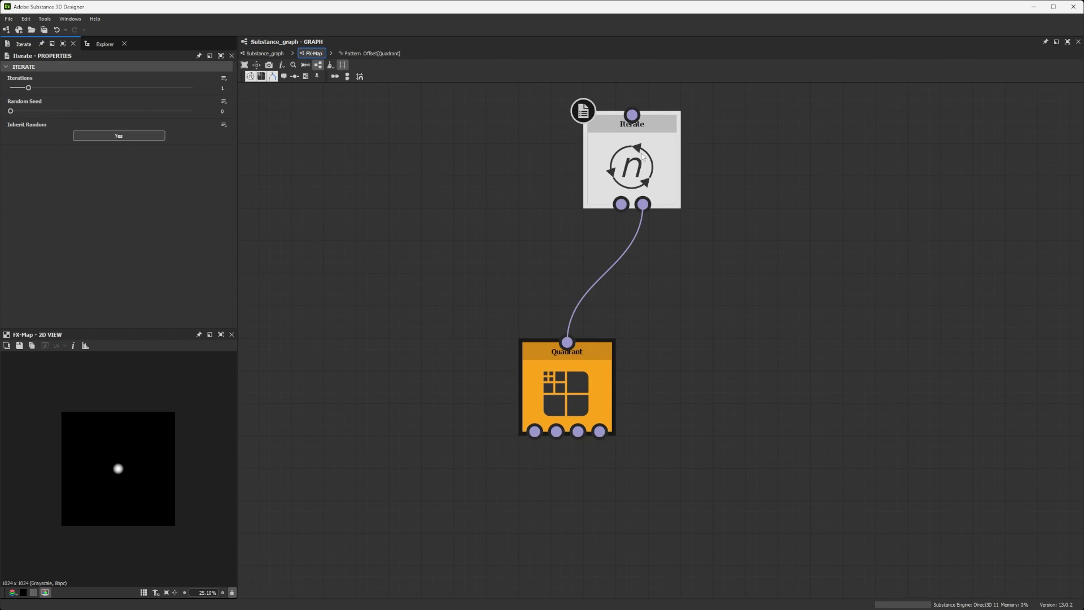
# Step: Align the Iterate node directly above the Quadrant, keeping only the link from its second output
pyautogui.moveTo(621, 204)
pyautogui.mouseDown()
pyautogui.moveTo(642, 153)
pyautogui.moveTo(606, 189)
pyautogui.moveTo(621, 203)
pyautogui.mouseUp()
pyautogui.moveTo(657, 158); pyautogui.dragTo(592, 191)
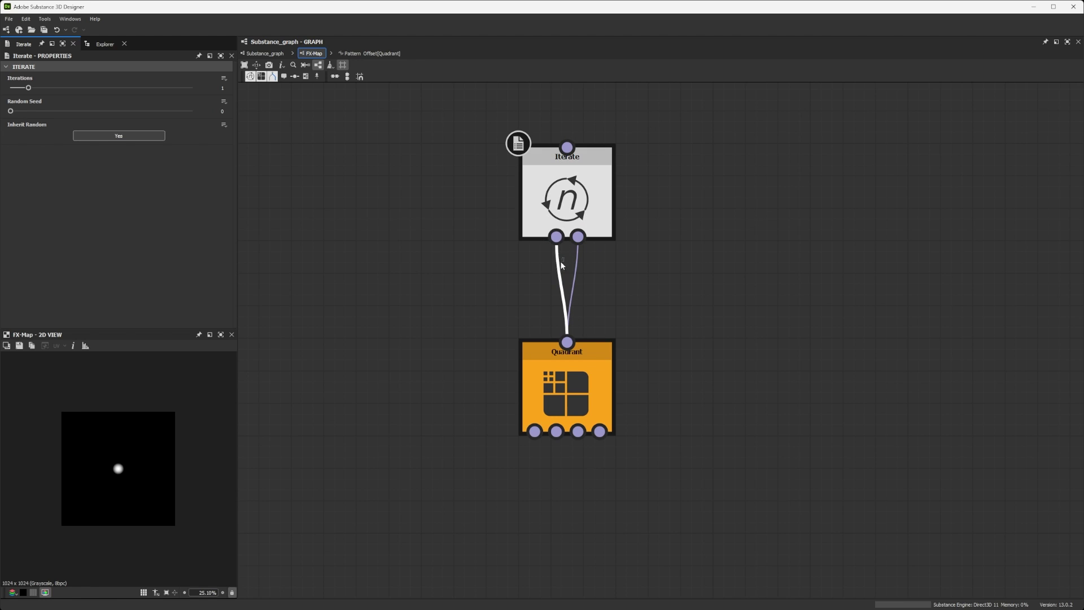
pyautogui.press('Delete')
# Step: Set the Iterate node as the root and its iterations to 10
pyautogui.rightClick(567, 196)
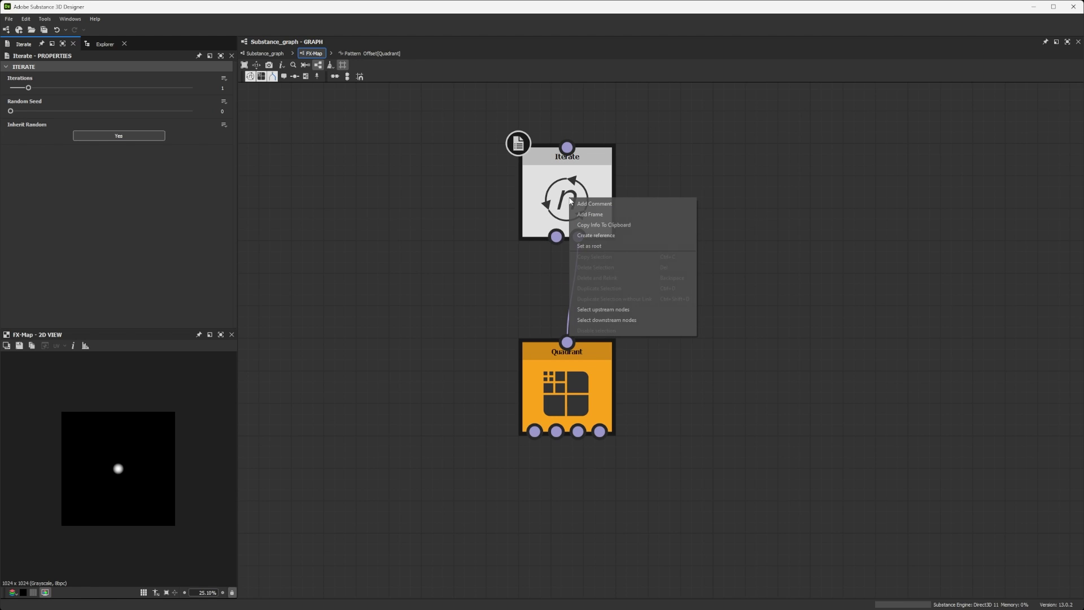
pyautogui.click(608, 249)
pyautogui.moveTo(603, 228); pyautogui.dragTo(603, 260)
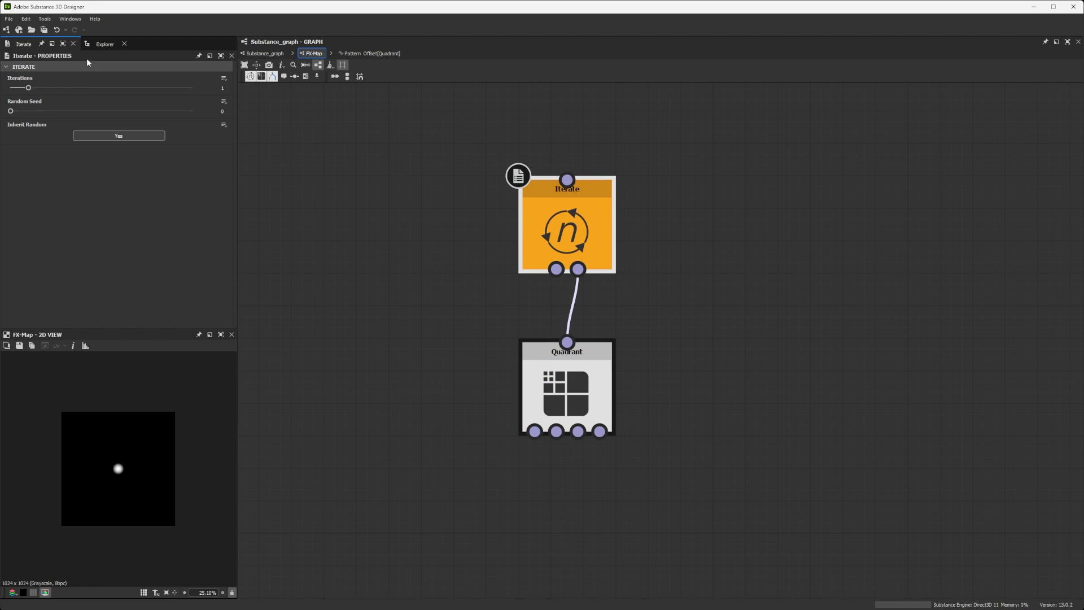
pyautogui.scroll(3, 121, 387)
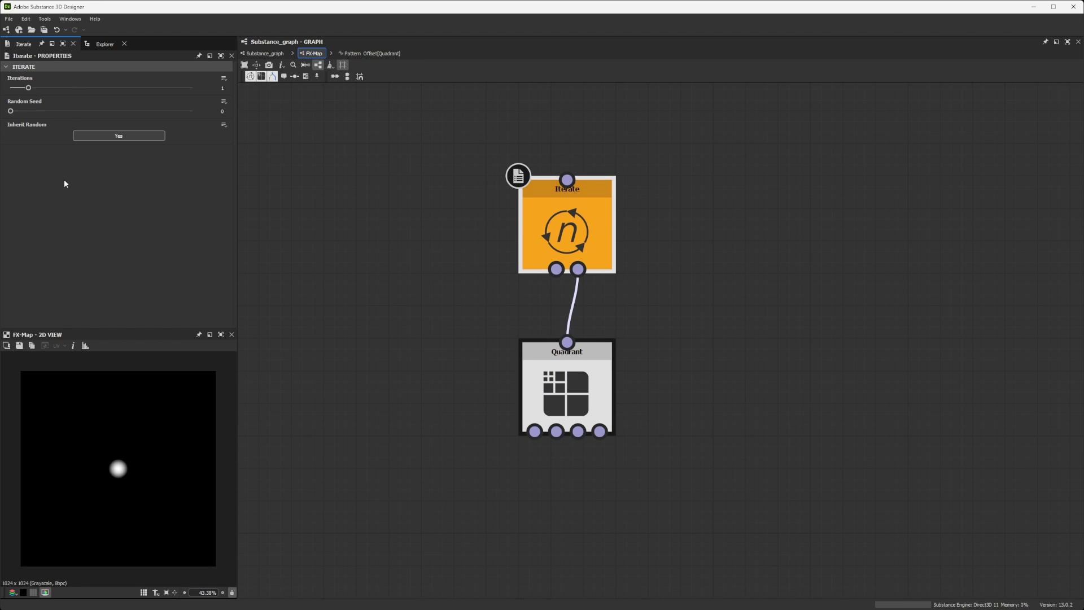
pyautogui.moveTo(30, 87); pyautogui.dragTo(201, 109)
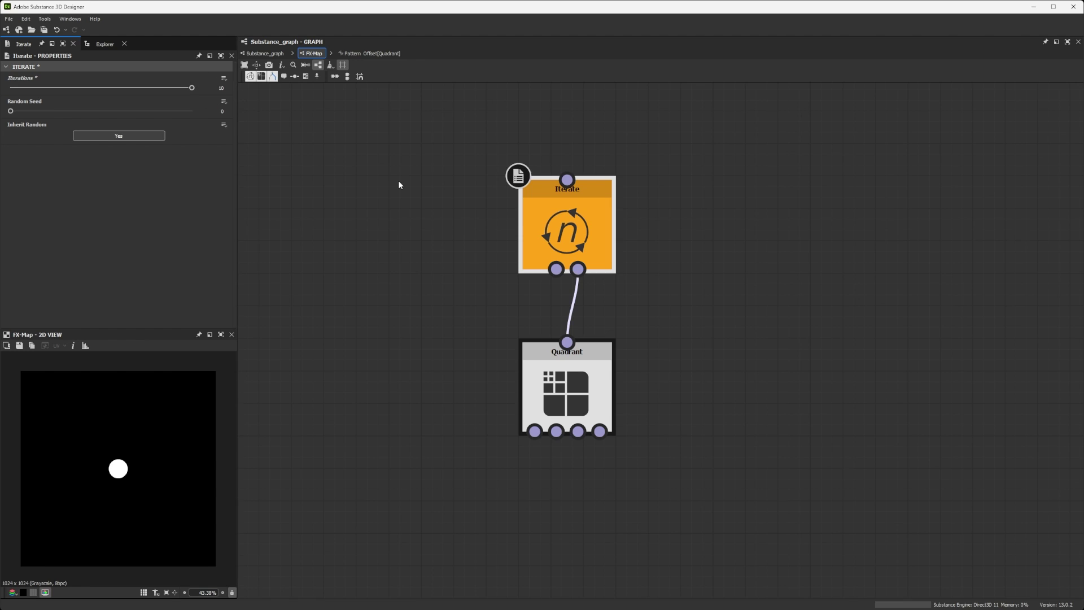
# Step: Open the Quadrant node's Pattern Offset function for editing
pyautogui.click(594, 382)
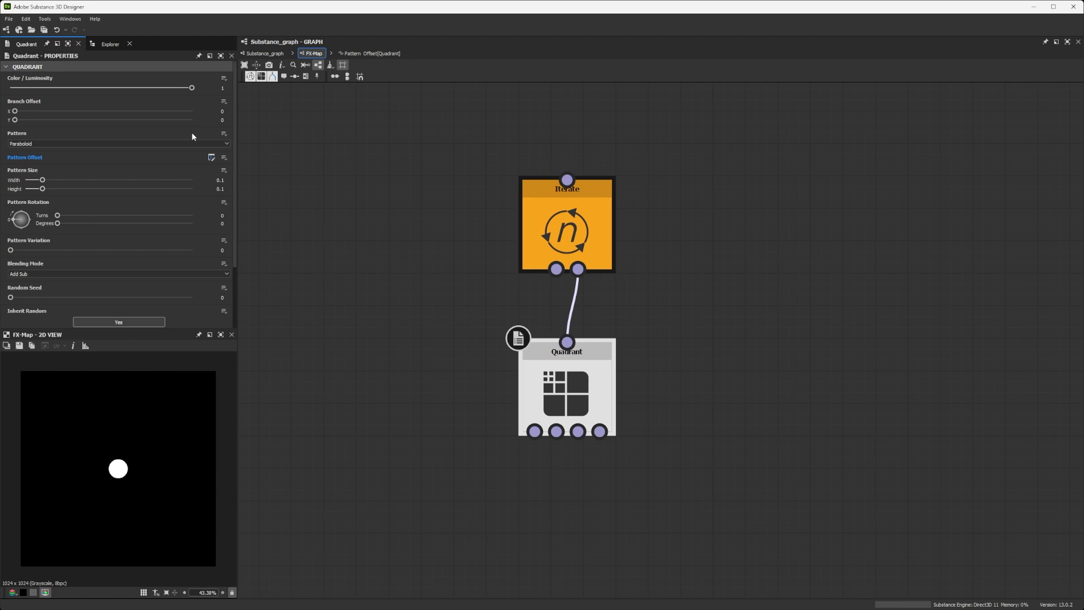
pyautogui.click(211, 157)
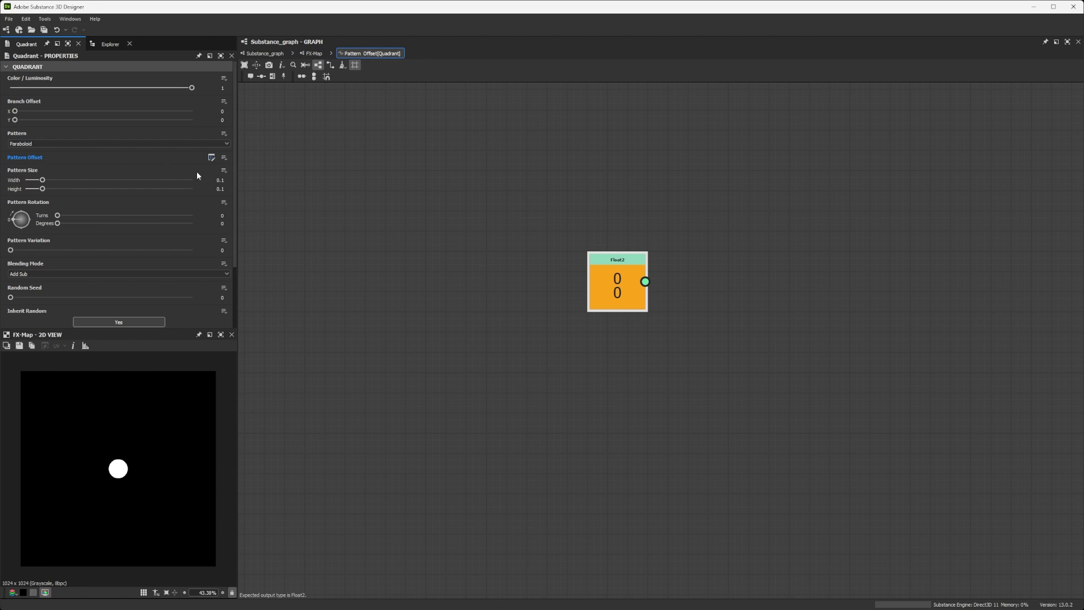
# Step: Try a first value of 0.16 on the Float2 node and return it to 0
pyautogui.click(616, 268)
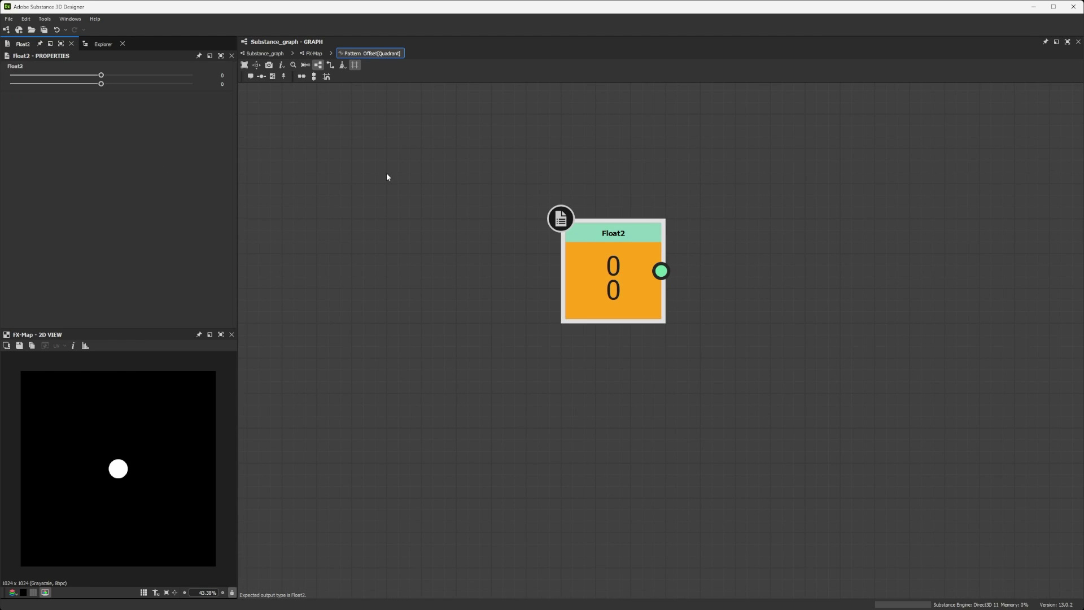
pyautogui.moveTo(101, 75); pyautogui.dragTo(116, 75)
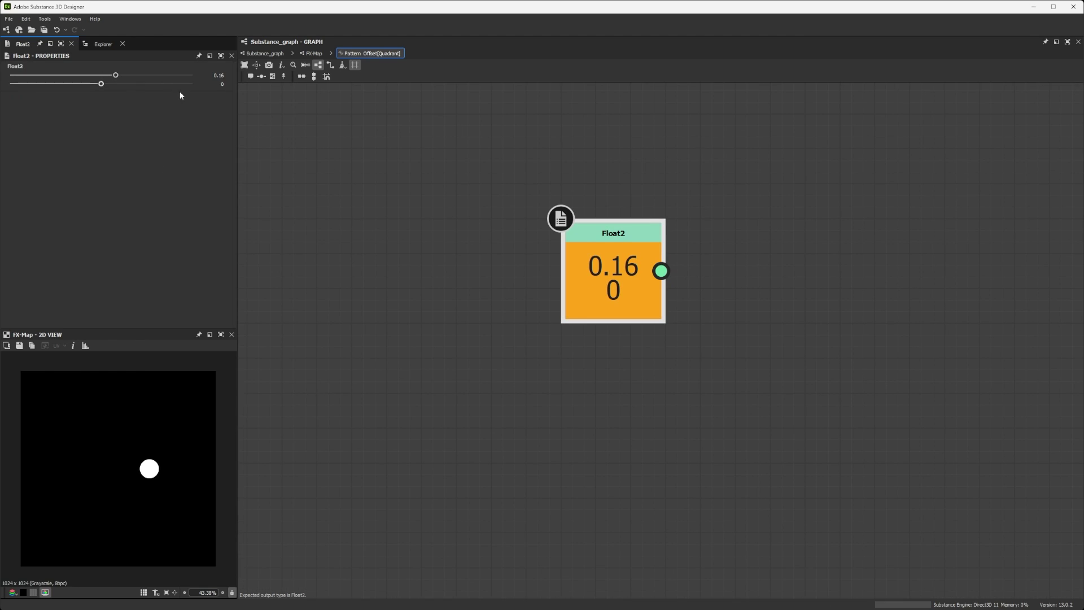
pyautogui.doubleClick(219, 75)
pyautogui.write('0')
pyautogui.press('Return')
# Step: Add a Get Float node up and to the left of the Float2 node and assign it the $number variable
pyautogui.moveTo(572, 270); pyautogui.dragTo(574, 362)
pyautogui.press('space')
pyautogui.write('get')
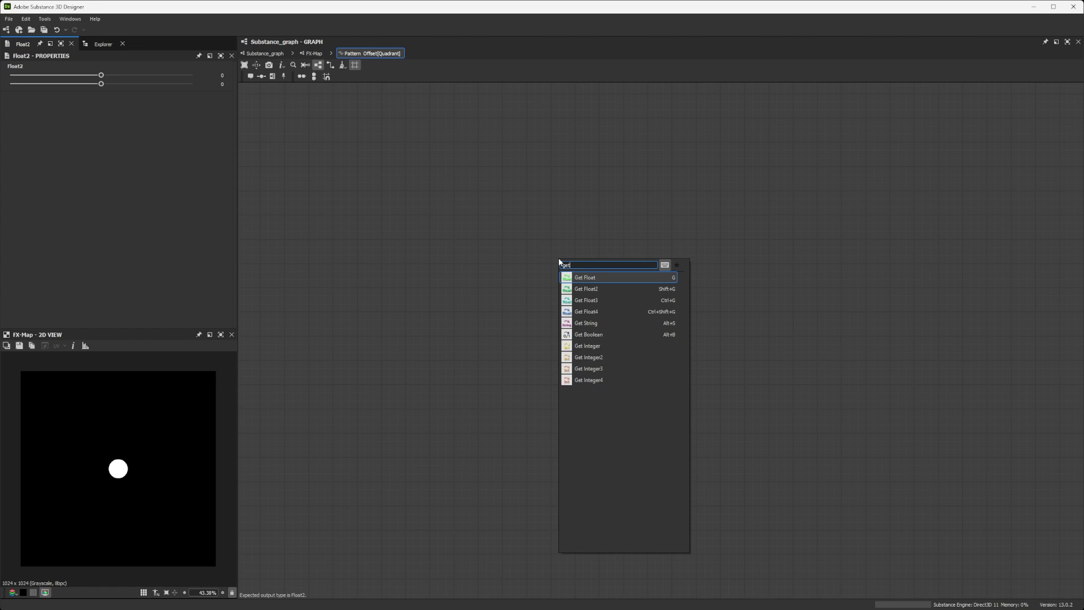
pyautogui.click(587, 277)
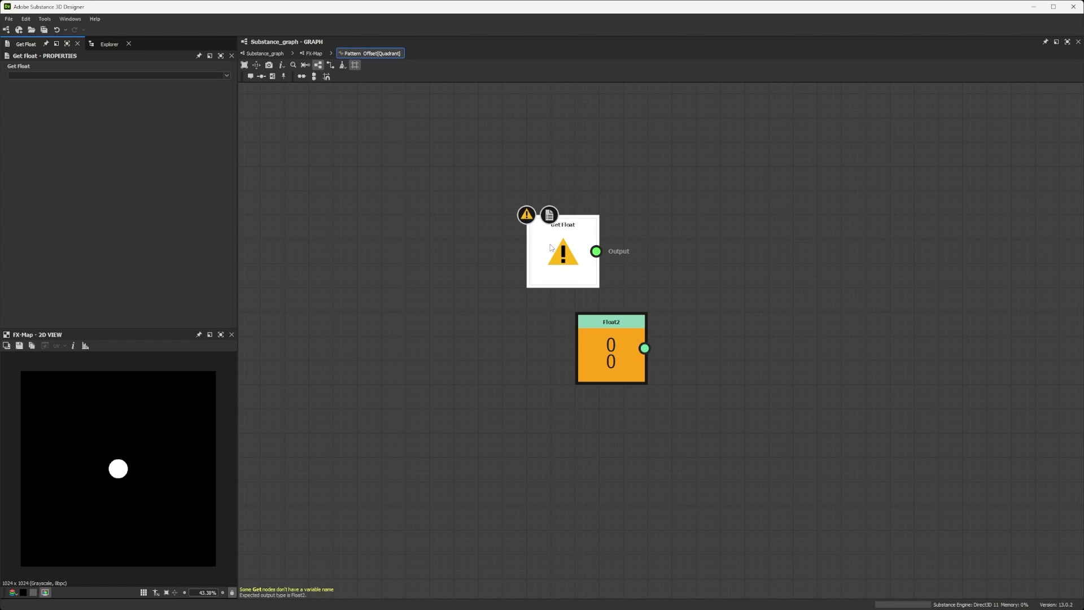
pyautogui.moveTo(560, 239); pyautogui.dragTo(415, 239)
pyautogui.moveTo(344, 149); pyautogui.dragTo(477, 317)
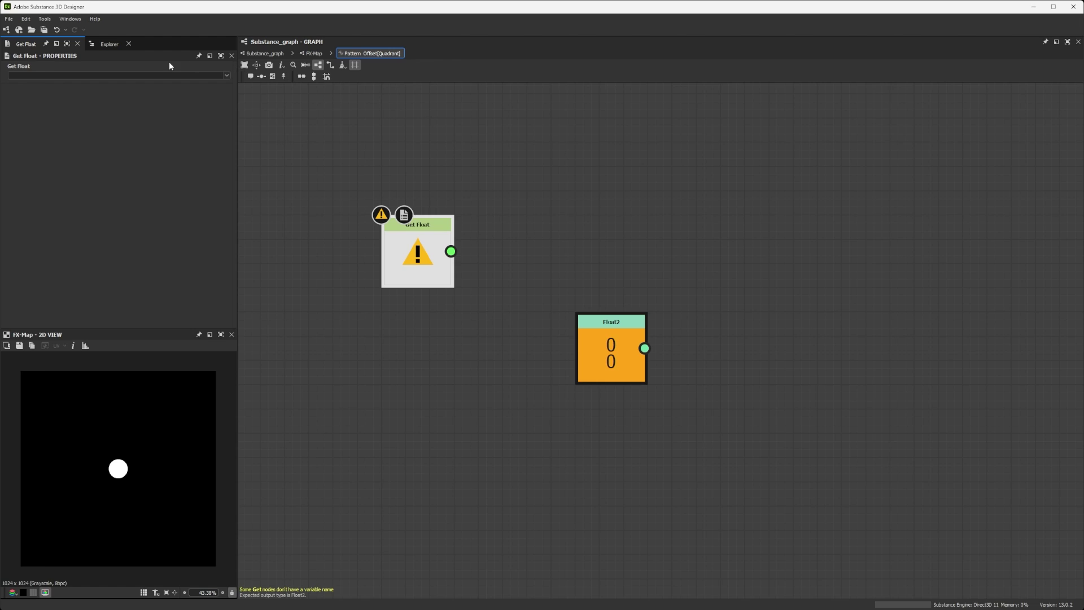
pyautogui.click(148, 75)
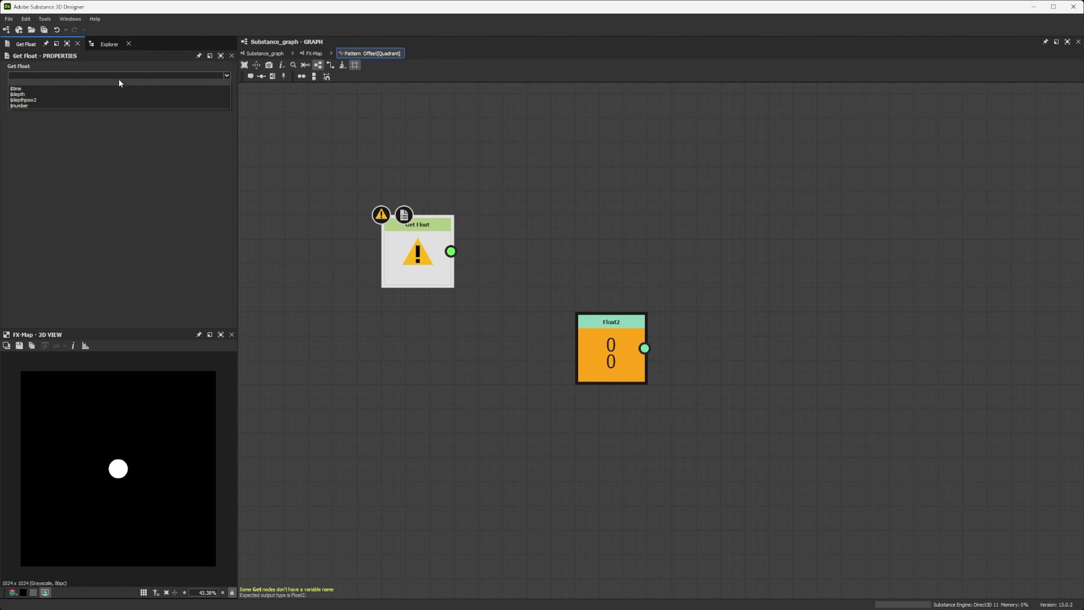
pyautogui.click(17, 105)
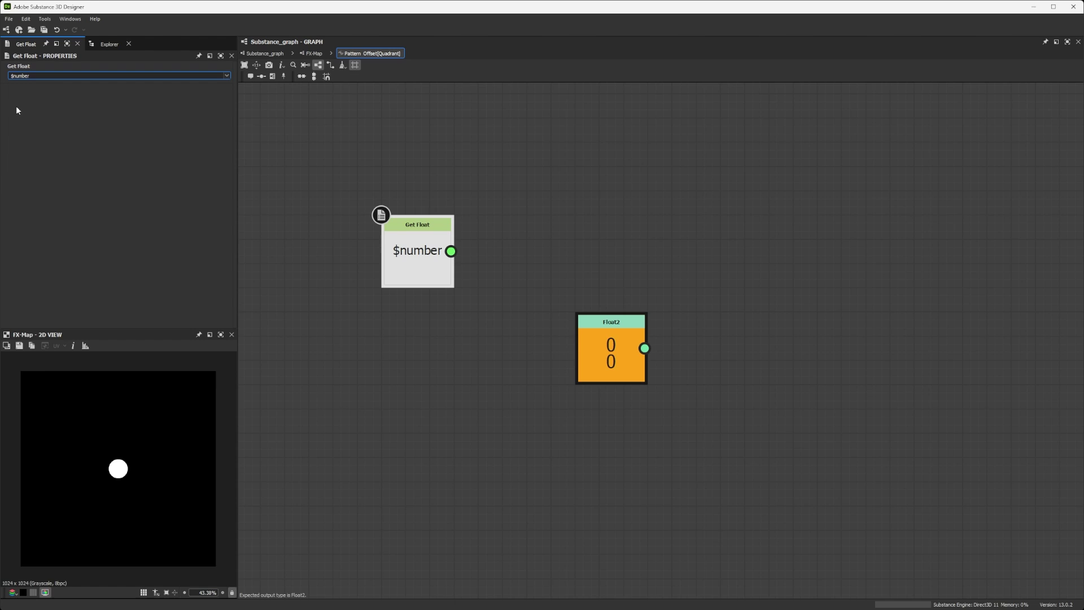
# Step: Move the Float2 node directly below the Get Float node
pyautogui.moveTo(610, 333); pyautogui.dragTo(610, 381)
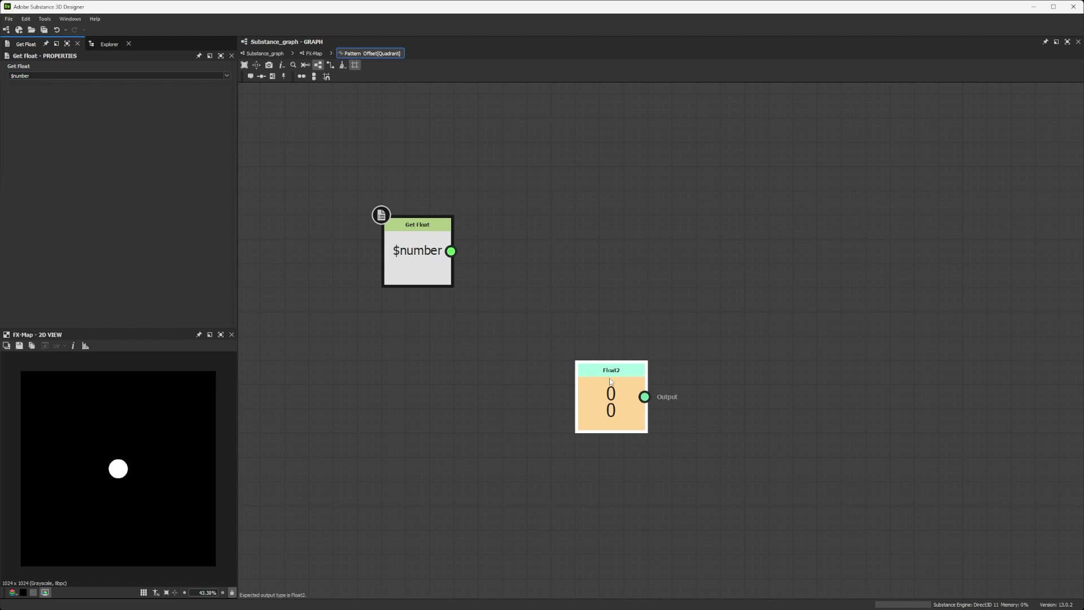
pyautogui.moveTo(369, 158); pyautogui.dragTo(493, 311)
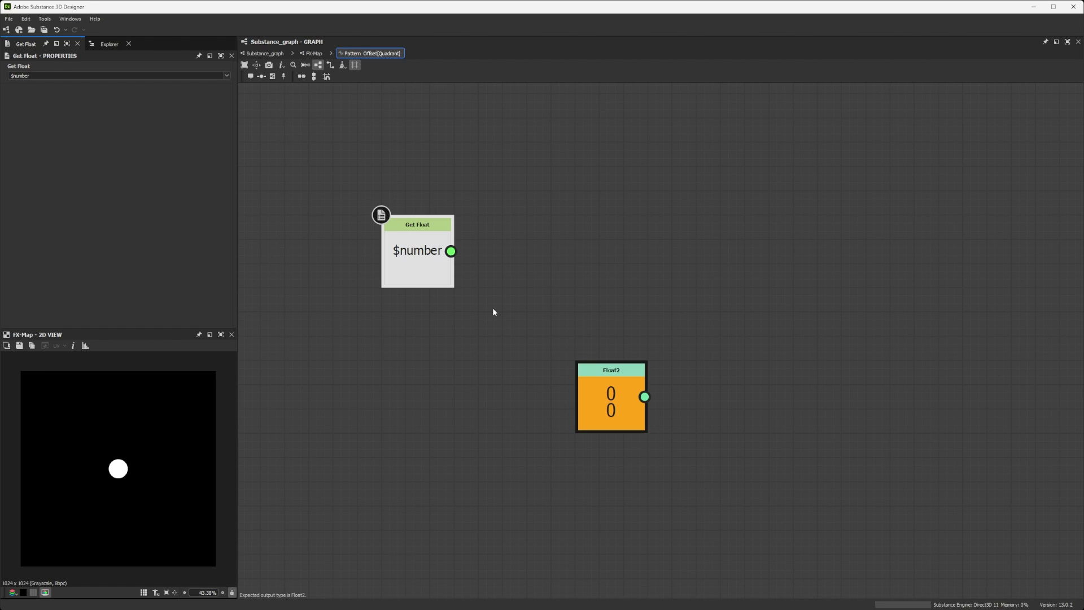
pyautogui.scroll(-1, 111, 450)
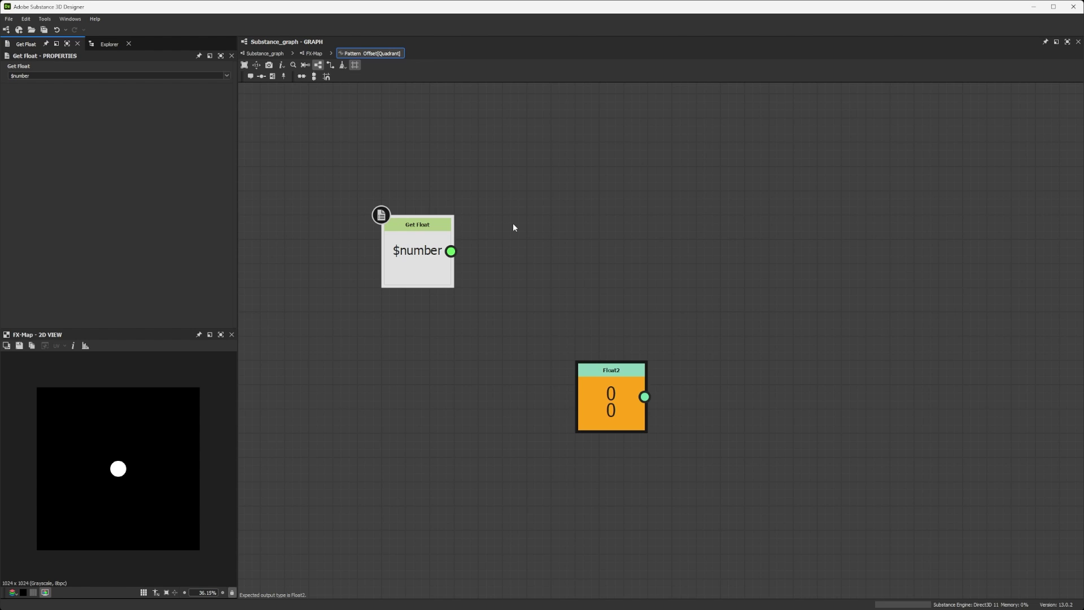
pyautogui.moveTo(614, 390)
pyautogui.mouseDown()
pyautogui.moveTo(542, 389)
pyautogui.moveTo(638, 389)
pyautogui.mouseUp()
pyautogui.moveTo(339, 181); pyautogui.dragTo(507, 322)
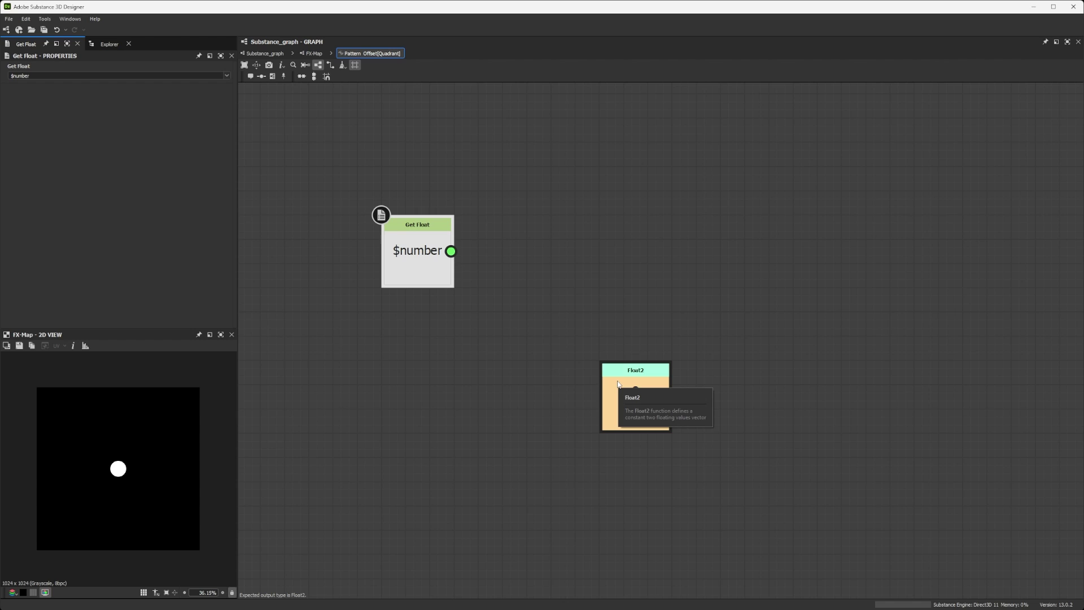
pyautogui.moveTo(618, 384); pyautogui.dragTo(399, 373)
pyautogui.moveTo(336, 165); pyautogui.dragTo(503, 305)
pyautogui.click(588, 302)
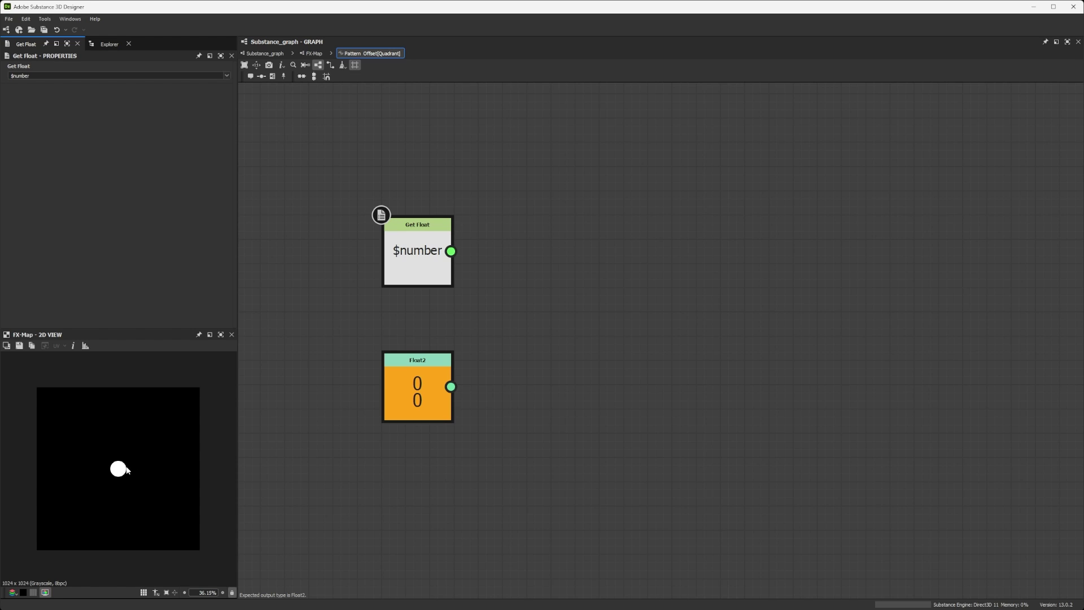
# Step: Add a Vector Float2 node to the right of the Get Float and Float2 nodes
pyautogui.press('space')
pyautogui.write('vector')
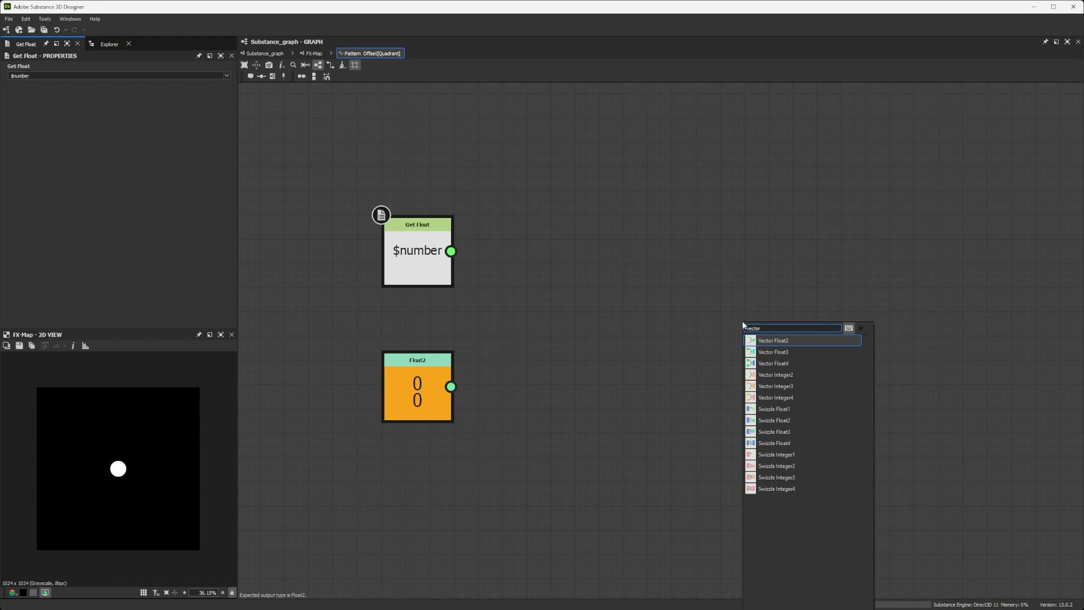
pyautogui.click(778, 340)
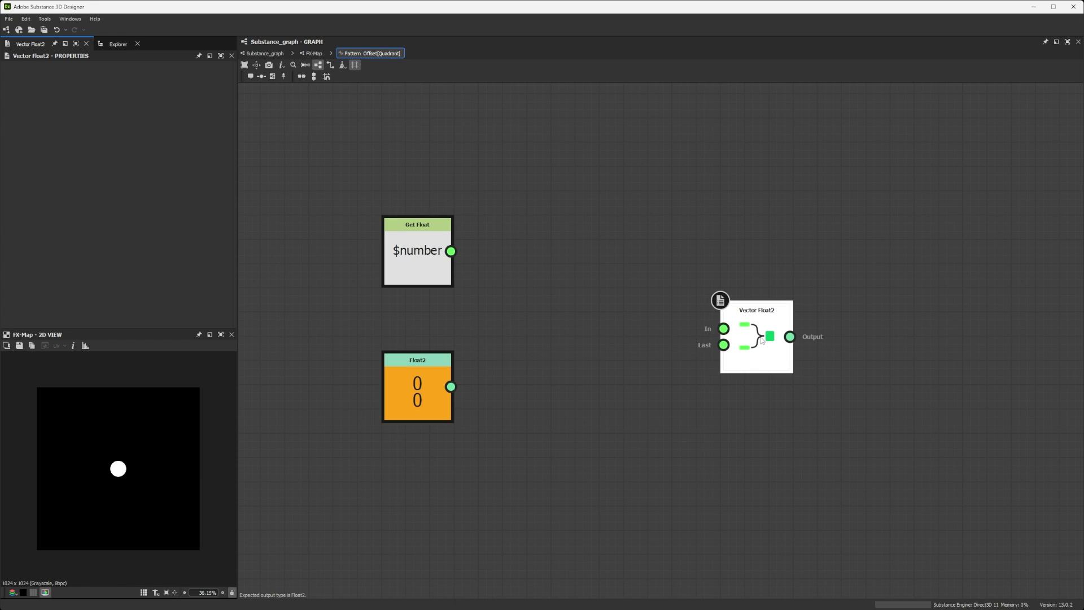
pyautogui.moveTo(723, 328); pyautogui.dragTo(537, 294)
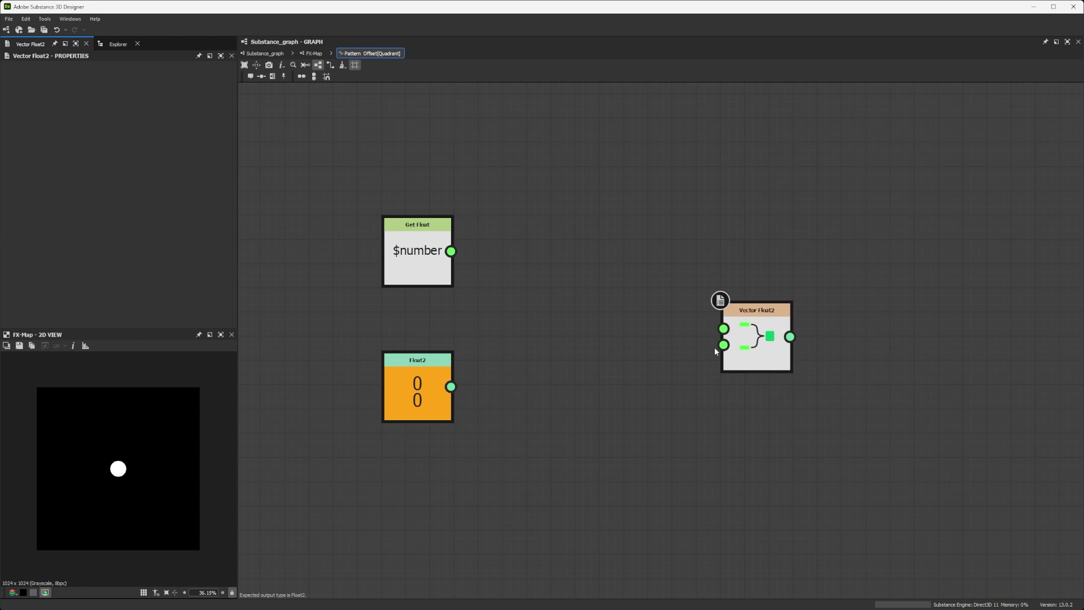
pyautogui.moveTo(723, 328); pyautogui.dragTo(623, 433)
pyautogui.click(569, 325)
# Step: Move the Float2 node slightly aside, then add a Float node connected to the Vector Float2 node's Last input
pyautogui.moveTo(417, 390); pyautogui.dragTo(393, 400)
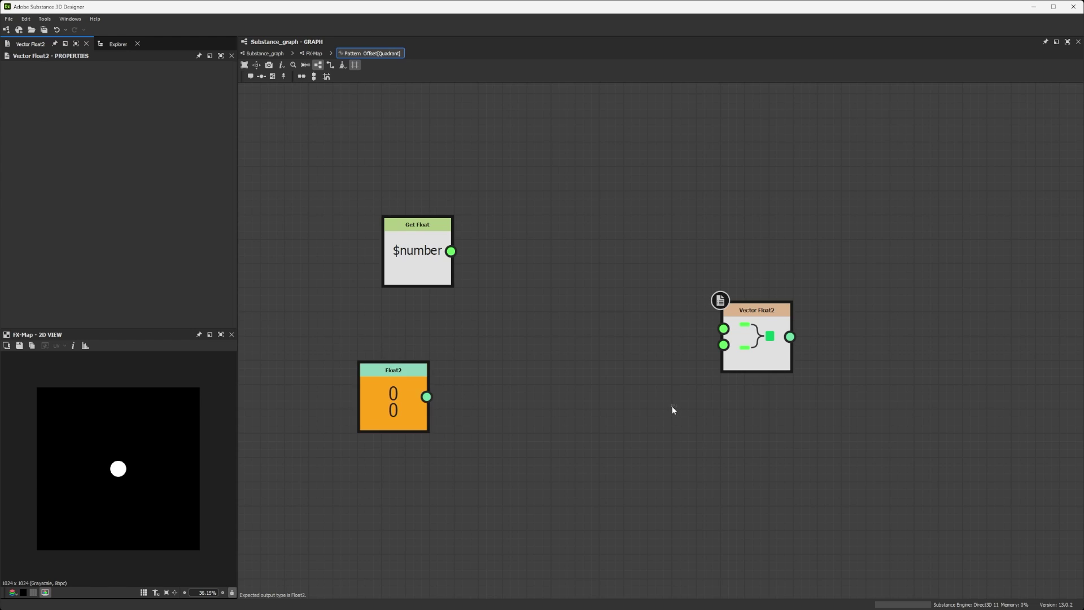
pyautogui.press('space')
pyautogui.write('flo')
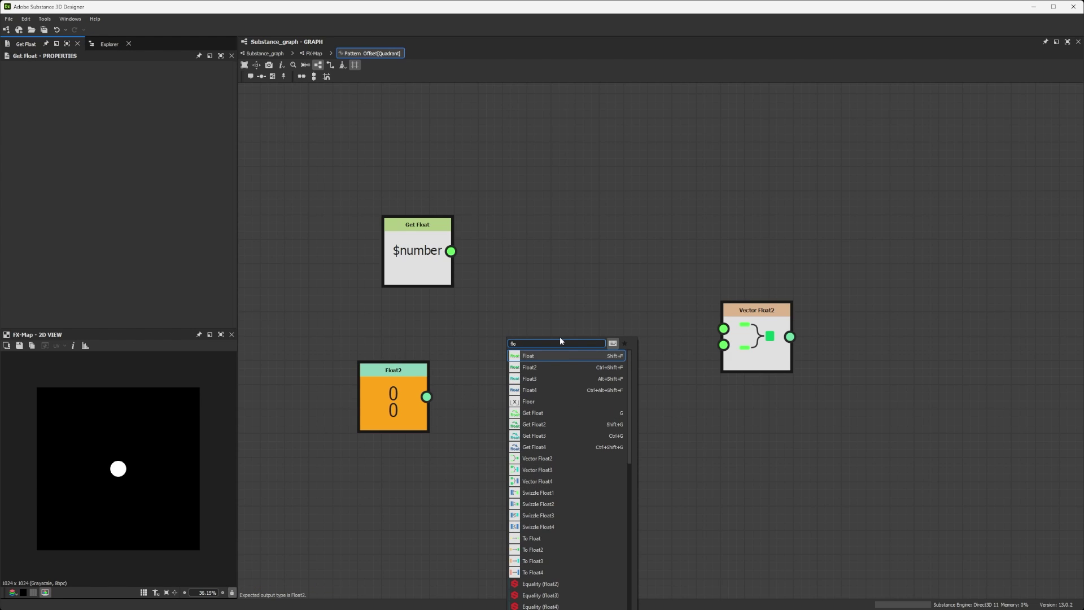
pyautogui.click(554, 355)
pyautogui.moveTo(547, 494); pyautogui.dragTo(723, 345)
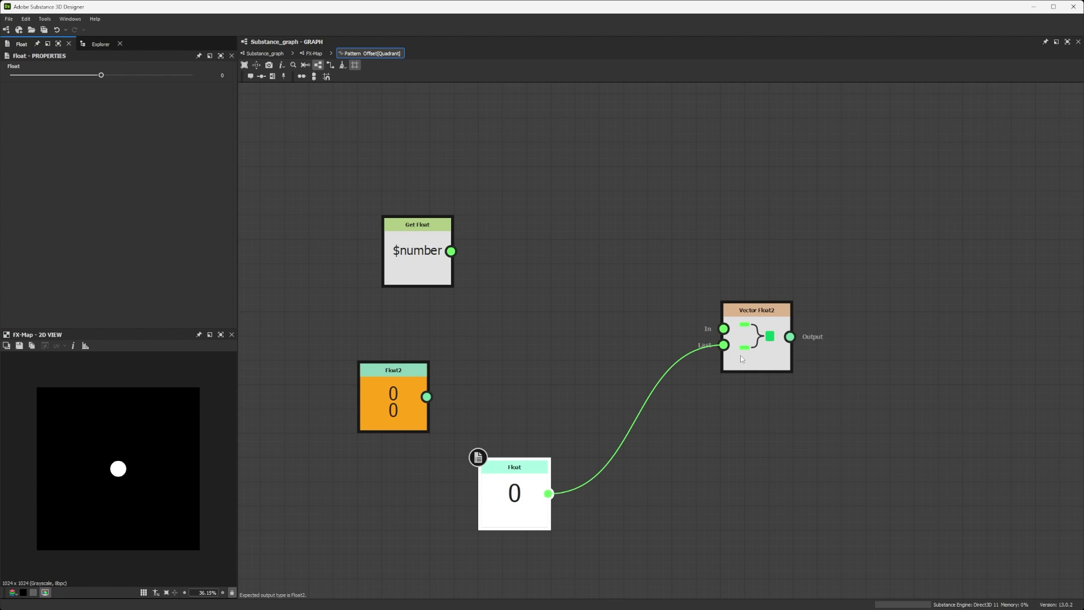
# Step: Move the Float node slightly closer to the Vector Float2 node and delete the unused Float2 node
pyautogui.moveTo(504, 493); pyautogui.dragTo(541, 469)
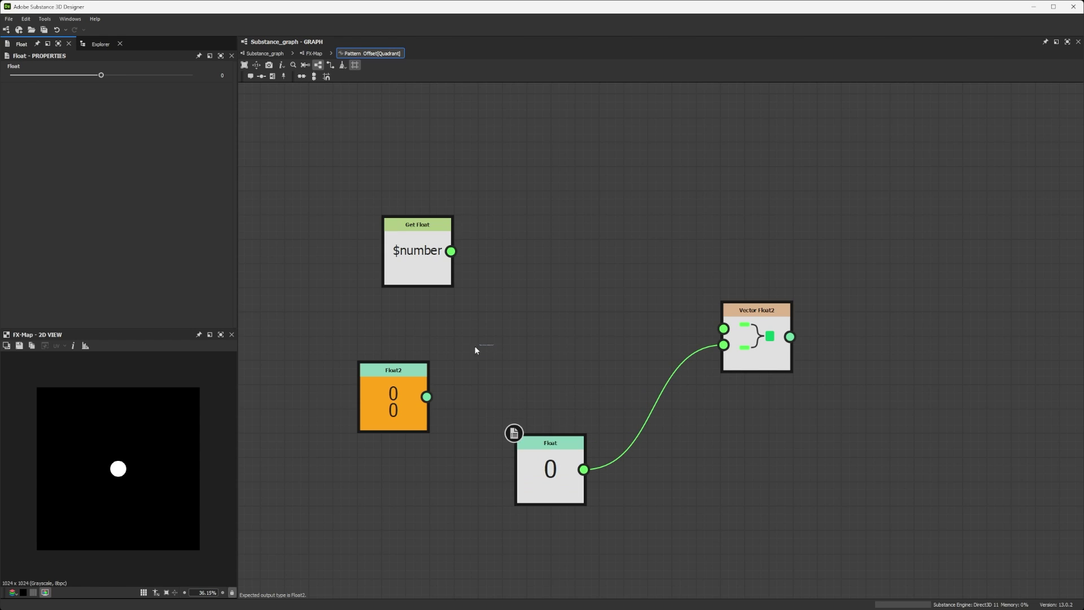
pyautogui.moveTo(474, 346); pyautogui.dragTo(367, 419)
pyautogui.press('Delete')
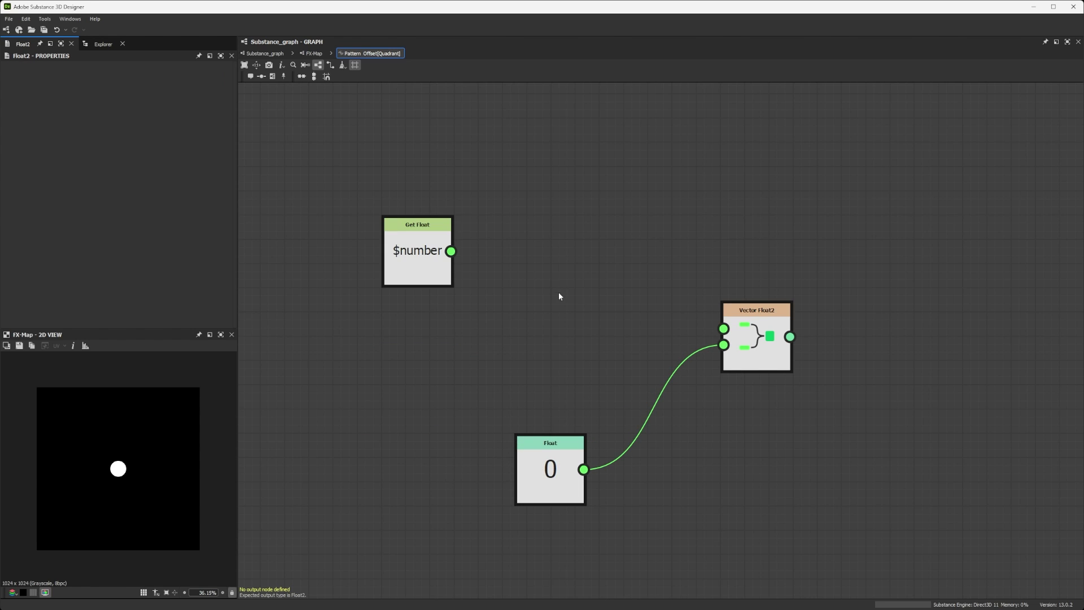
# Step: Shift the Vector Float2 node slightly down and to the right and set it as the function's output node
pyautogui.moveTo(764, 325); pyautogui.dragTo(788, 337)
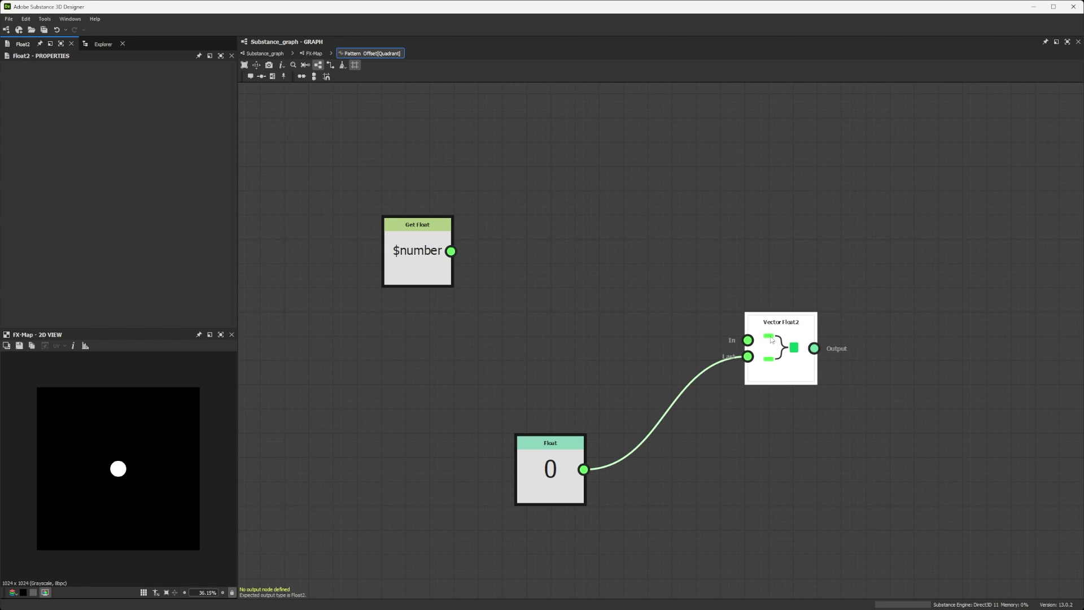
pyautogui.rightClick(788, 337)
pyautogui.click(807, 372)
# Step: Add a Multiplication node, feed its A input from the $number Get Float node and connect its output to the Vector Float2's In input
pyautogui.moveTo(417, 254); pyautogui.dragTo(431, 230)
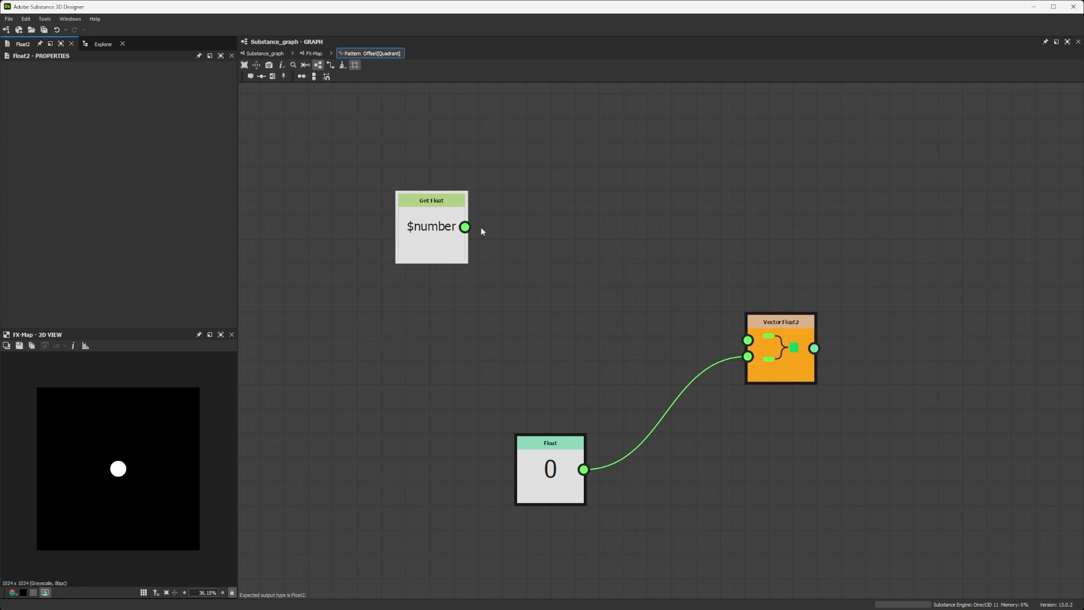
pyautogui.press('space')
pyautogui.write('mul')
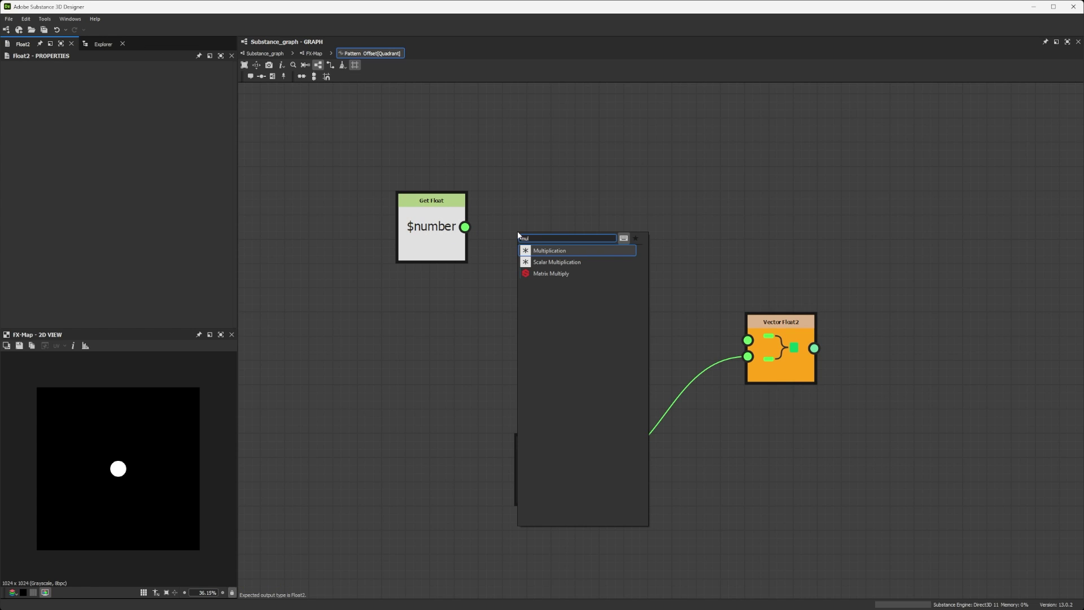
pyautogui.click(551, 248)
pyautogui.moveTo(479, 231); pyautogui.dragTo(530, 243)
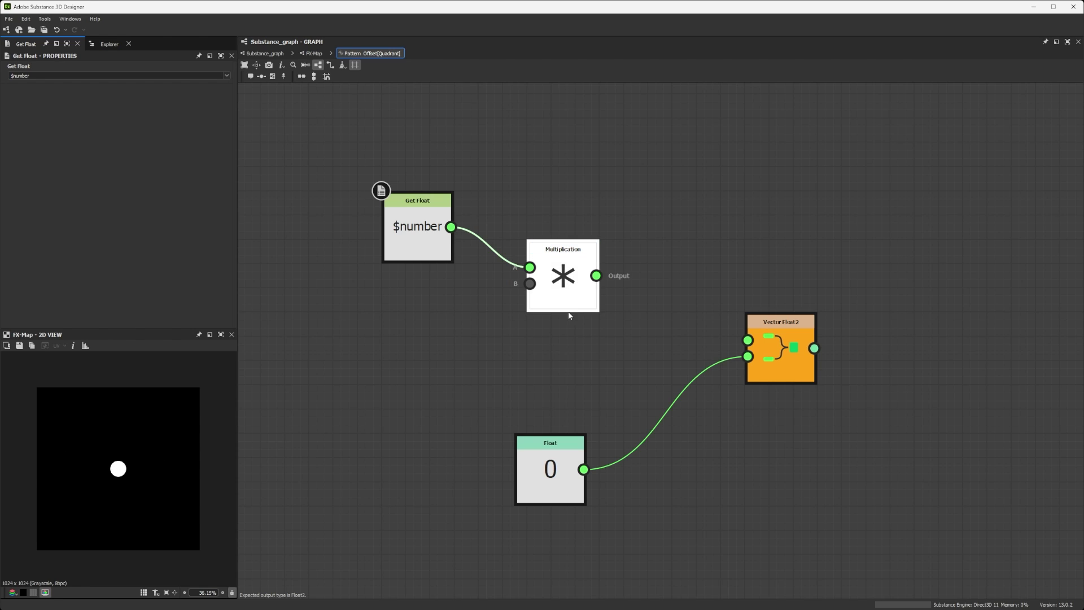
pyautogui.click(571, 277)
pyautogui.moveTo(596, 276); pyautogui.dragTo(747, 340)
# Step: Add a Float node connected to the Multiplication node's B input and set its value to 0.1
pyautogui.moveTo(667, 269); pyautogui.dragTo(576, 305)
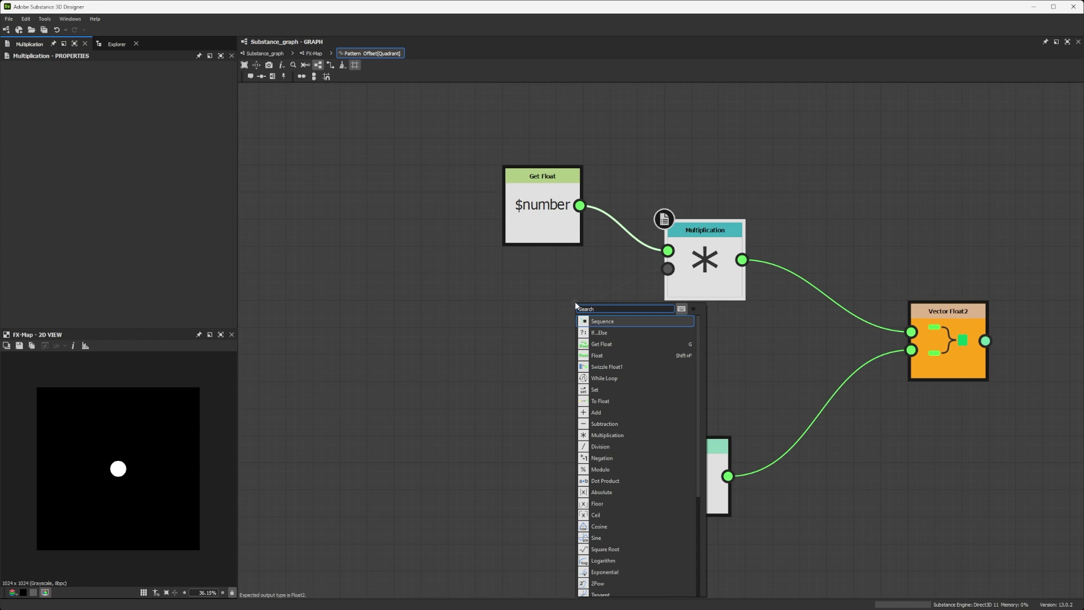
pyautogui.write('loat')
pyautogui.press('Return')
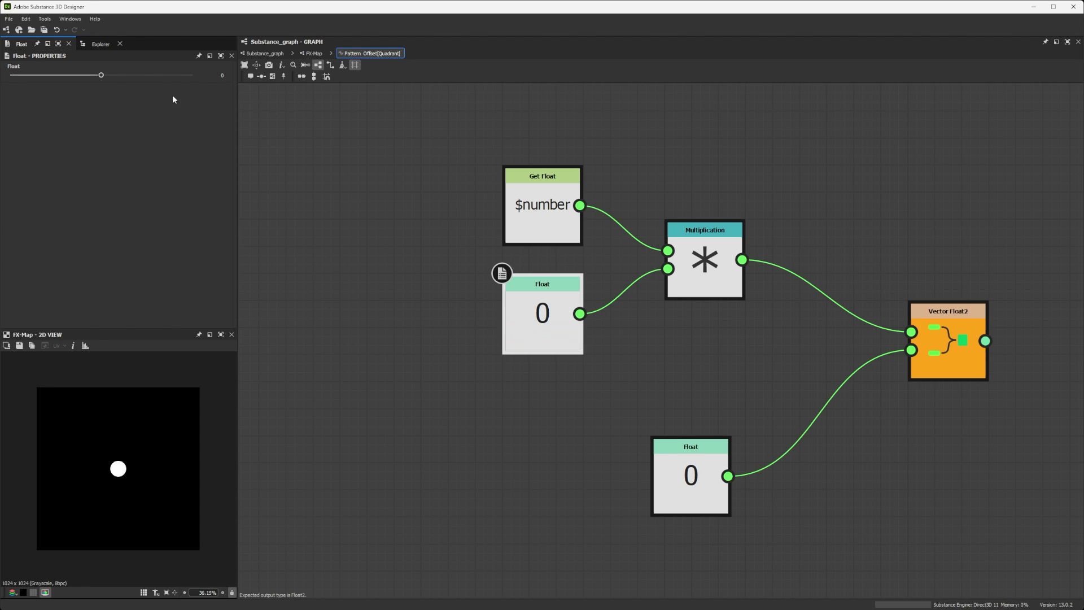
pyautogui.moveTo(103, 77); pyautogui.dragTo(112, 78)
# Step: Examine the repeated pattern in the 2D view with tiled display and check how the copies fall within the image bounds
pyautogui.scroll(-3, 152, 437)
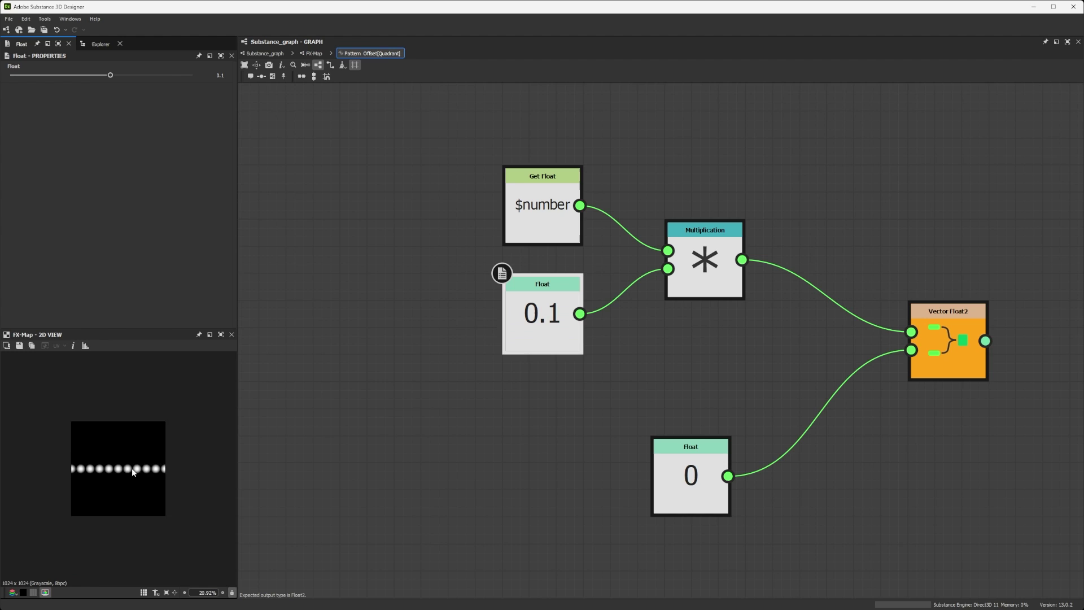
pyautogui.scroll(2, 152, 437)
pyautogui.scroll(-1, 152, 437)
pyautogui.scroll(-4, 624, 338)
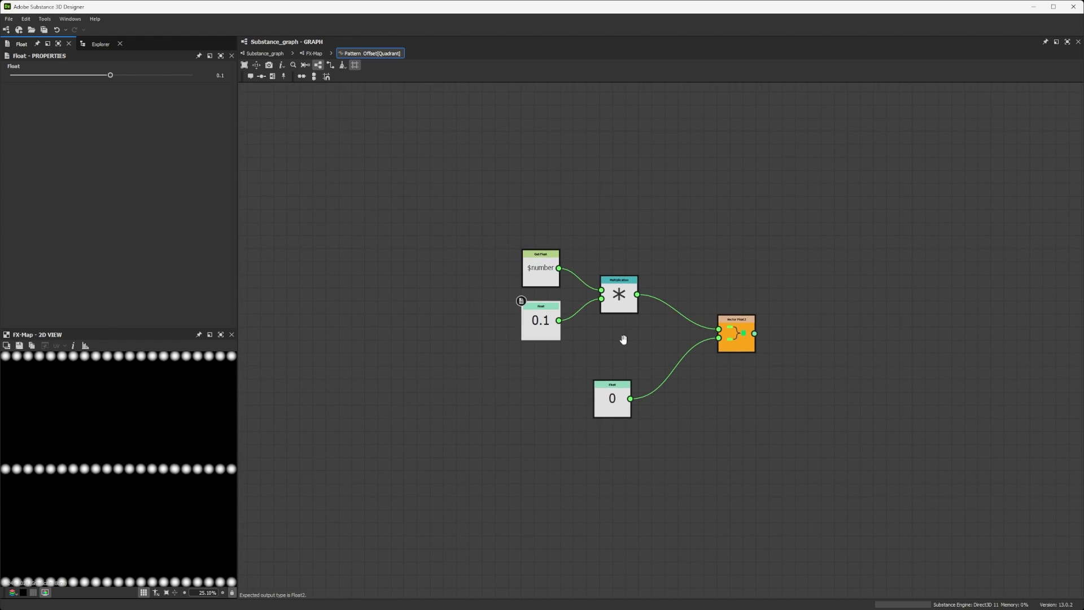
pyautogui.moveTo(662, 433); pyautogui.dragTo(766, 321)
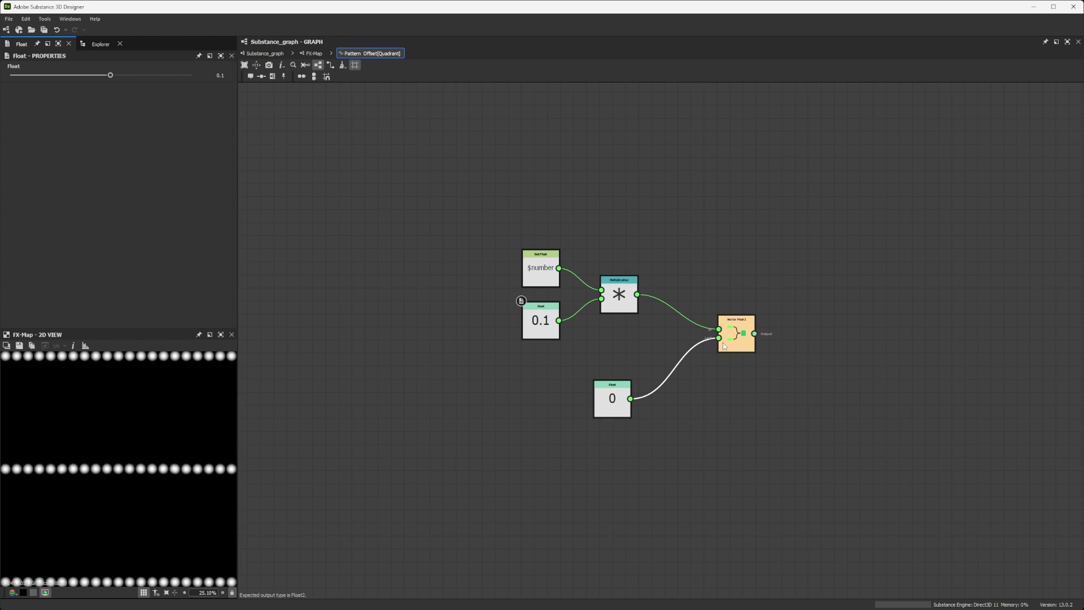
pyautogui.scroll(1, 79, 459)
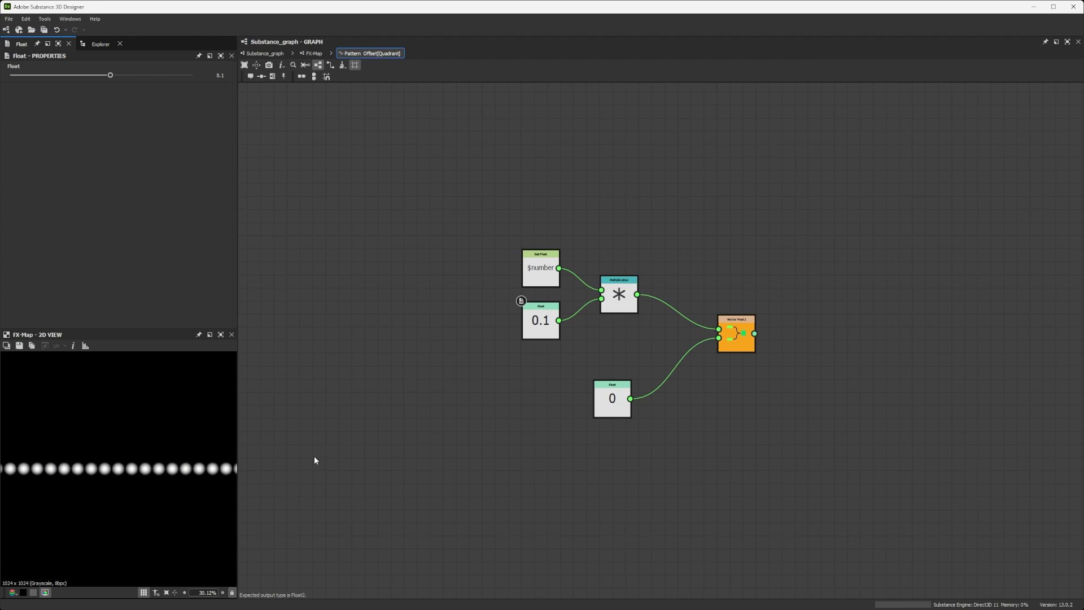
pyautogui.scroll(1, 117, 472)
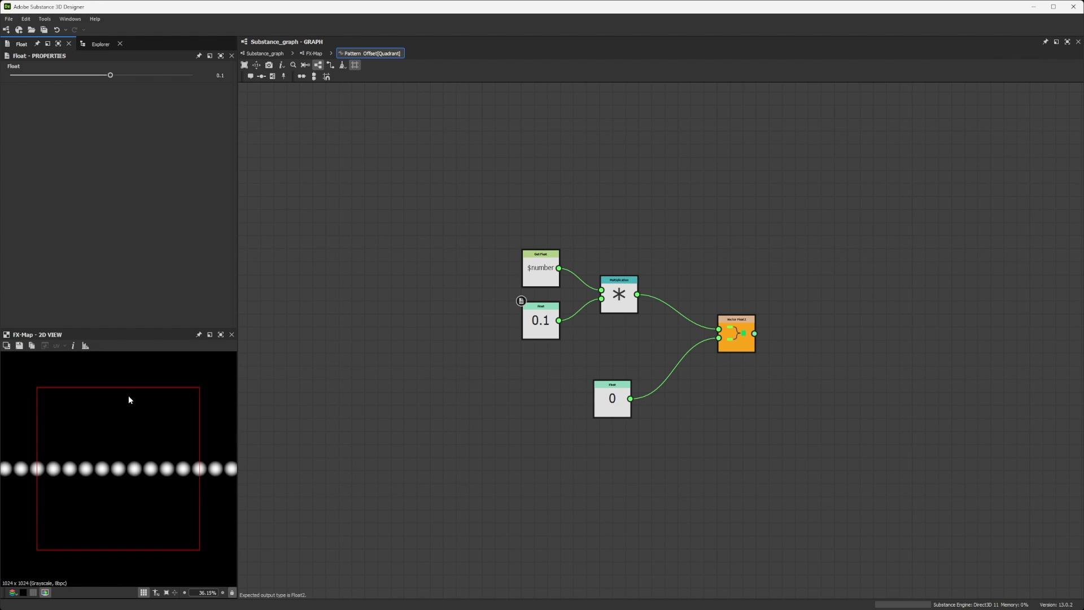
pyautogui.scroll(-1, 119, 472)
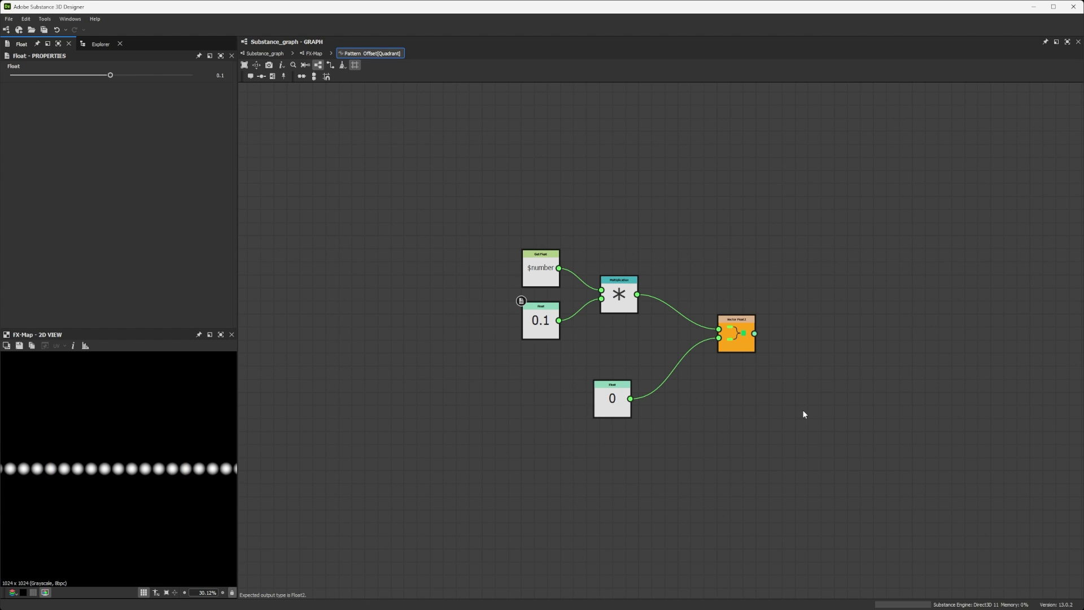
# Step: Add a Subtraction node after Vector Float2, with Vector Float2 as first input and a new Float2 node as second input
pyautogui.press('space')
pyautogui.write('sub')
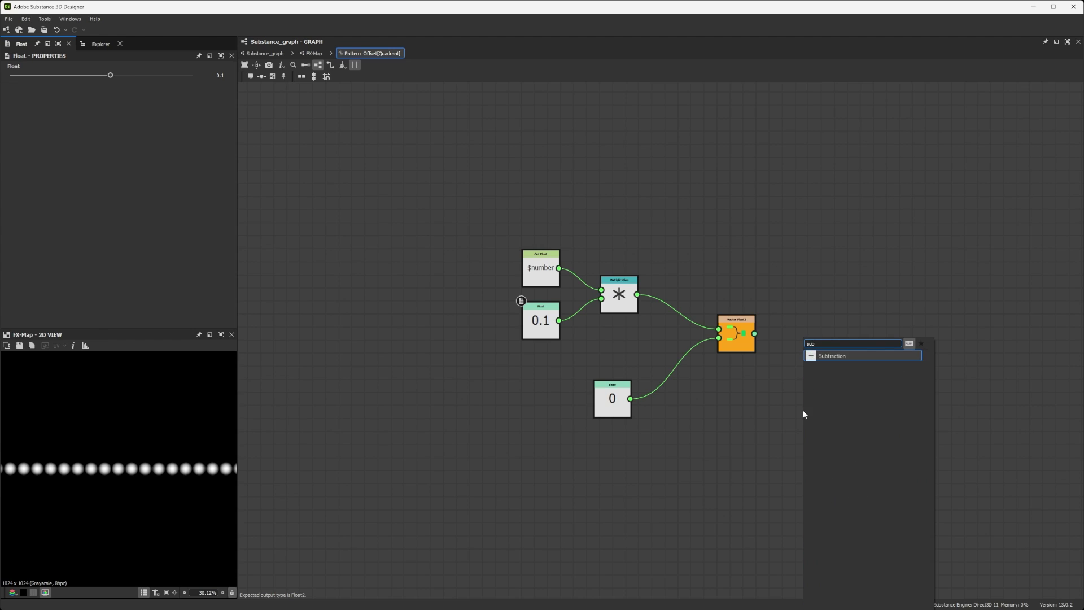
pyautogui.press('Return')
pyautogui.moveTo(783, 417); pyautogui.dragTo(685, 456)
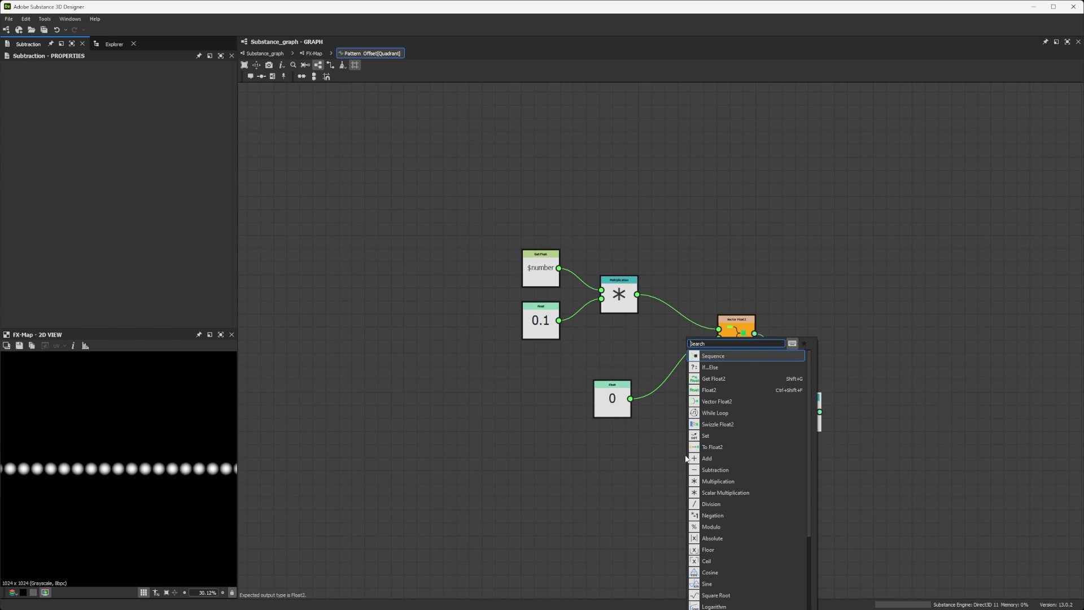
pyautogui.click(721, 390)
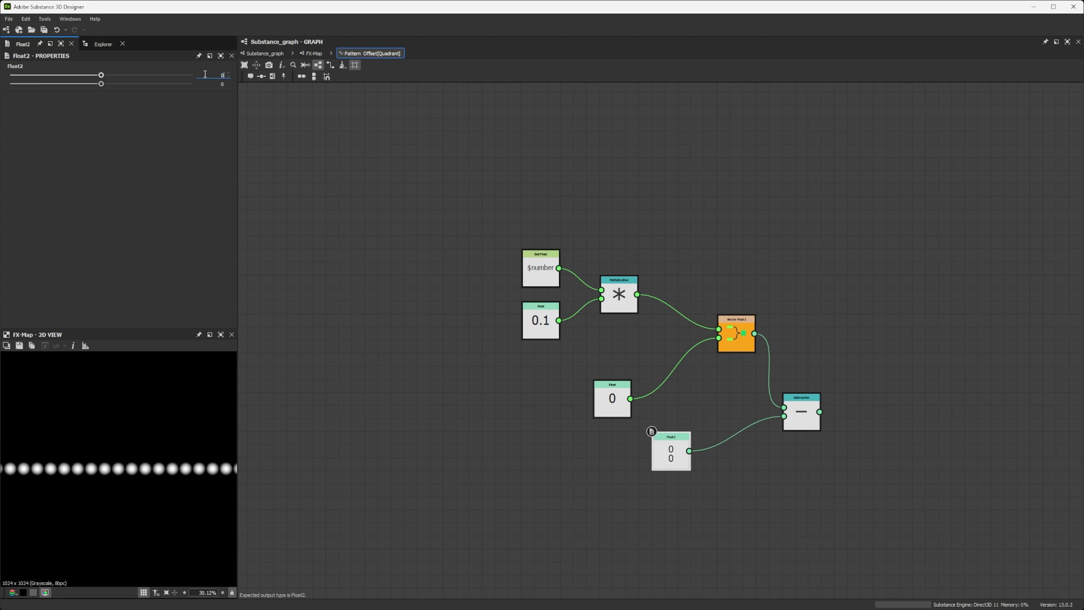
# Step: Set both values of the new Float2 node to 0.5 and make the Subtraction node the output node
pyautogui.press('Tab')
pyautogui.write('0.5')
pyautogui.press('Return')
pyautogui.rightClick(804, 417)
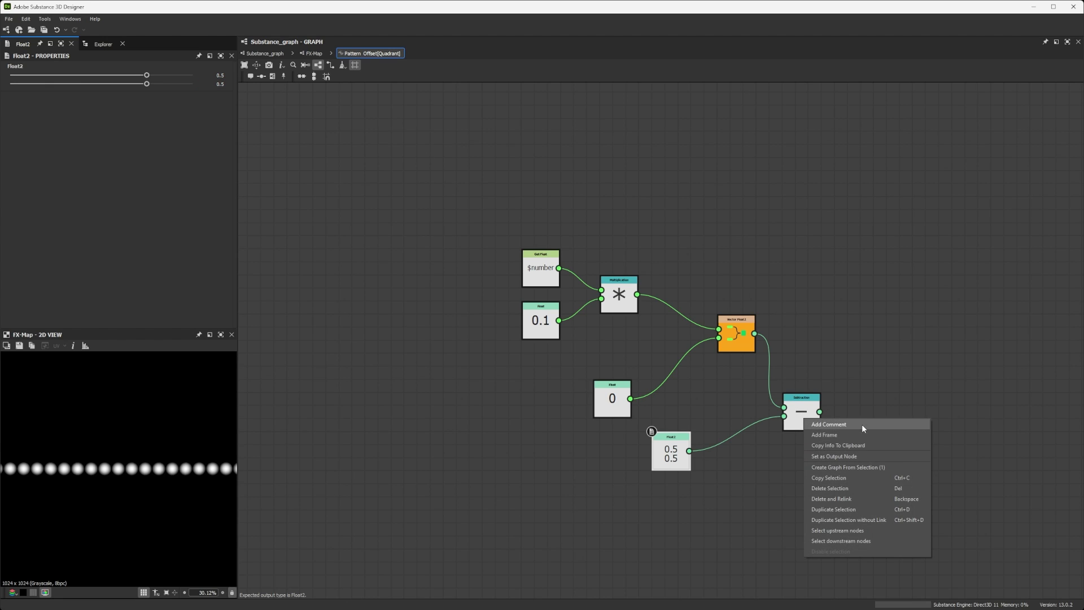
pyautogui.click(852, 459)
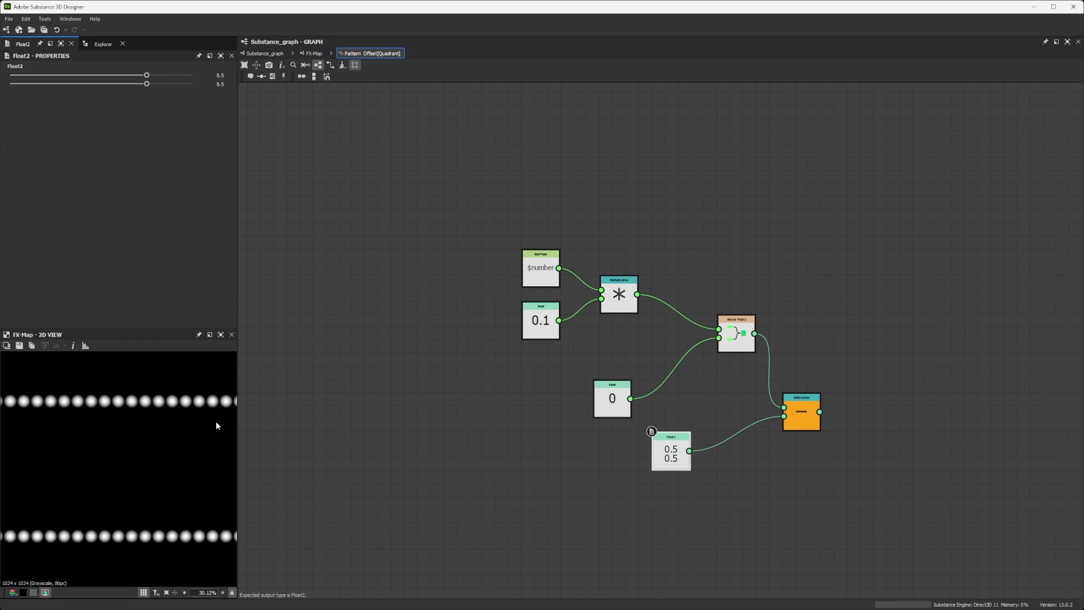
# Step: Examine in the 2D view how the first pattern copy sits relative to the image's upper-left corner
pyautogui.scroll(2, 58, 408)
pyautogui.scroll(-1, 73, 440)
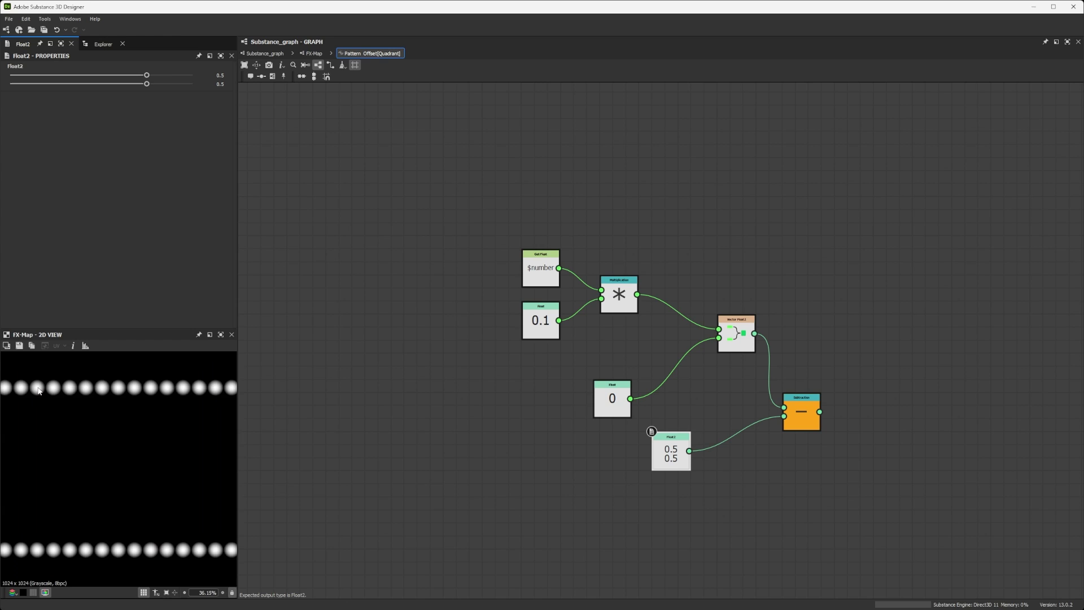
pyautogui.scroll(3, 37, 386)
pyautogui.moveTo(37, 387); pyautogui.dragTo(101, 441, button='middle')
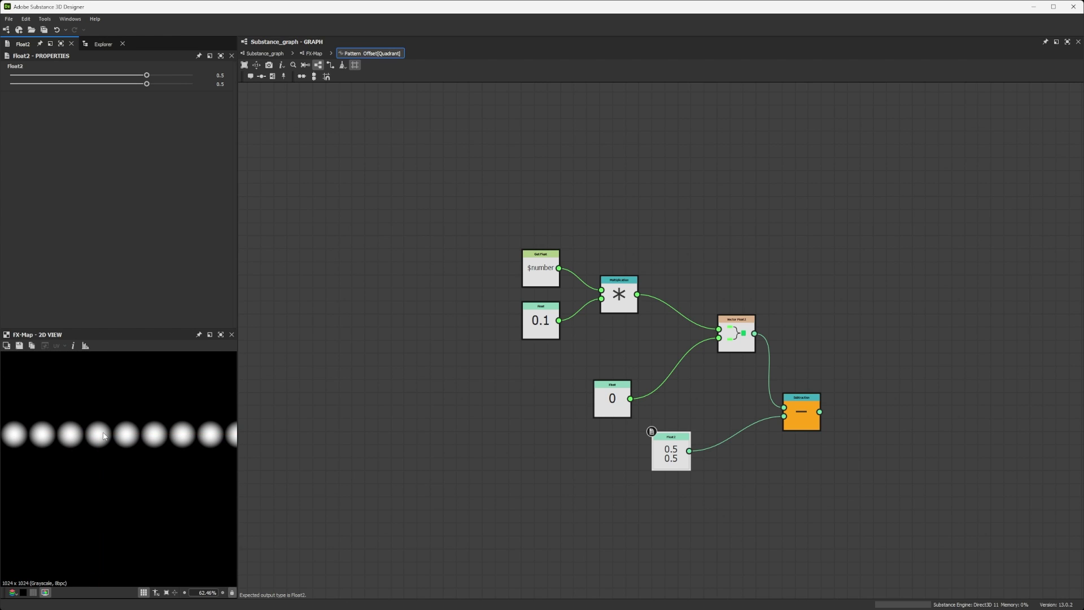
pyautogui.scroll(1, 102, 436)
pyautogui.scroll(1, 102, 435)
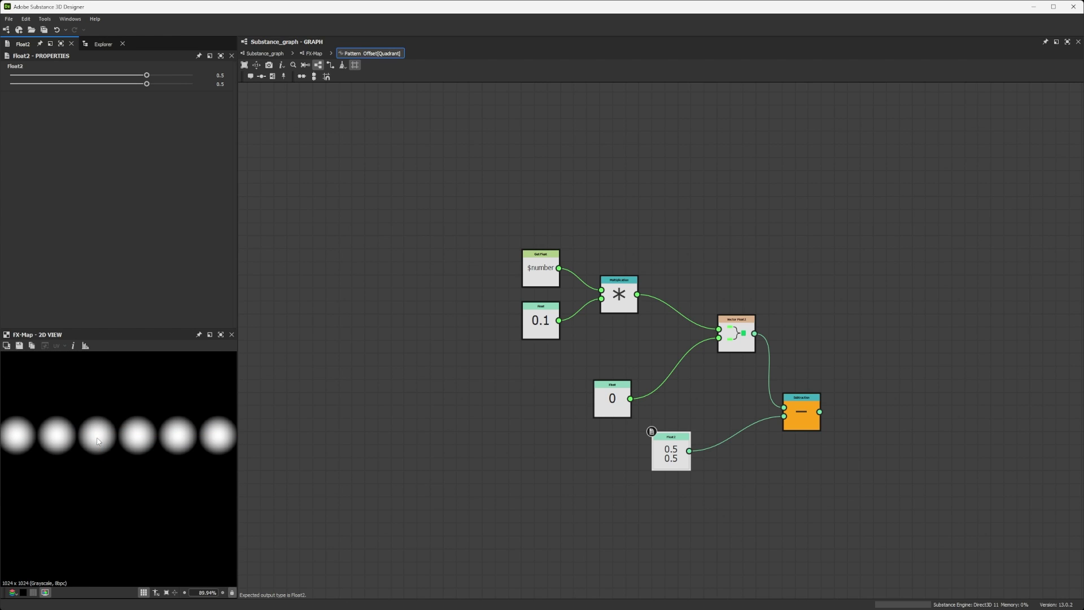
pyautogui.click(97, 435)
# Step: Set both values of the Float2 node to 0.45 and place the node next to the Subtraction node
pyautogui.moveTo(700, 456); pyautogui.dragTo(630, 411, button='middle')
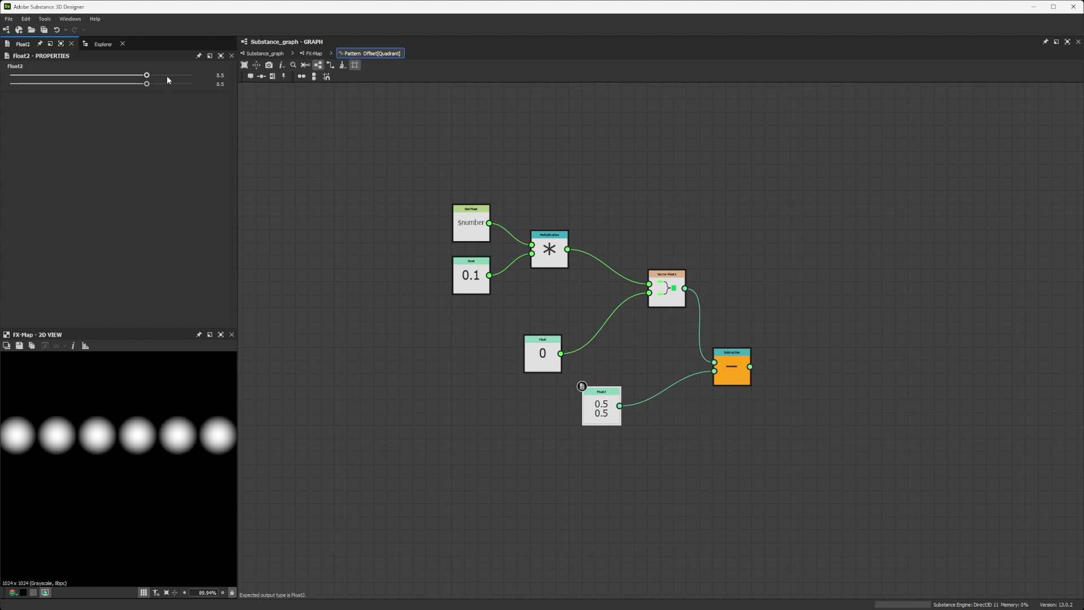
pyautogui.write('0.45')
pyautogui.press('Tab')
pyautogui.write('0')
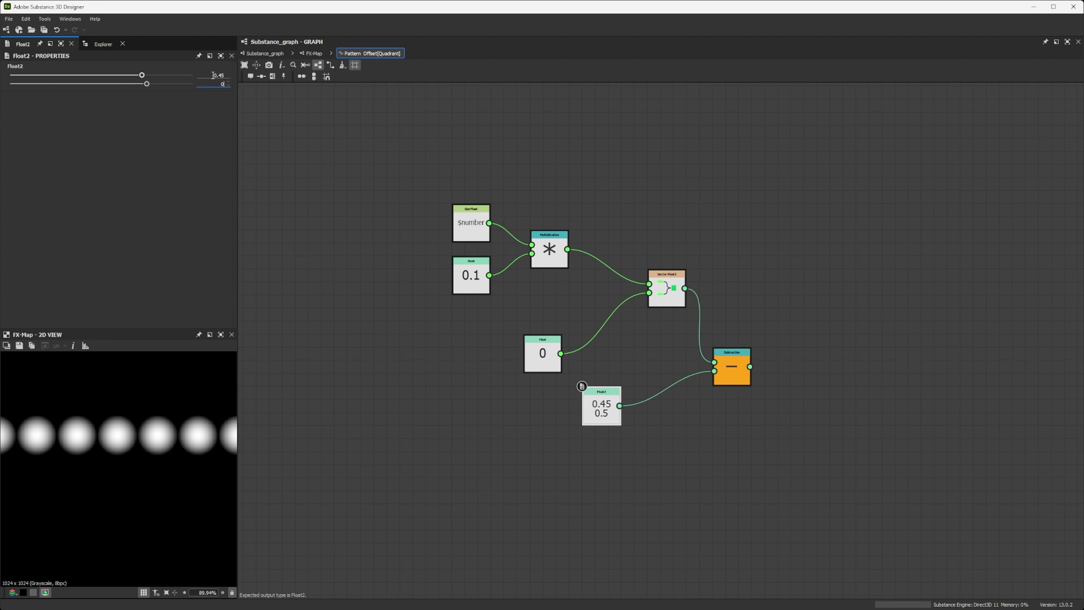
pyautogui.write('.45')
pyautogui.press('Return')
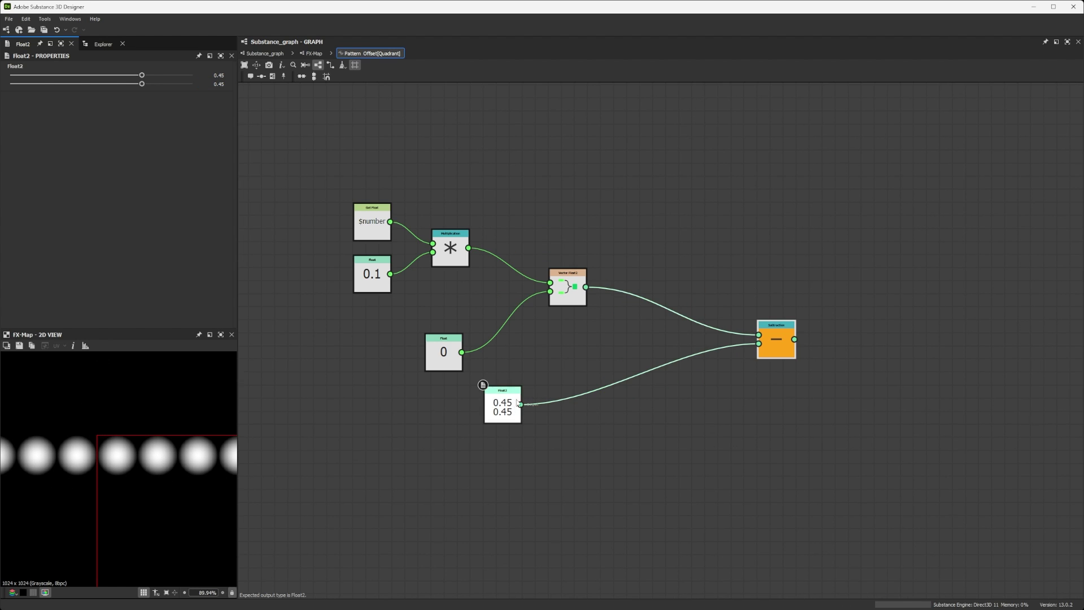
pyautogui.moveTo(503, 404); pyautogui.dragTo(685, 391)
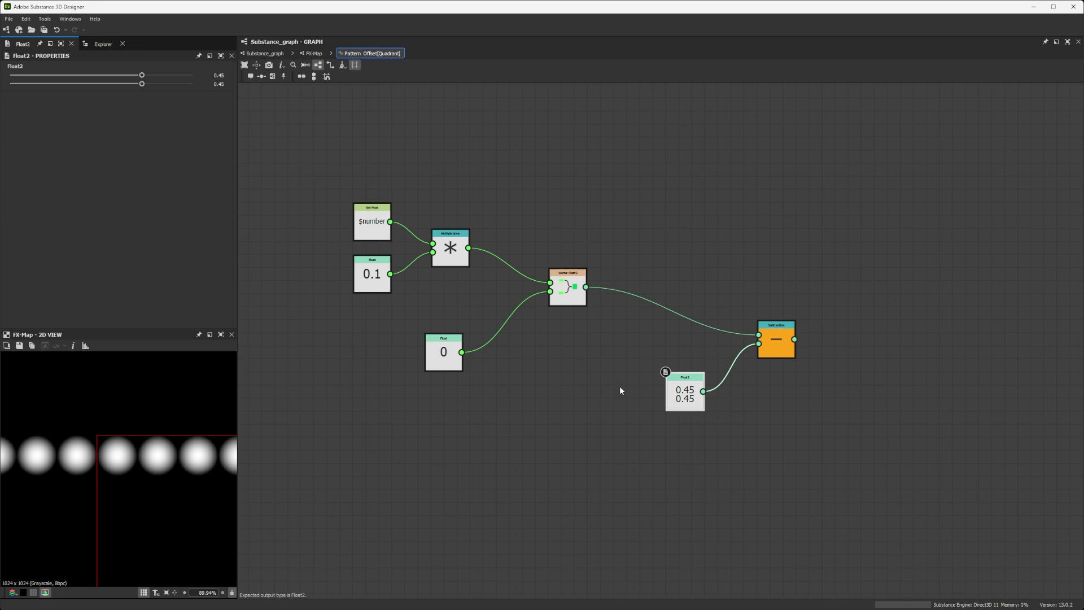
pyautogui.press('f')
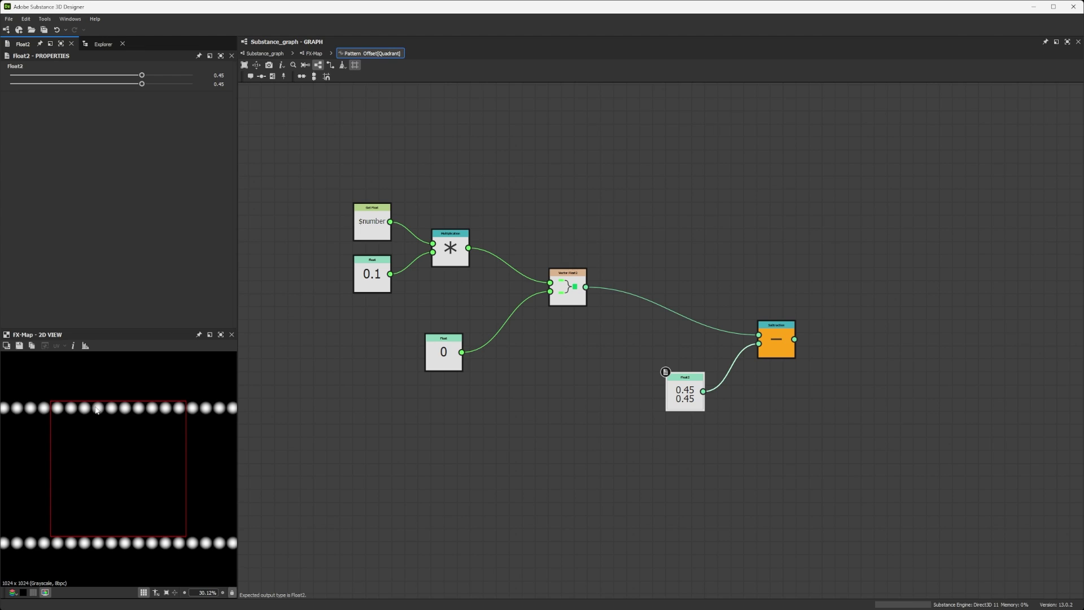
# Step: Return to the FX-Map graph and set the Iterate node's Iterations to 21
pyautogui.click(312, 53)
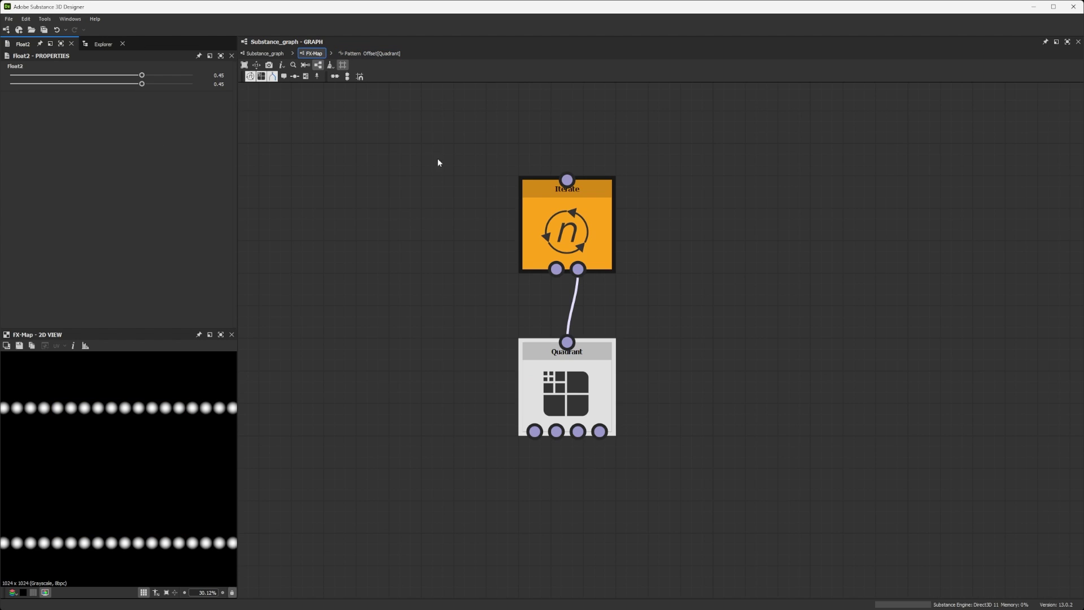
pyautogui.click(577, 222)
pyautogui.click(220, 89)
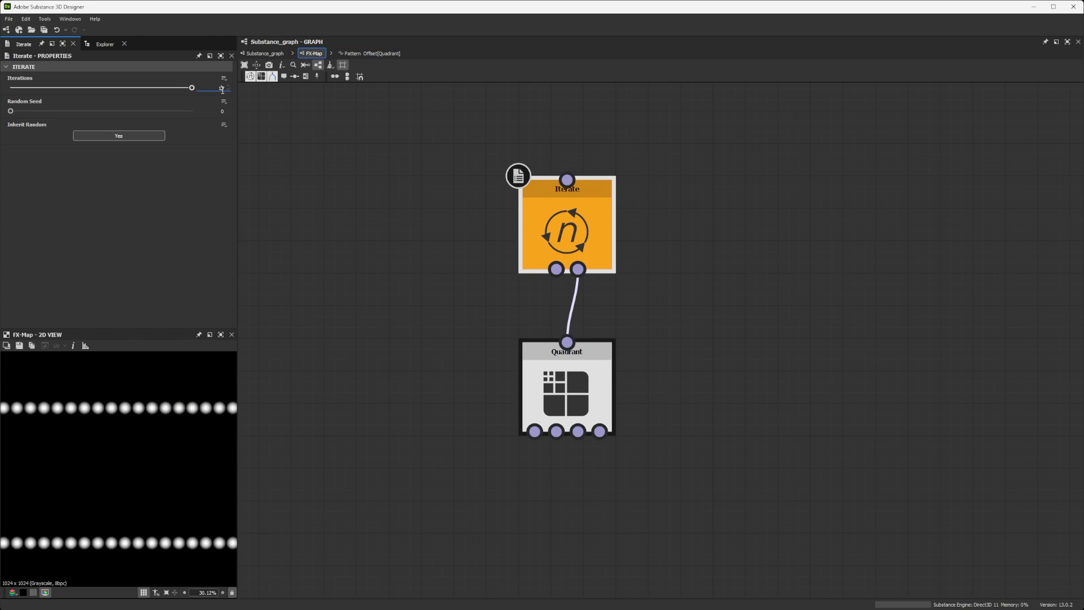
pyautogui.moveTo(192, 87); pyautogui.dragTo(104, 102)
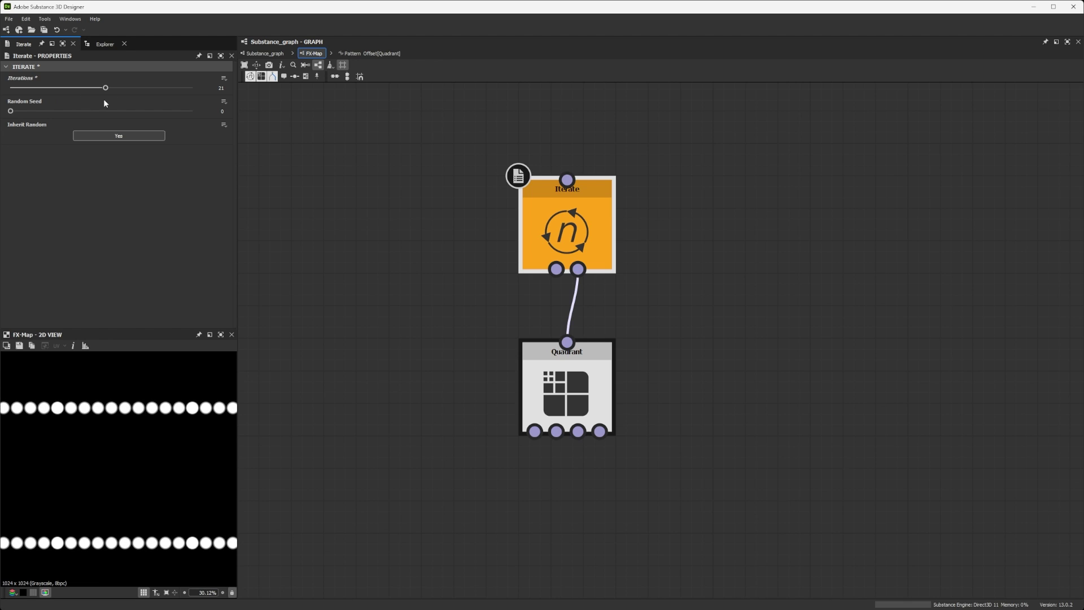
# Step: Reopen the Pattern Offset function and move the 0 Float node down and to the left, away from the other nodes
pyautogui.click(345, 55)
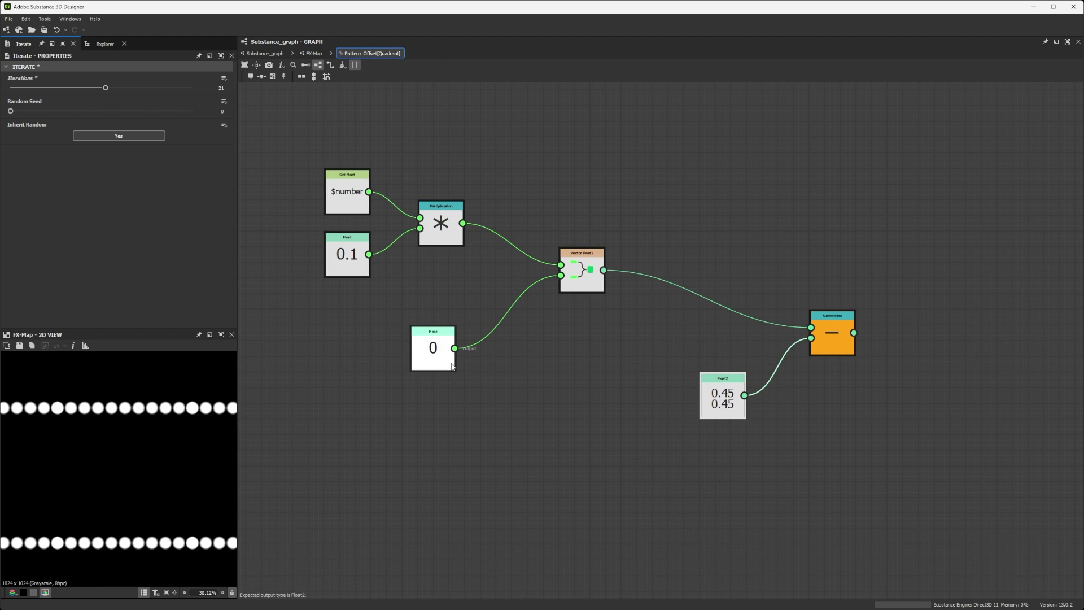
pyautogui.moveTo(429, 355); pyautogui.dragTo(315, 469)
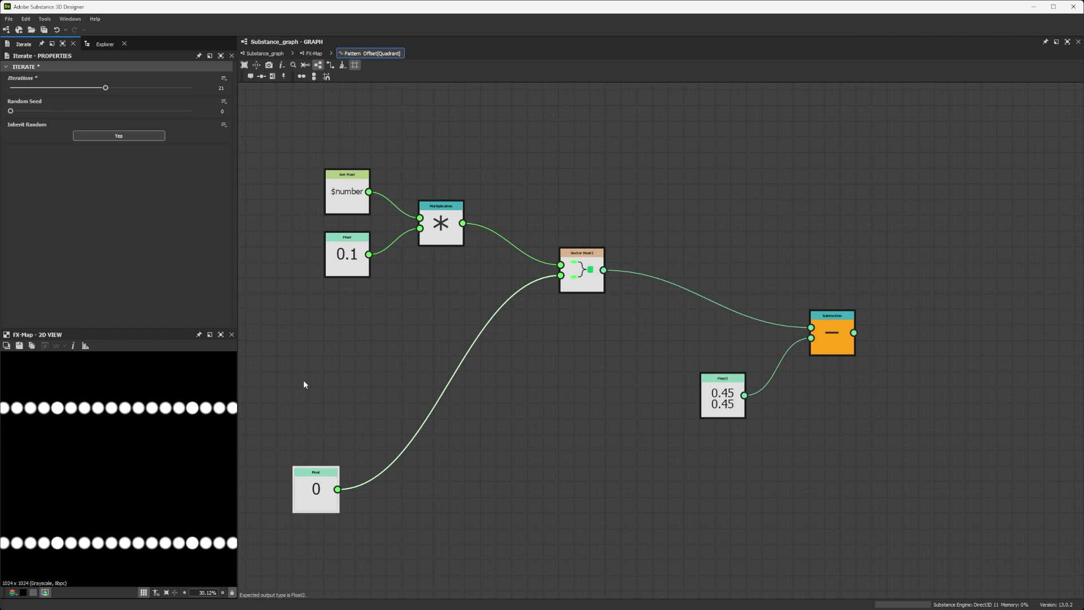
pyautogui.moveTo(435, 353); pyautogui.dragTo(525, 361, button='middle')
# Step: Add a Floor node and place it in the free space between the Multiplication node and the 0 Float node
pyautogui.press('space')
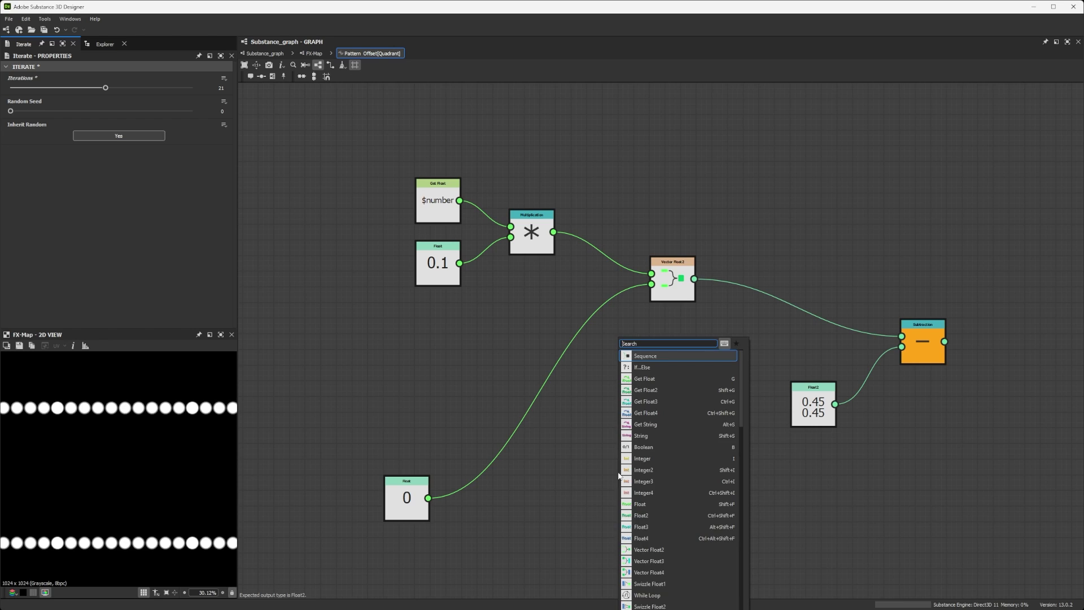
pyautogui.scroll(-2, 618, 474)
pyautogui.write('floor')
pyautogui.click(653, 356)
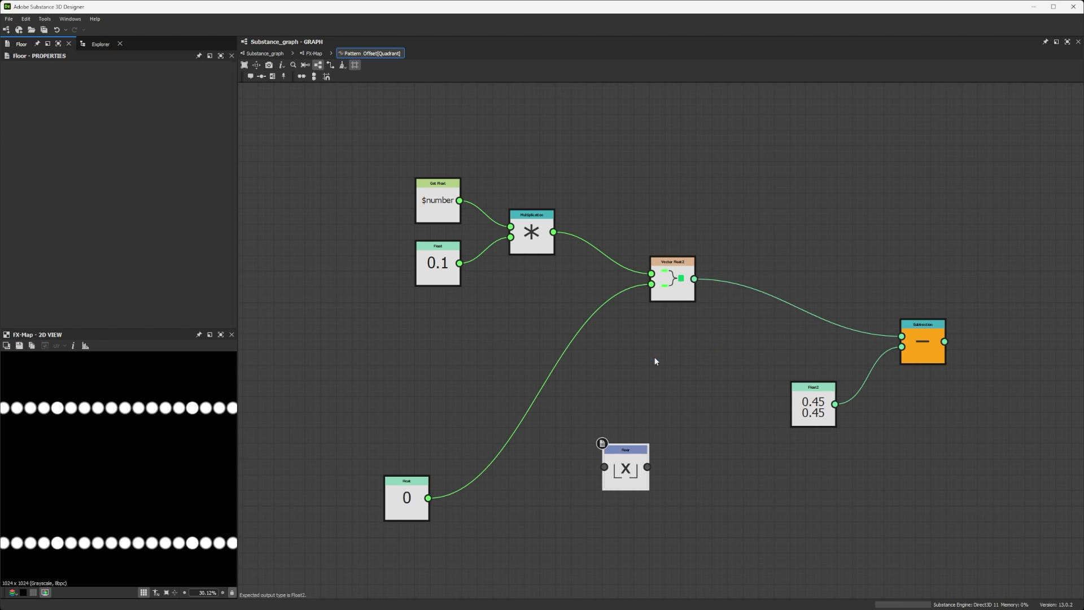
pyautogui.moveTo(626, 473); pyautogui.dragTo(641, 435)
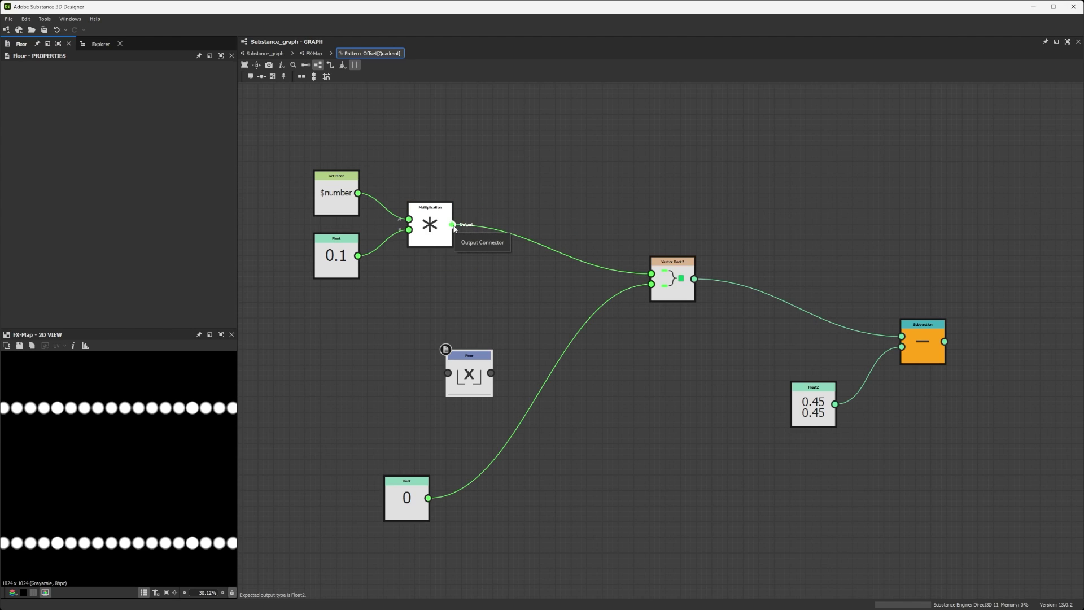
# Step: Connect the Multiplication output to the Floor node's input and move the 0 Float node out of the way below the Vector Float2
pyautogui.moveTo(453, 225); pyautogui.dragTo(447, 372)
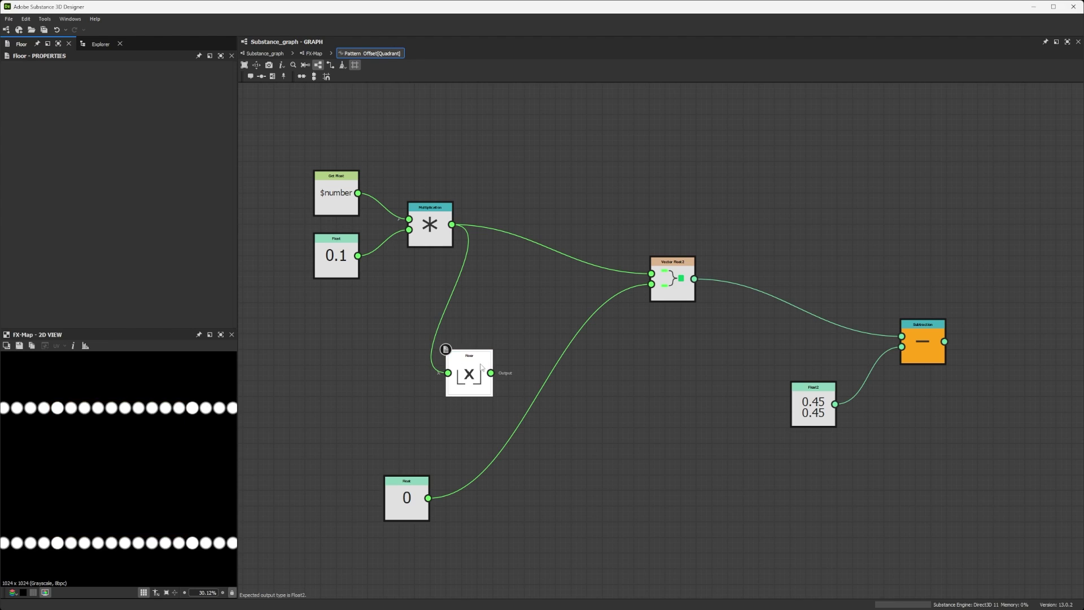
pyautogui.moveTo(477, 368); pyautogui.dragTo(468, 352)
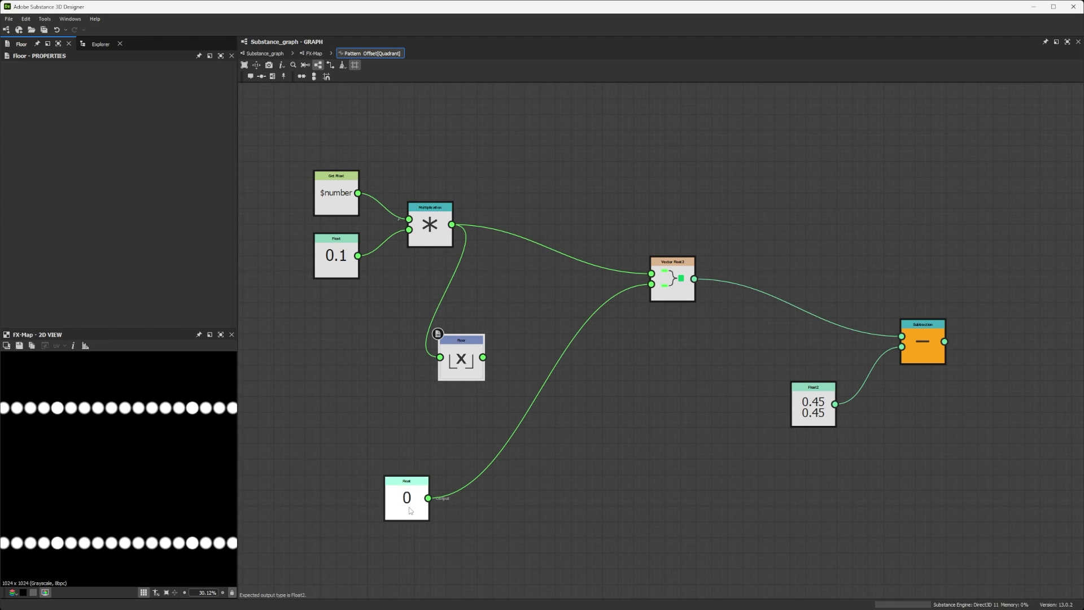
pyautogui.moveTo(406, 497); pyautogui.dragTo(594, 544)
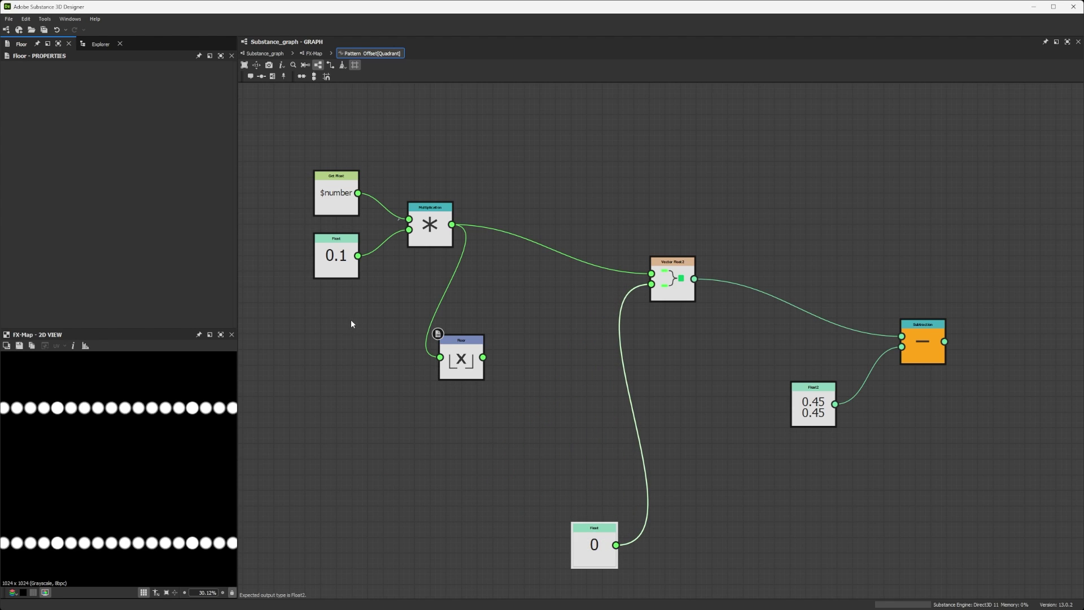
# Step: Duplicate the Multiplication with its 0.1 Float, feed Floor into the copy's first input and connect its output to the Vector Float2's second input
pyautogui.moveTo(350, 323); pyautogui.dragTo(410, 241)
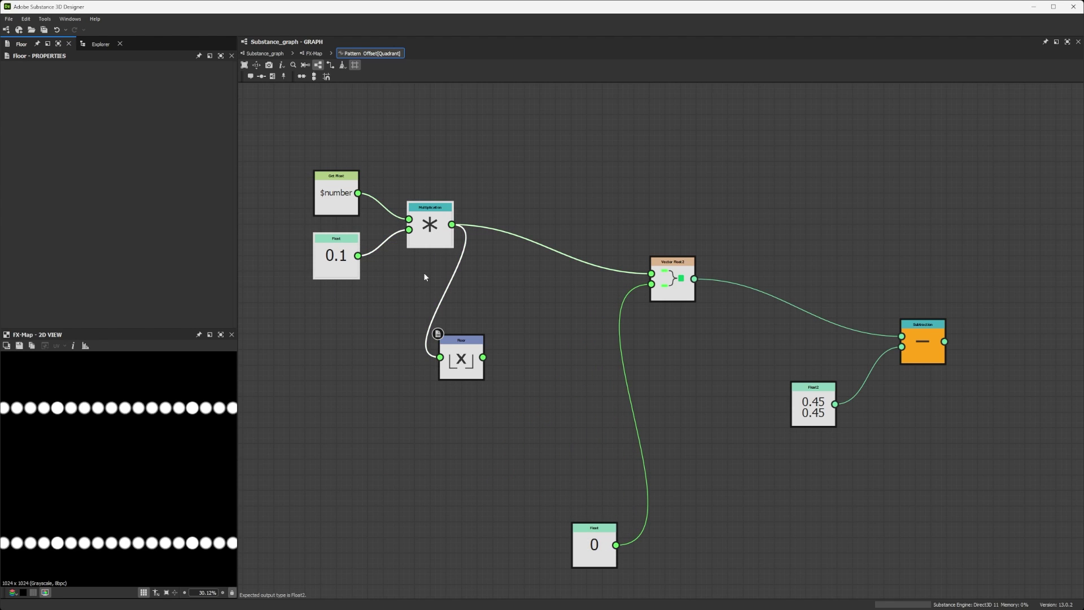
pyautogui.hotkey('ctrl', 'v')
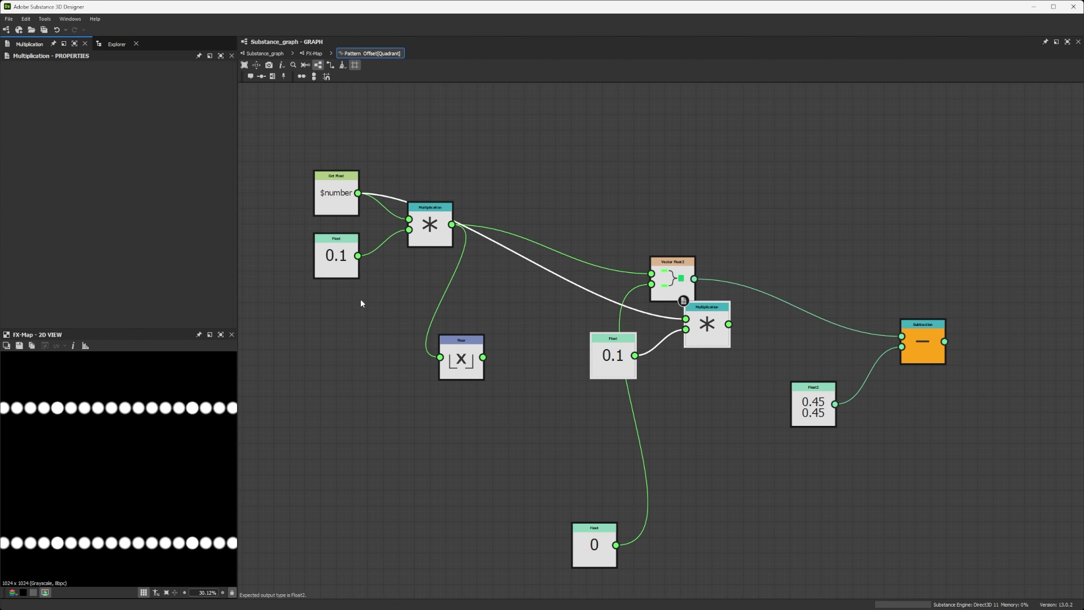
pyautogui.moveTo(639, 350)
pyautogui.mouseDown()
pyautogui.moveTo(479, 486)
pyautogui.moveTo(480, 445)
pyautogui.mouseUp()
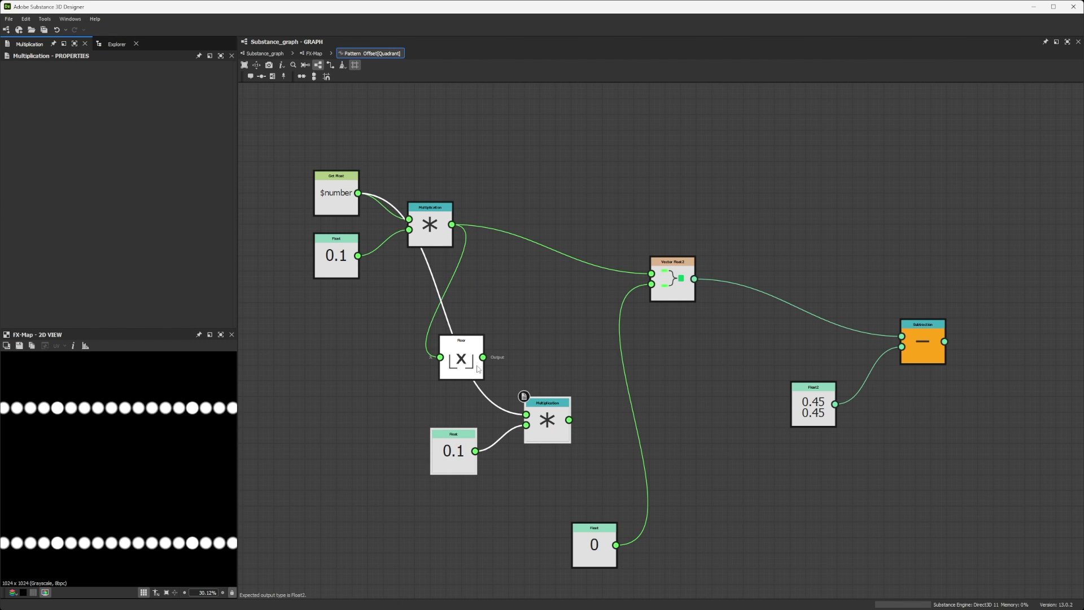
pyautogui.moveTo(483, 357); pyautogui.dragTo(530, 419)
pyautogui.moveTo(575, 414); pyautogui.dragTo(479, 398, button='middle')
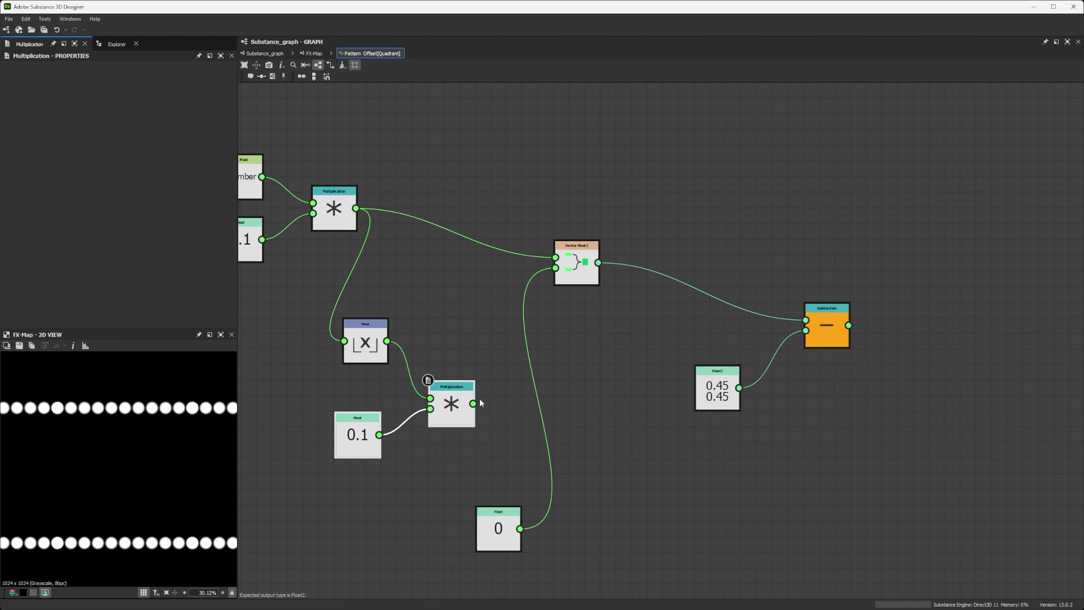
pyautogui.moveTo(473, 403); pyautogui.dragTo(556, 268)
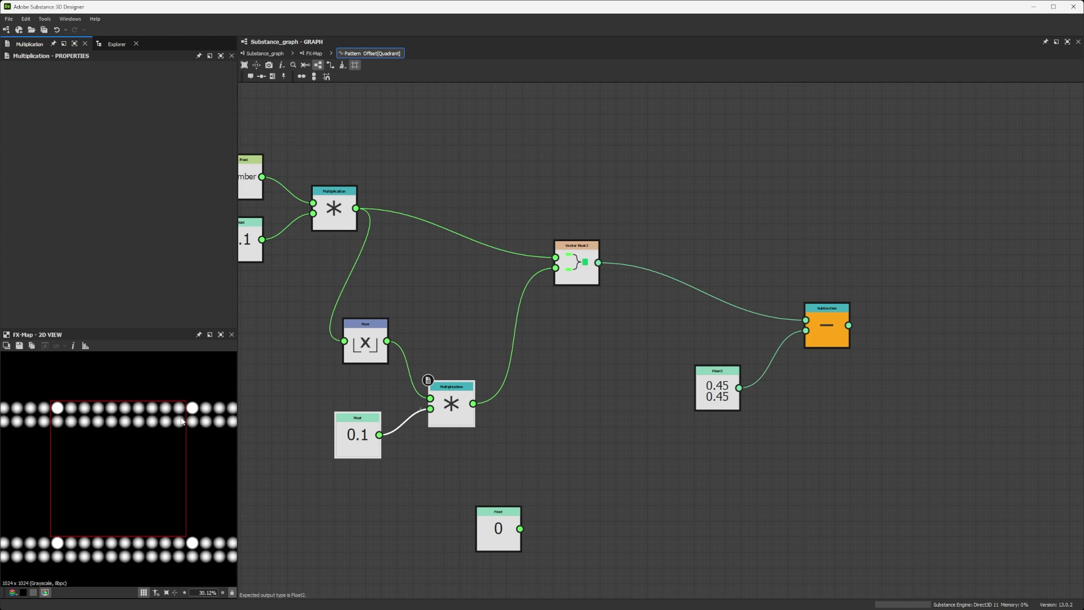
# Step: Return to the FX-Map graph and increase the Iterate node's Iterations
pyautogui.click(314, 54)
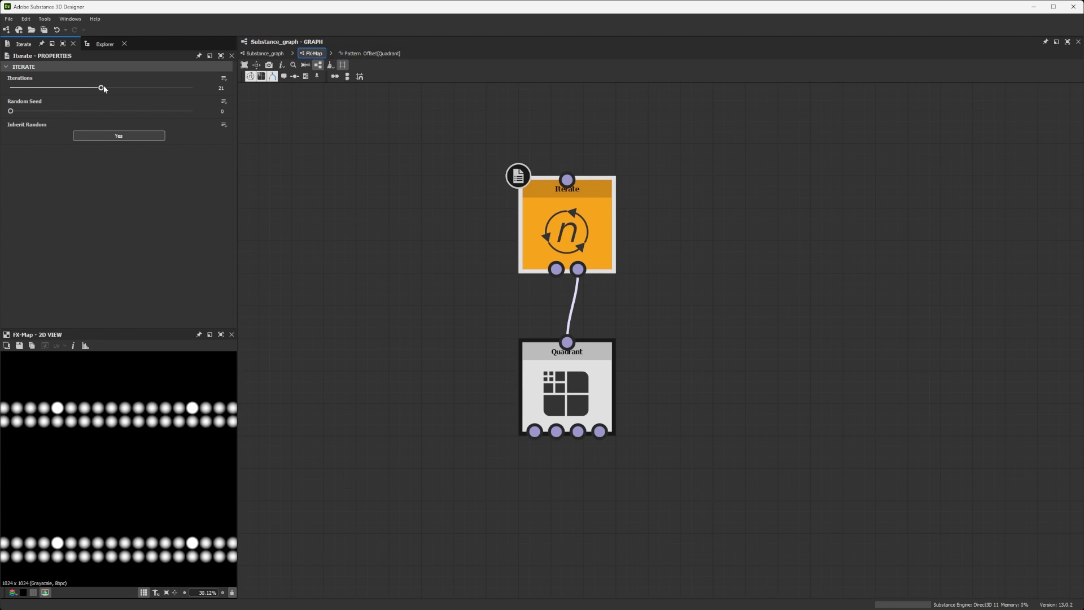
pyautogui.moveTo(104, 88); pyautogui.dragTo(155, 104)
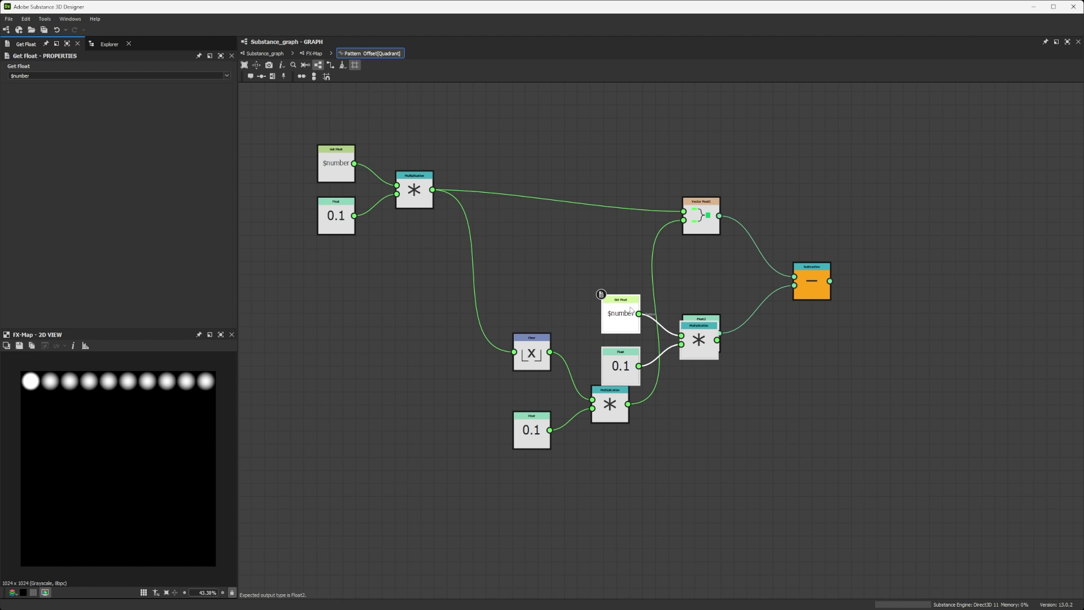
# Step: Place the duplicated $number, 0.1 Float and Multiplication nodes before the Floor node and spread them apart to make room between them
pyautogui.moveTo(627, 316); pyautogui.dragTo(383, 304)
pyautogui.click(376, 345)
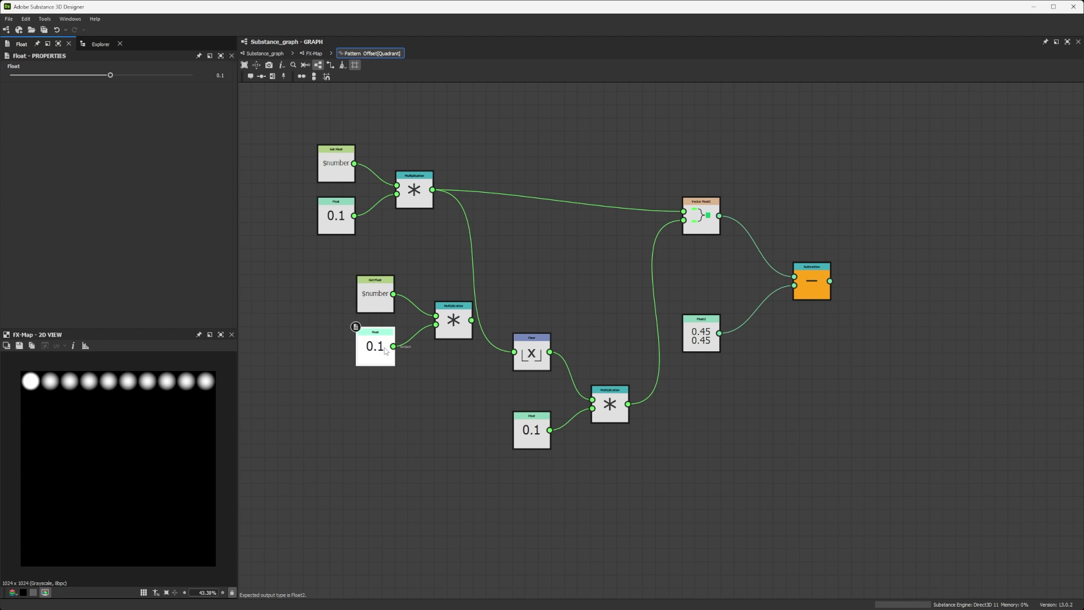
pyautogui.moveTo(375, 345); pyautogui.dragTo(376, 424)
pyautogui.moveTo(380, 298); pyautogui.dragTo(348, 284)
pyautogui.moveTo(453, 320); pyautogui.dragTo(453, 346)
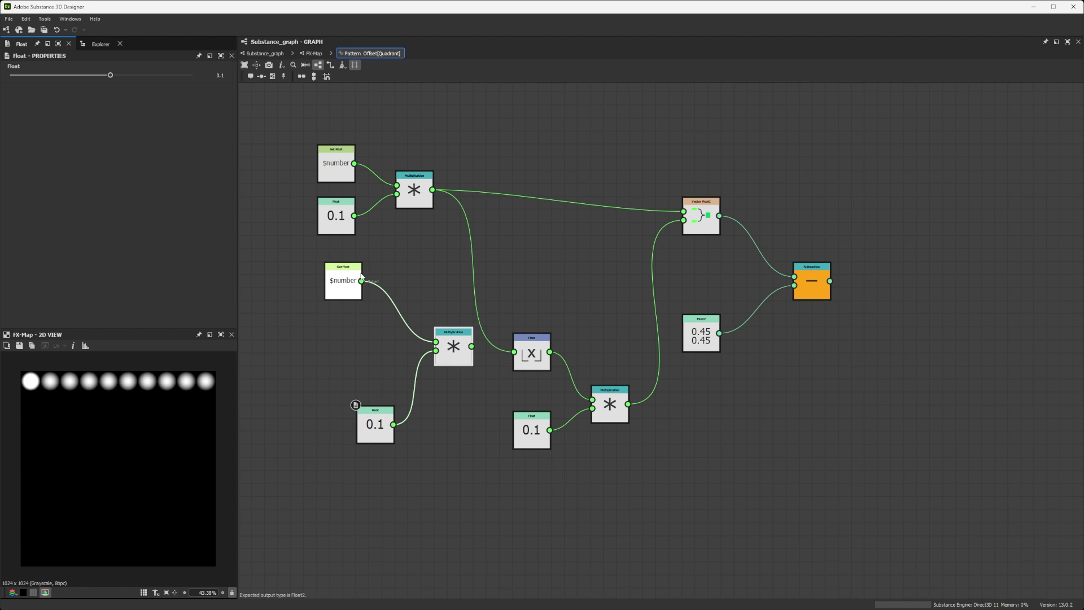
pyautogui.moveTo(343, 285); pyautogui.dragTo(336, 285)
pyautogui.moveTo(382, 422); pyautogui.dragTo(369, 422)
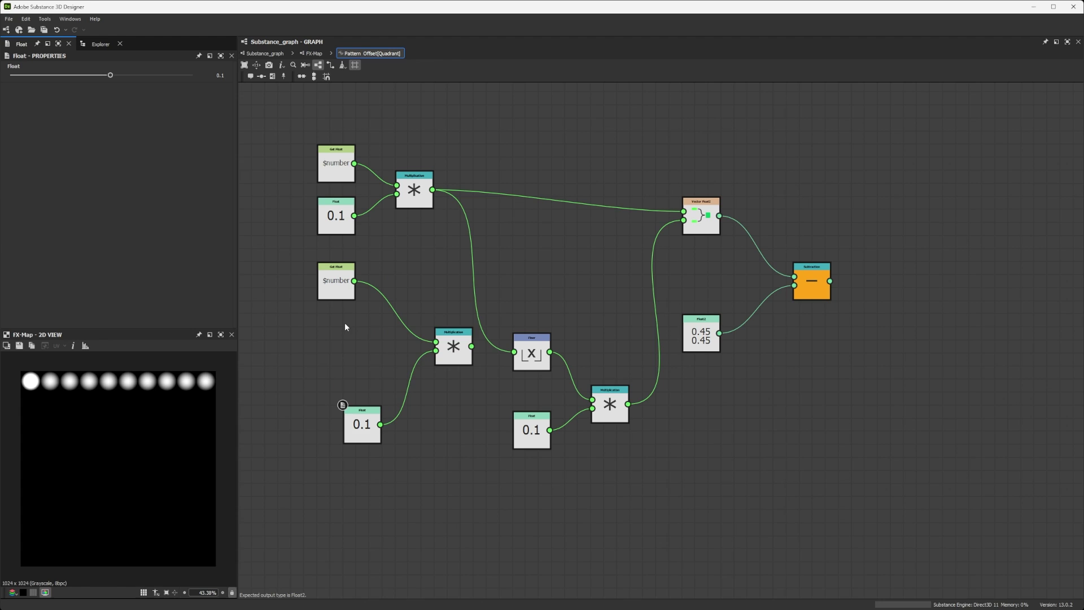
# Step: Add a Float and an Add node, then wire $number plus the Float through Add and the duplicated Multiplication into Floor
pyautogui.press('space')
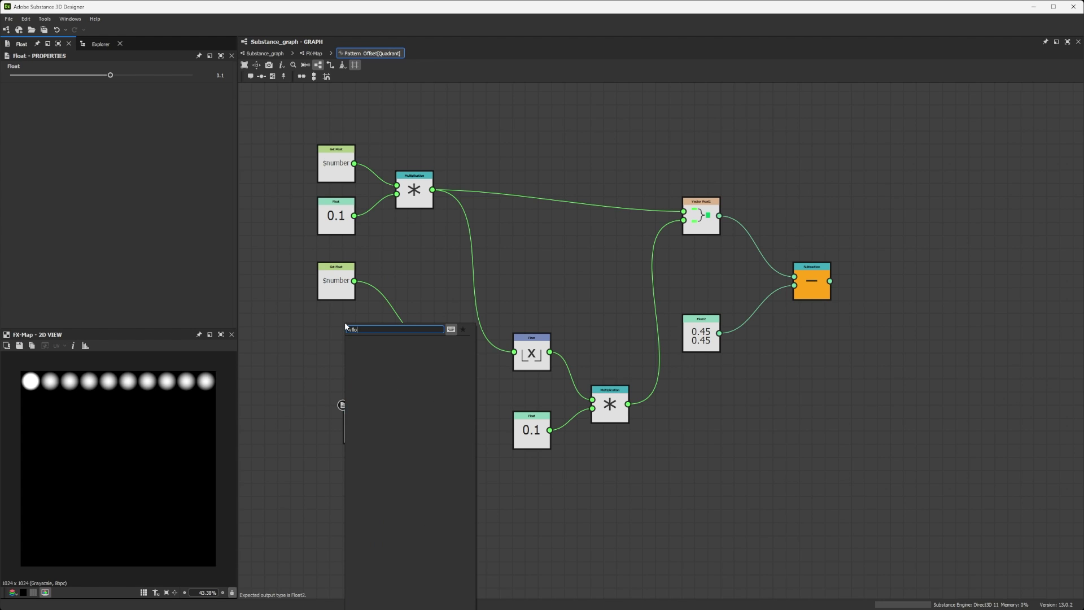
pyautogui.press('Escape')
pyautogui.press('space')
pyautogui.write('flaot')
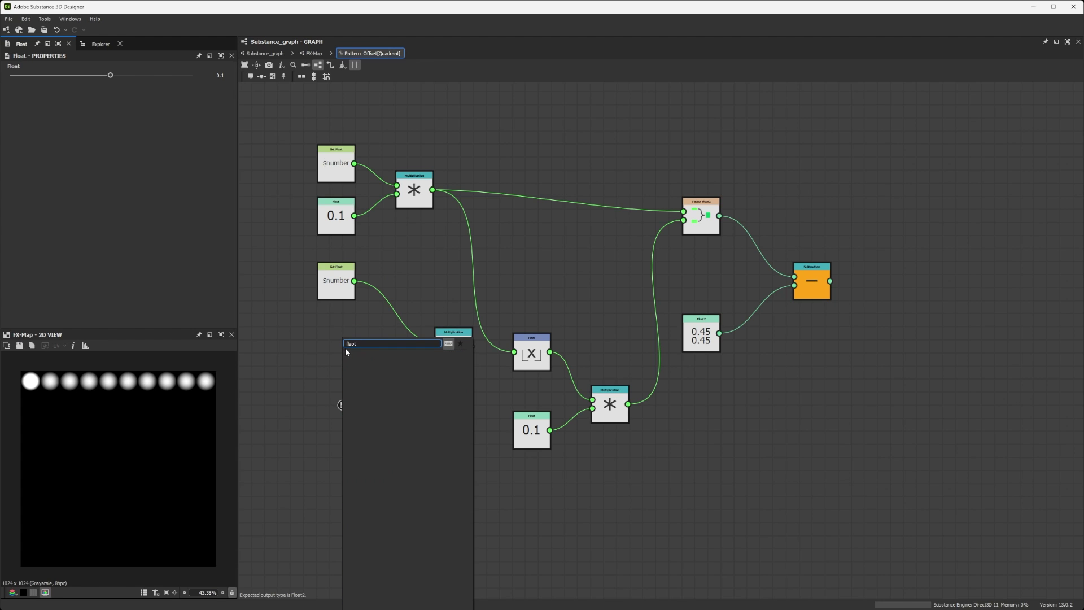
pyautogui.press('Return')
pyautogui.press('space')
pyautogui.write('ad')
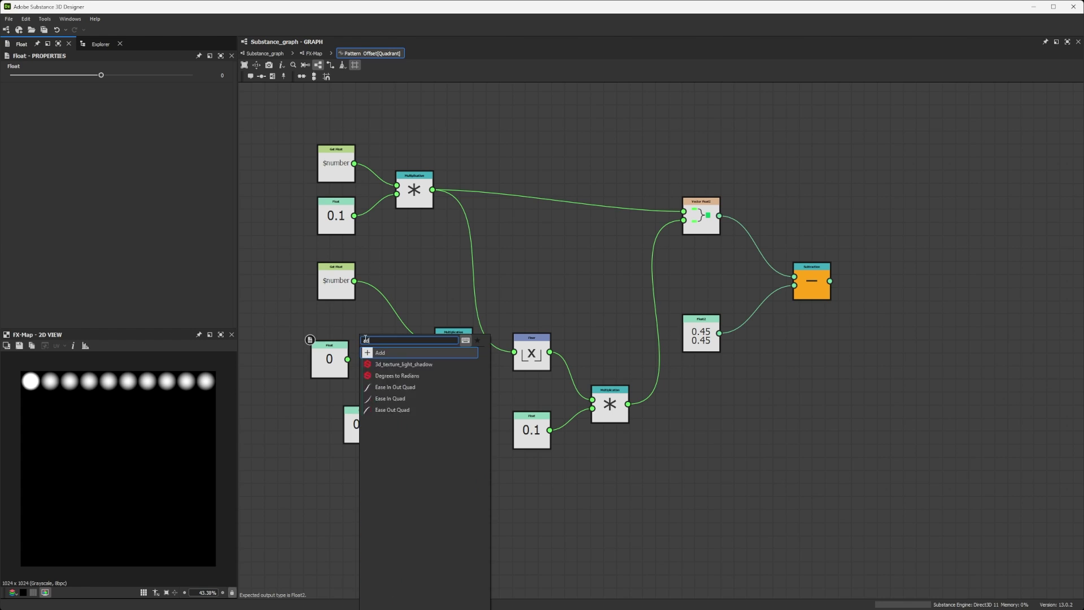
pyautogui.press('Return')
pyautogui.moveTo(353, 281); pyautogui.dragTo(514, 351)
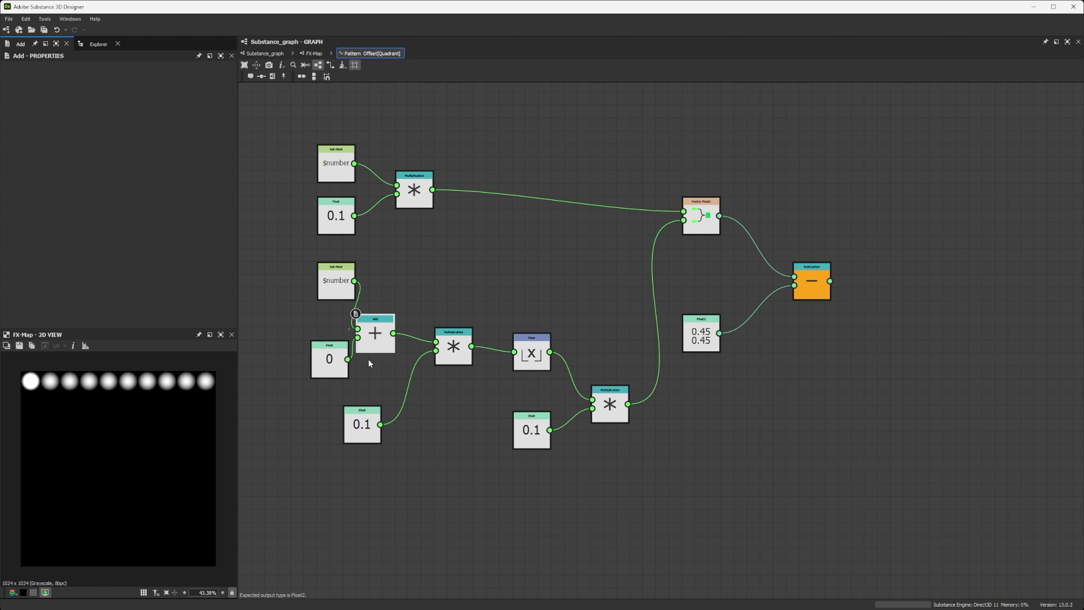
# Step: Move the new Float node slightly away from the Add node and set its value to 1
pyautogui.moveTo(331, 364); pyautogui.dragTo(317, 364)
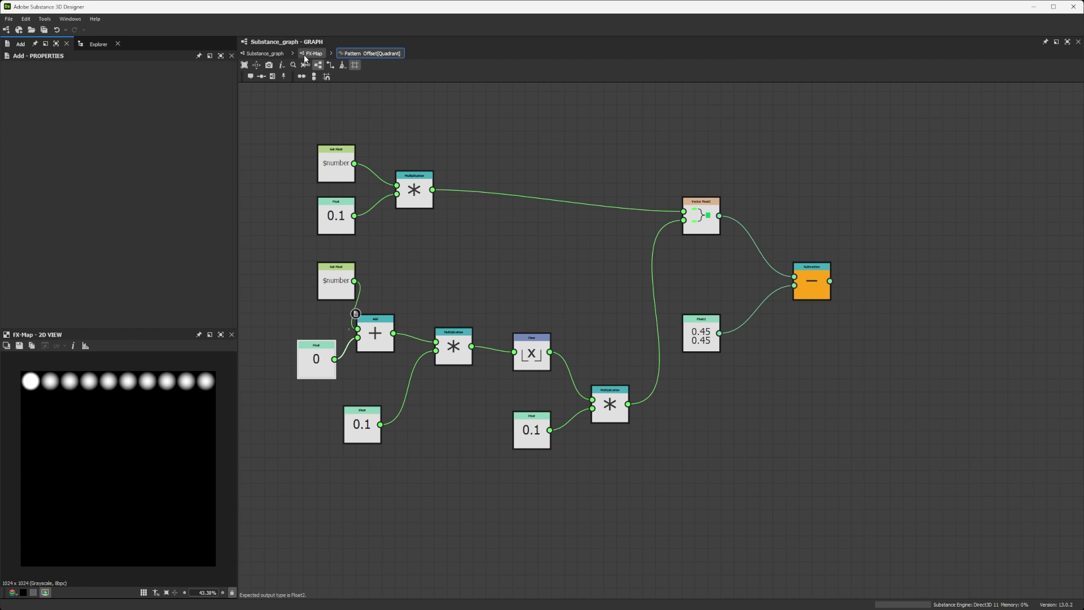
pyautogui.click(316, 357)
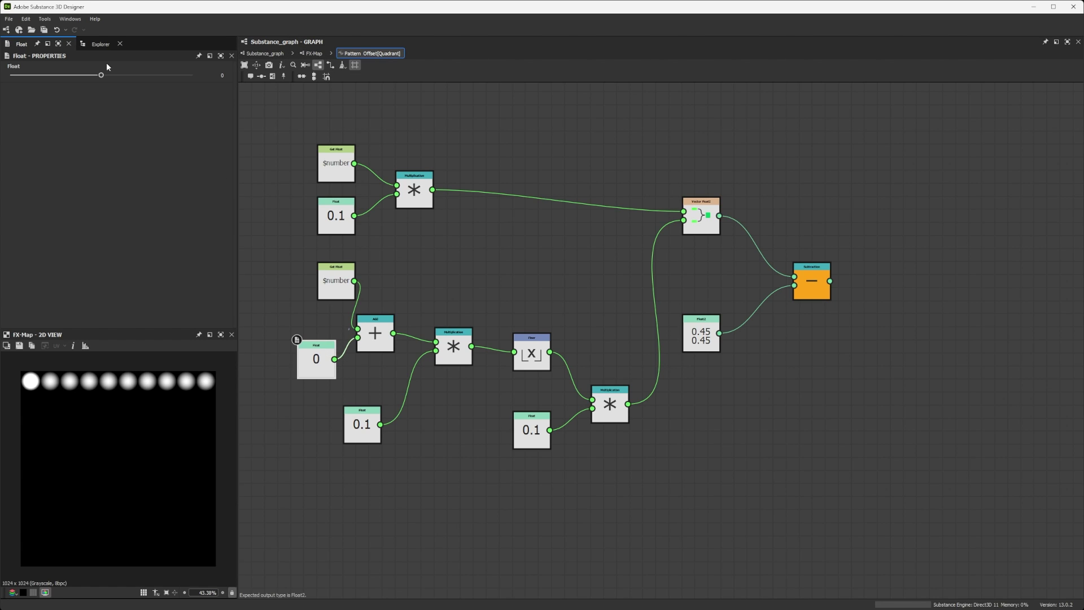
pyautogui.moveTo(101, 75); pyautogui.dragTo(124, 75)
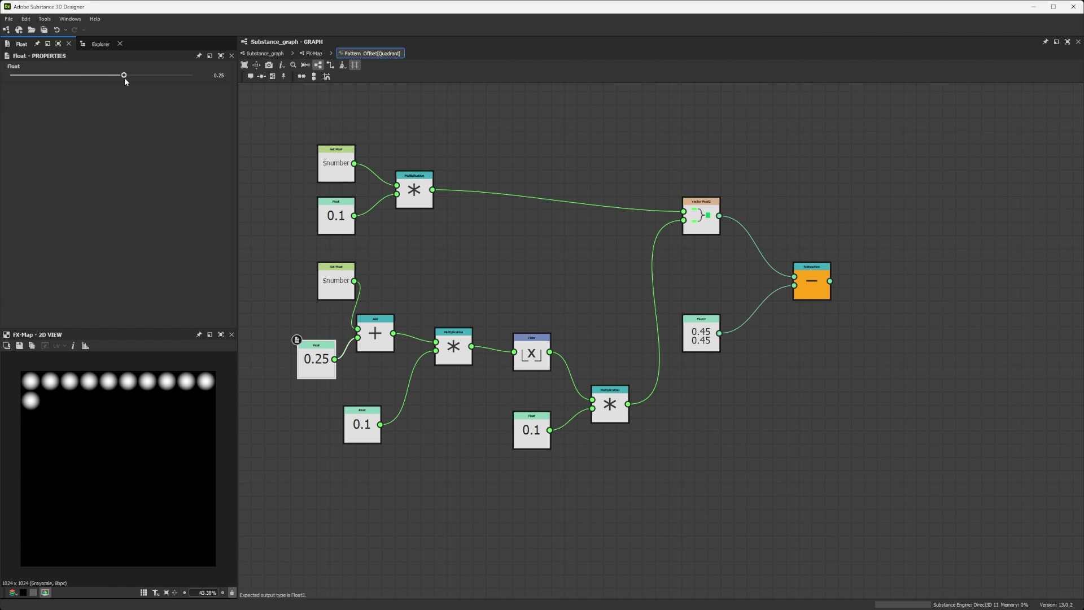
pyautogui.doubleClick(211, 73)
pyautogui.write('1')
pyautogui.press('Return')
# Step: Tidy the lower $number and 1 Float nodes so they sit spaced apart in front of the Add node
pyautogui.moveTo(338, 291); pyautogui.dragTo(312, 304)
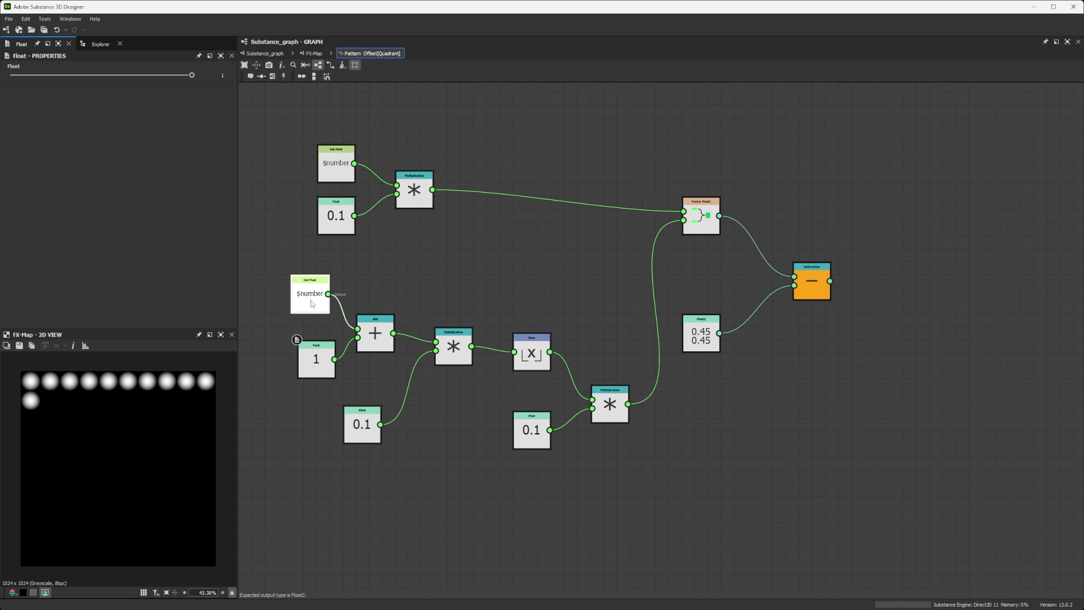
pyautogui.moveTo(294, 143); pyautogui.dragTo(458, 265)
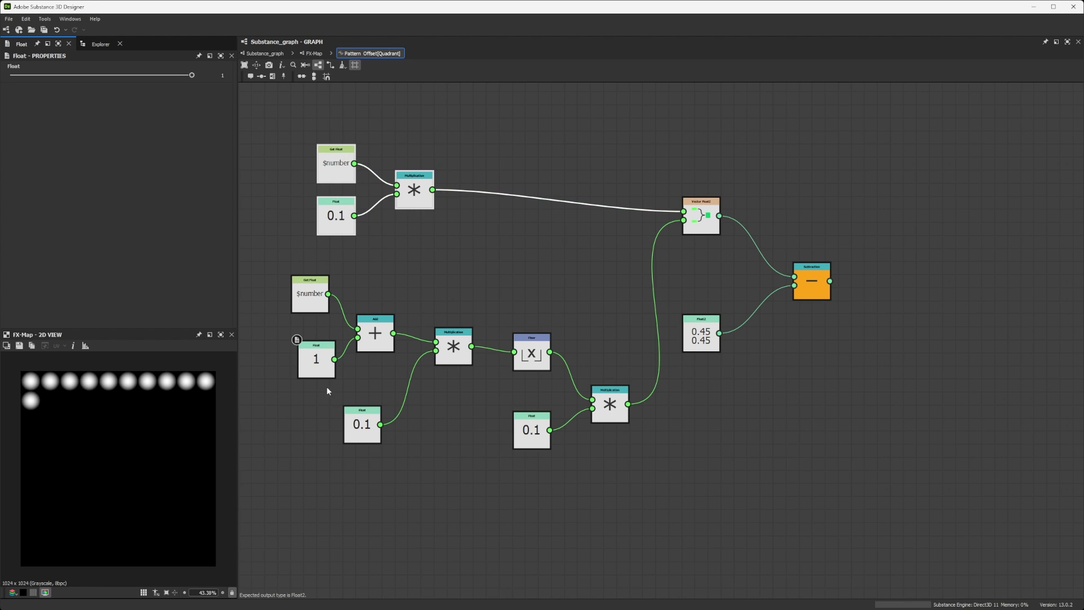
pyautogui.moveTo(325, 357); pyautogui.dragTo(318, 357)
pyautogui.click(370, 336)
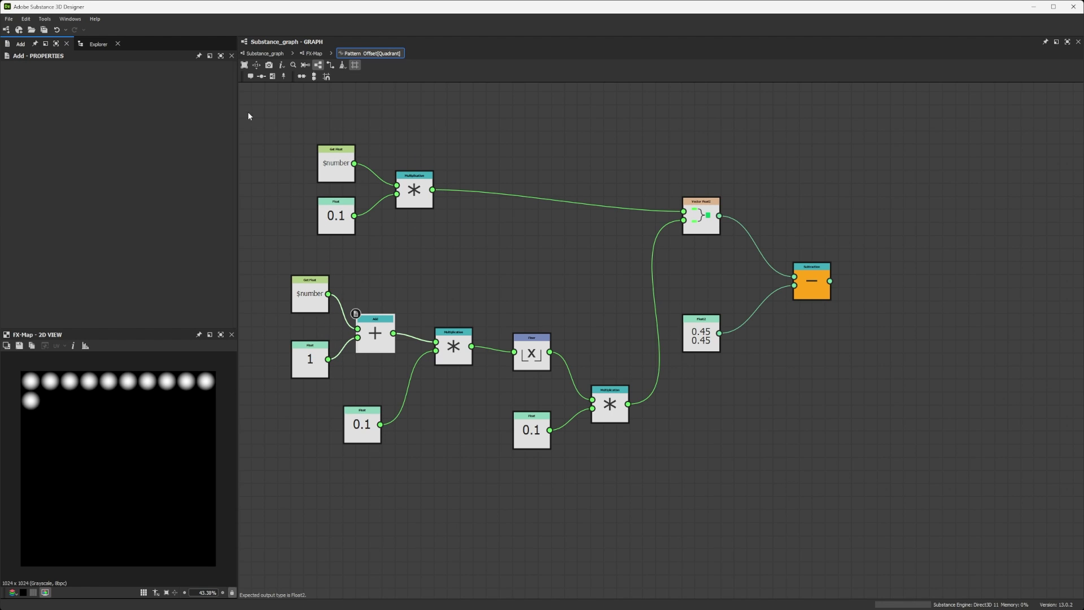
# Step: Return to the FX-Map graph and set the Iterate node's Iterations to 100
pyautogui.click(314, 53)
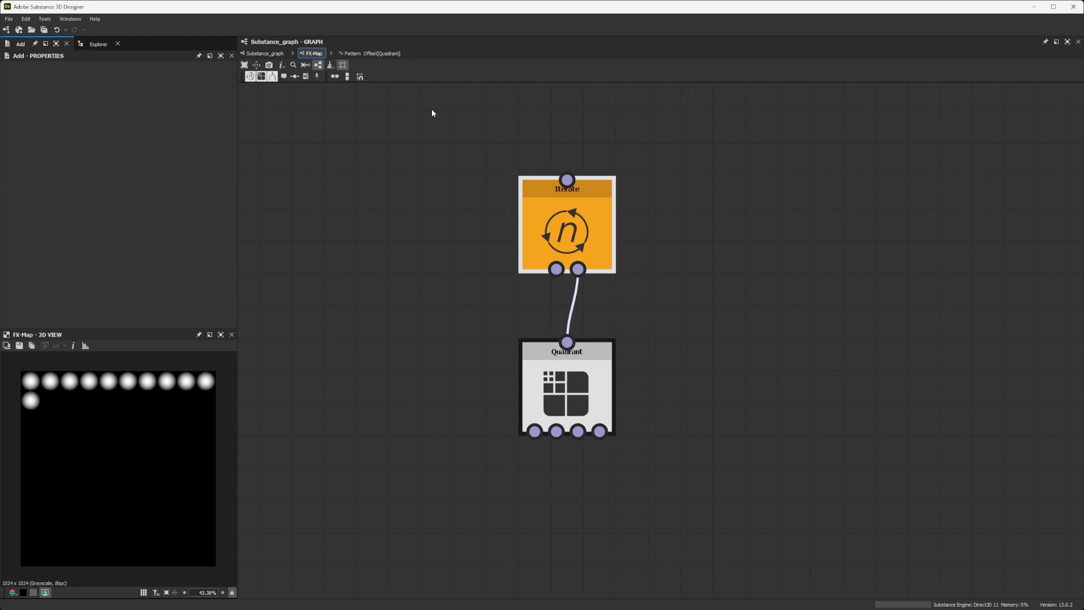
pyautogui.click(566, 231)
pyautogui.moveTo(102, 88); pyautogui.dragTo(188, 102)
pyautogui.click(221, 88)
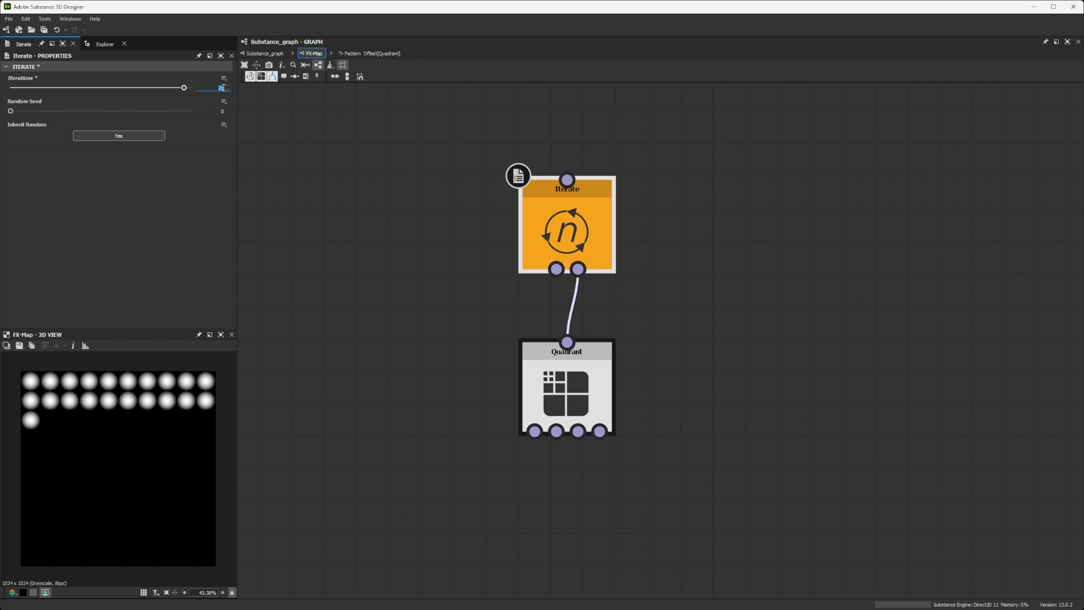
pyautogui.write('100')
pyautogui.press('Return')
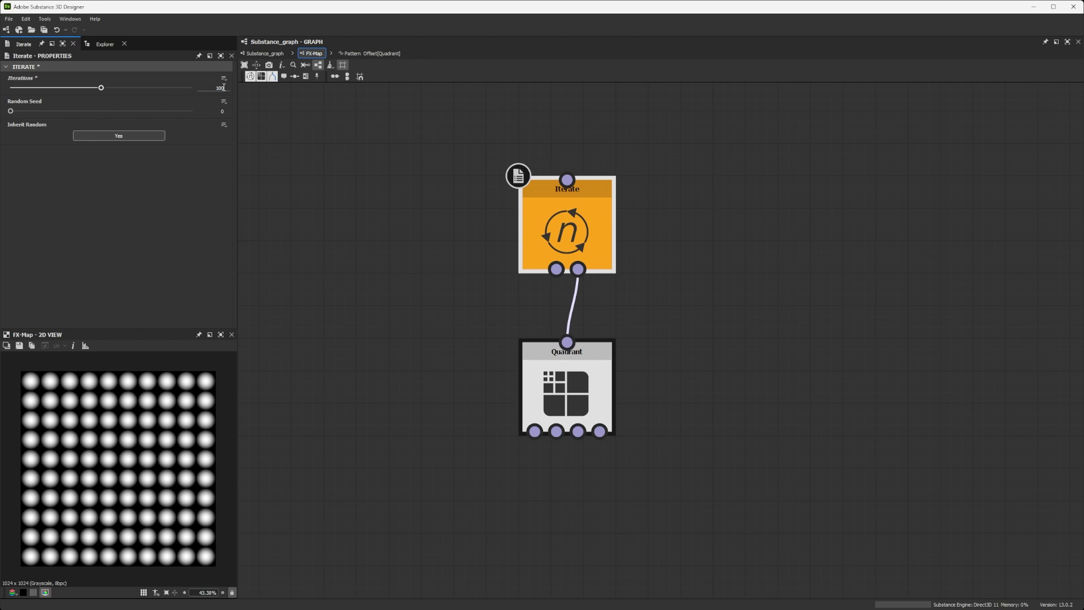
pyautogui.scroll(-4, 101, 495)
pyautogui.scroll(3, 101, 495)
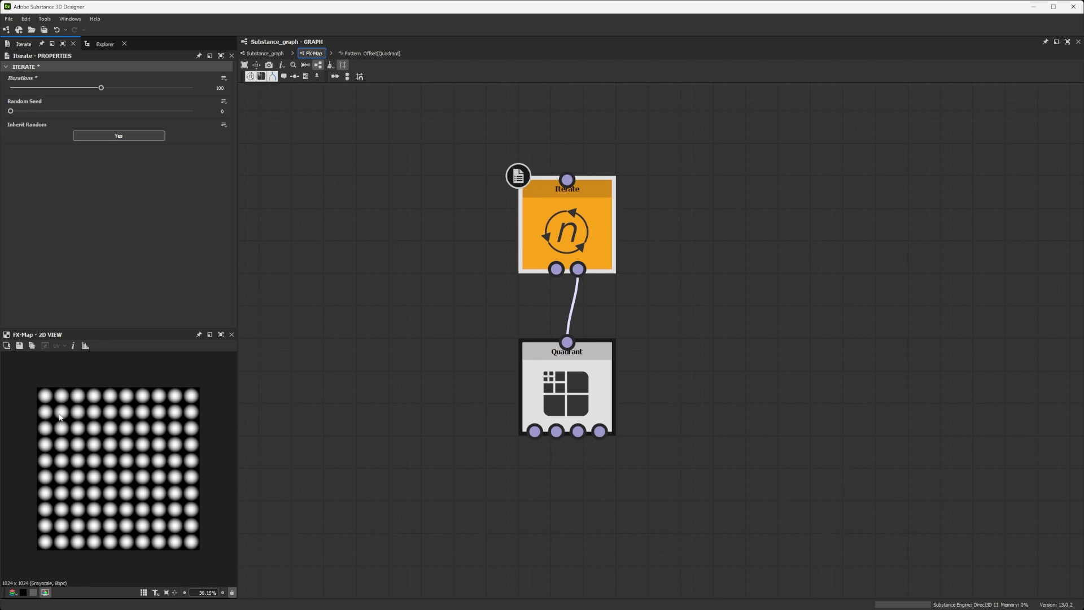
pyautogui.scroll(-3, 60, 416)
pyautogui.scroll(1, 69, 419)
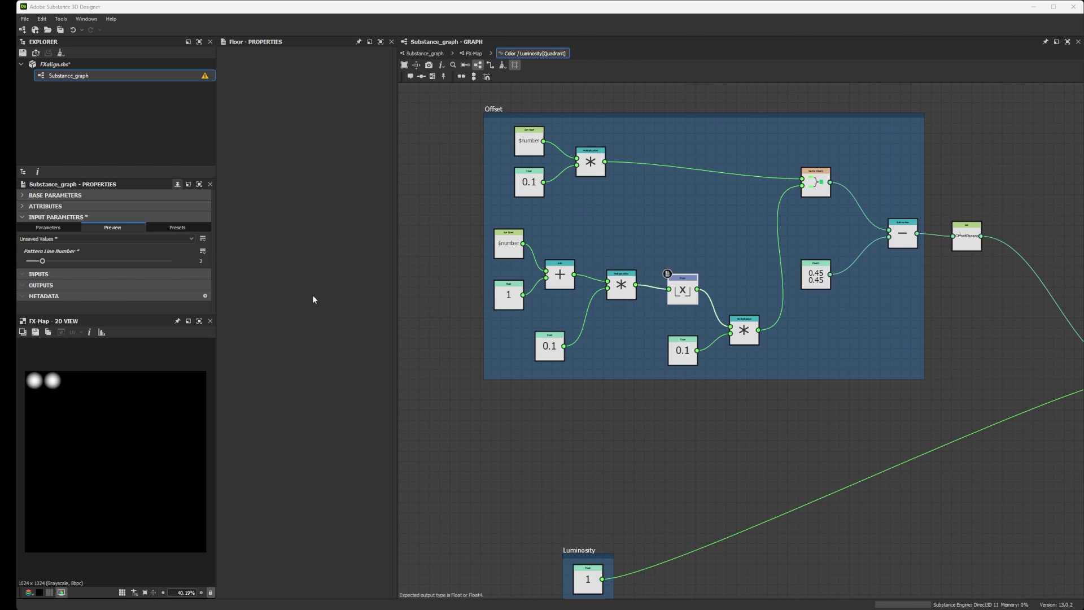
# Step: Inspect the graph's Pattern Line Number input parameter and try out its preview value
pyautogui.click(48, 226)
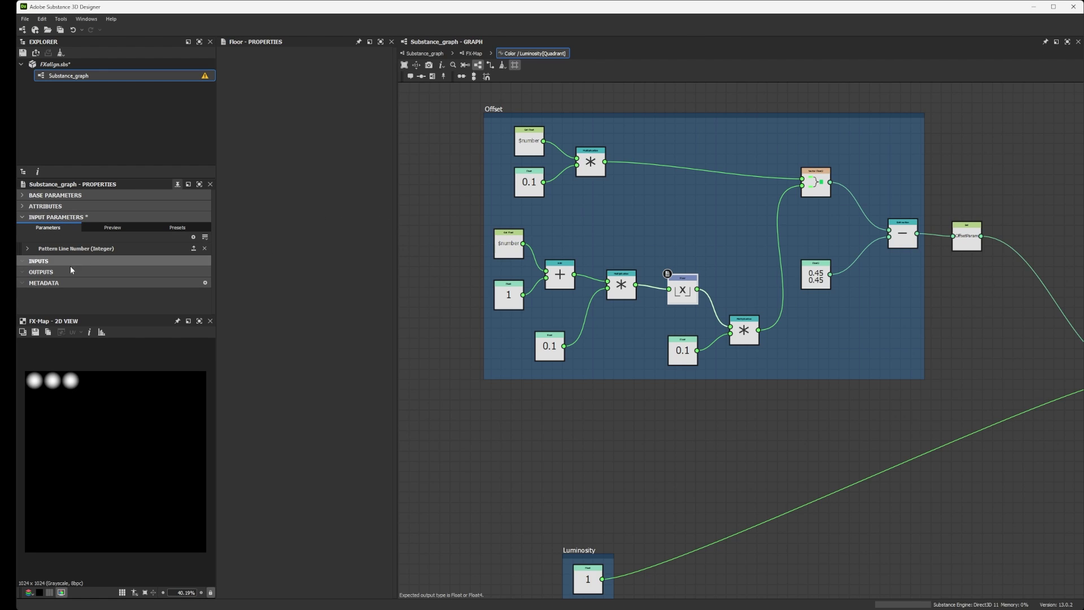
pyautogui.click(119, 228)
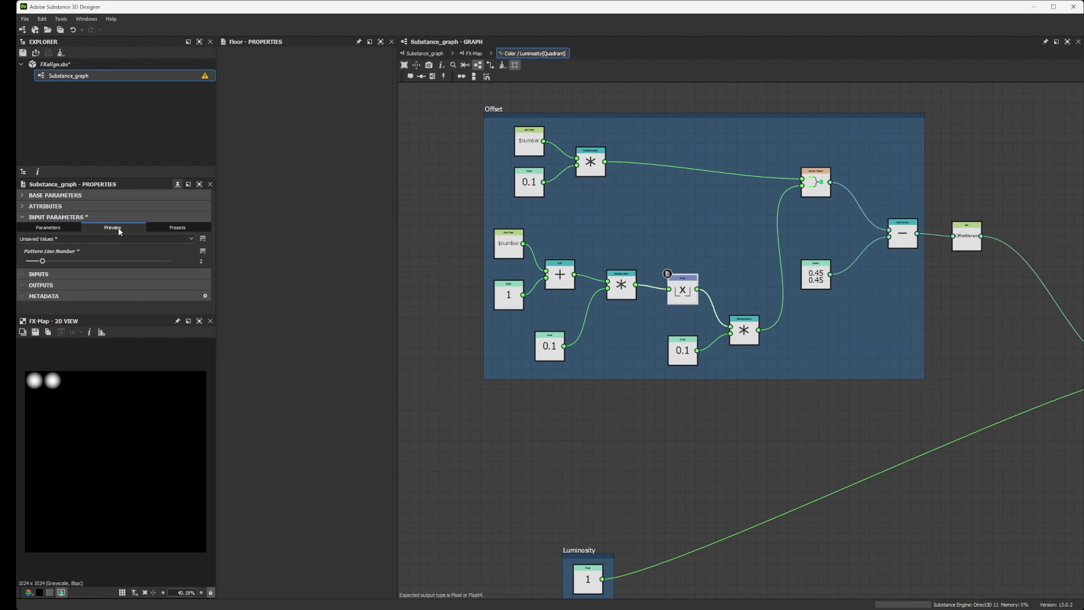
pyautogui.moveTo(43, 260)
pyautogui.mouseDown()
pyautogui.moveTo(140, 271)
pyautogui.moveTo(28, 275)
pyautogui.moveTo(238, 271)
pyautogui.moveTo(48, 268)
pyautogui.mouseUp()
# Step: Open the Iterate node's Iterations function with its PatternLineNumber Get Integer node and set the Pattern Line Number preview value to 6
pyautogui.click(470, 54)
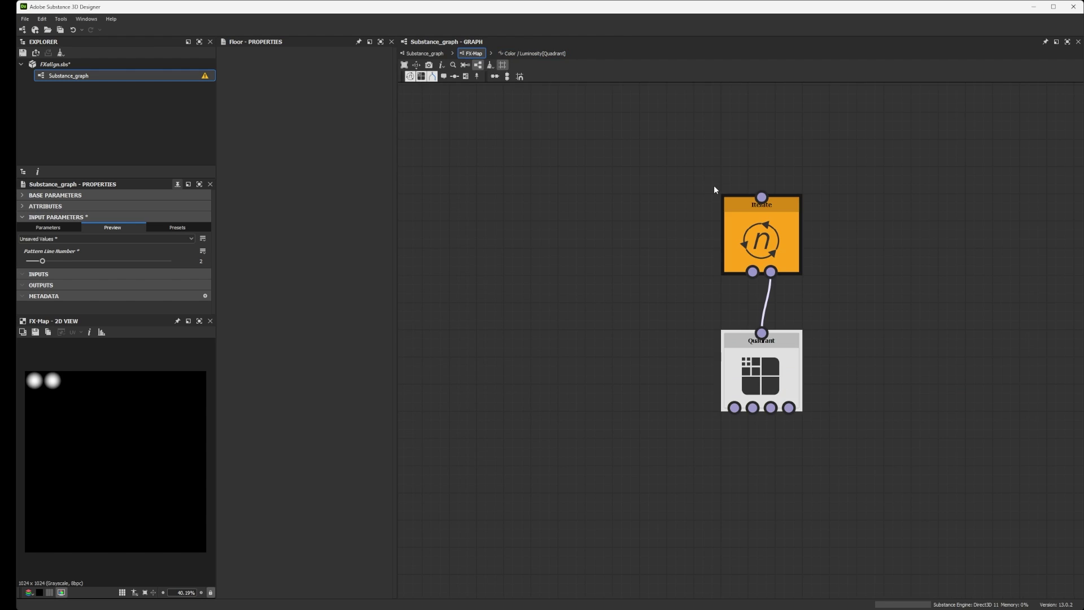
pyautogui.click(743, 218)
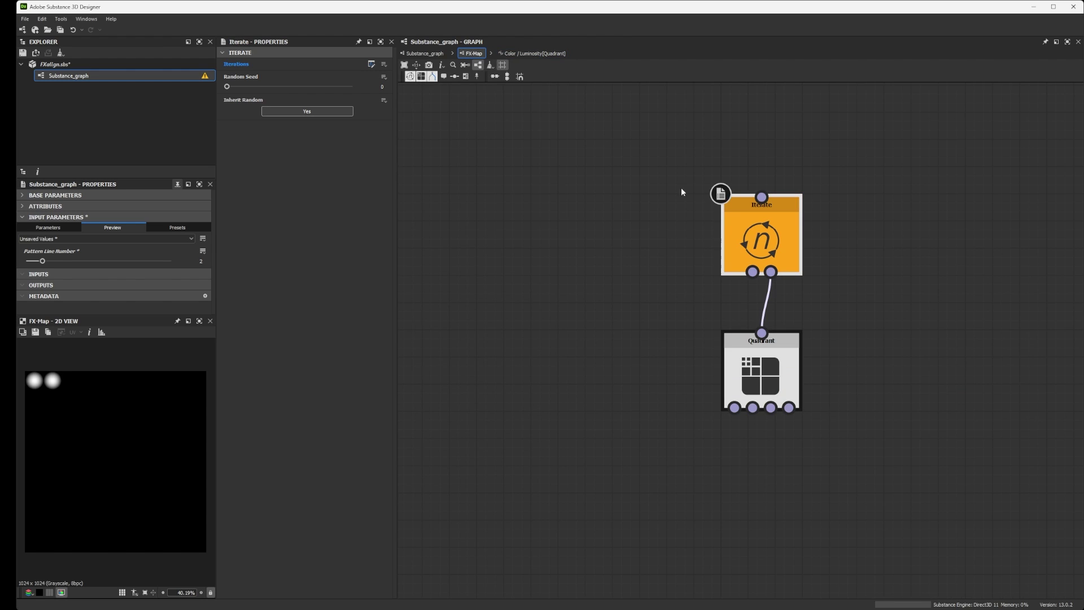
pyautogui.click(371, 64)
pyautogui.moveTo(600, 140); pyautogui.dragTo(800, 305)
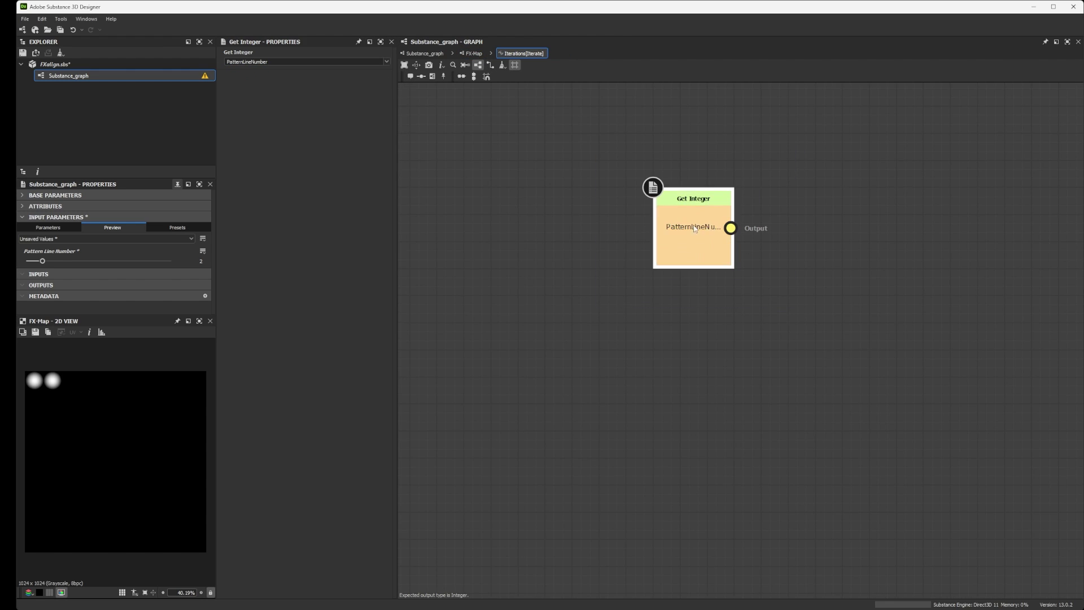
pyautogui.moveTo(694, 229); pyautogui.dragTo(640, 309)
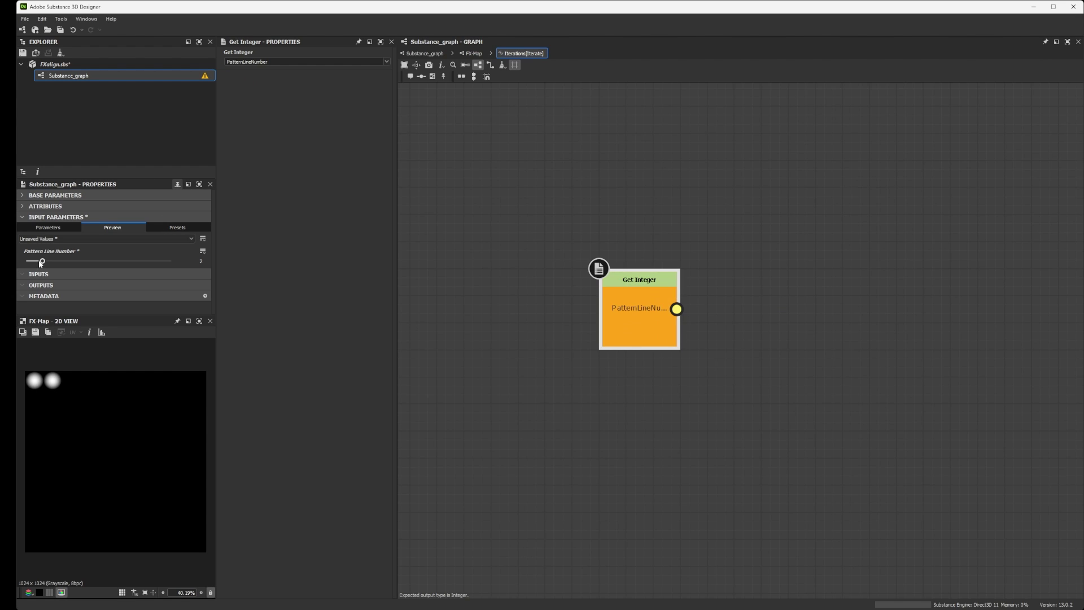
pyautogui.moveTo(41, 263); pyautogui.dragTo(106, 261)
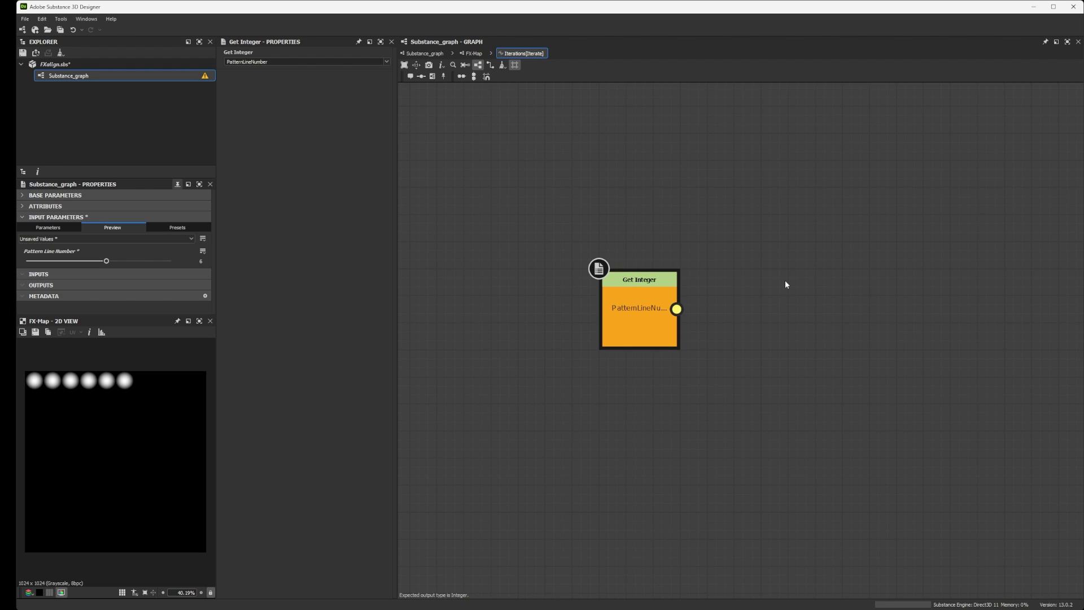
# Step: Add a Multiplication node that multiplies the PatternLineNumber Get Integer by itself and set it as the function's output
pyautogui.press('space')
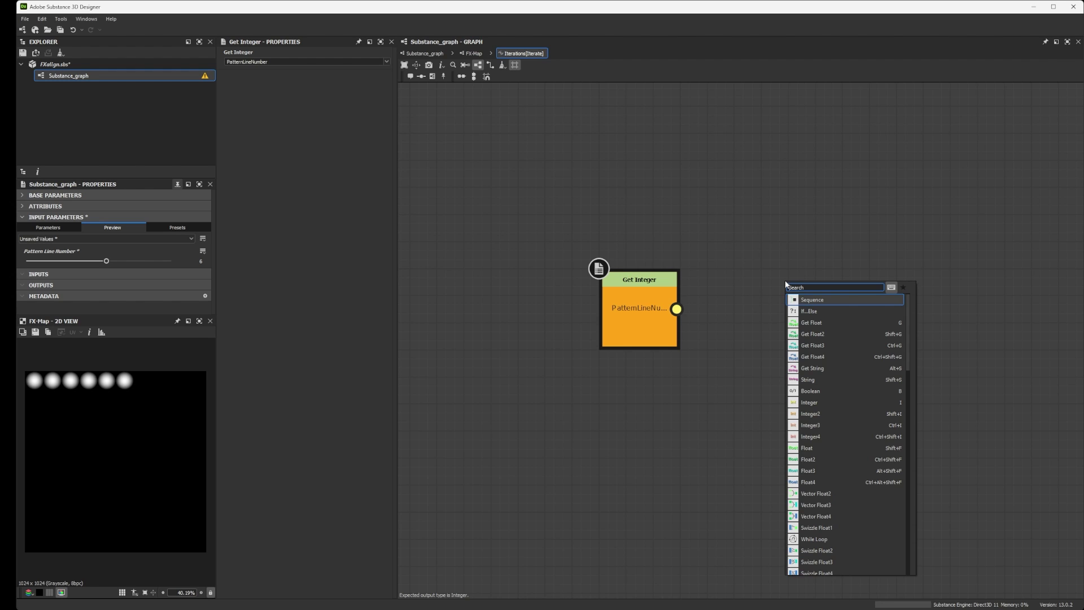
pyautogui.write('mu')
pyautogui.click(800, 325)
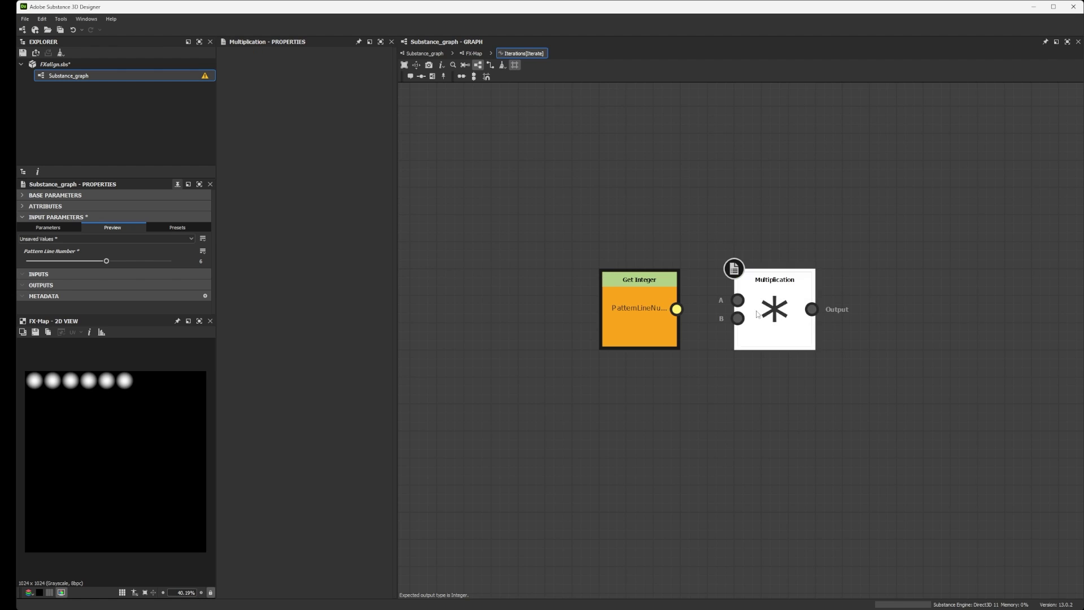
pyautogui.moveTo(676, 309); pyautogui.dragTo(737, 317)
pyautogui.rightClick(776, 310)
pyautogui.click(825, 345)
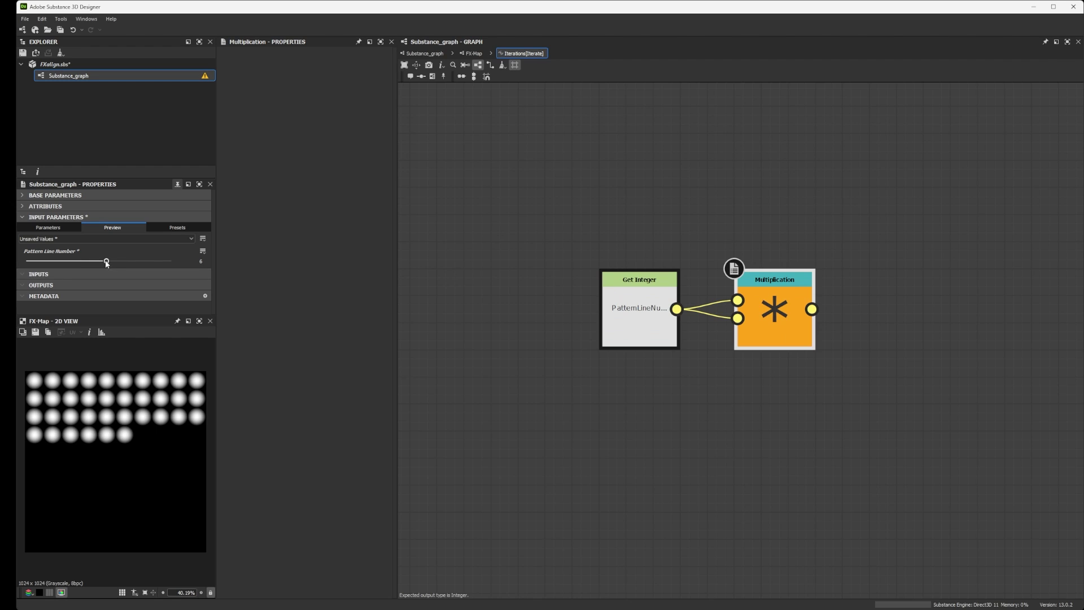
# Step: Try the Pattern Line Number preview at 1, 2 and 7, finishing at 3
pyautogui.moveTo(107, 262); pyautogui.dragTo(28, 268)
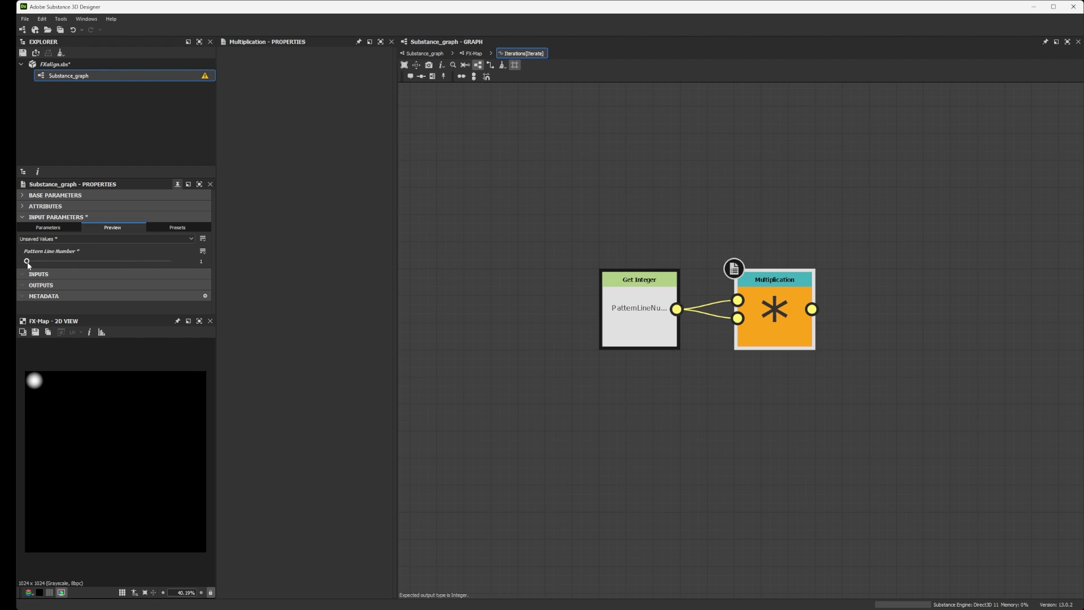
pyautogui.moveTo(27, 263); pyautogui.dragTo(38, 265)
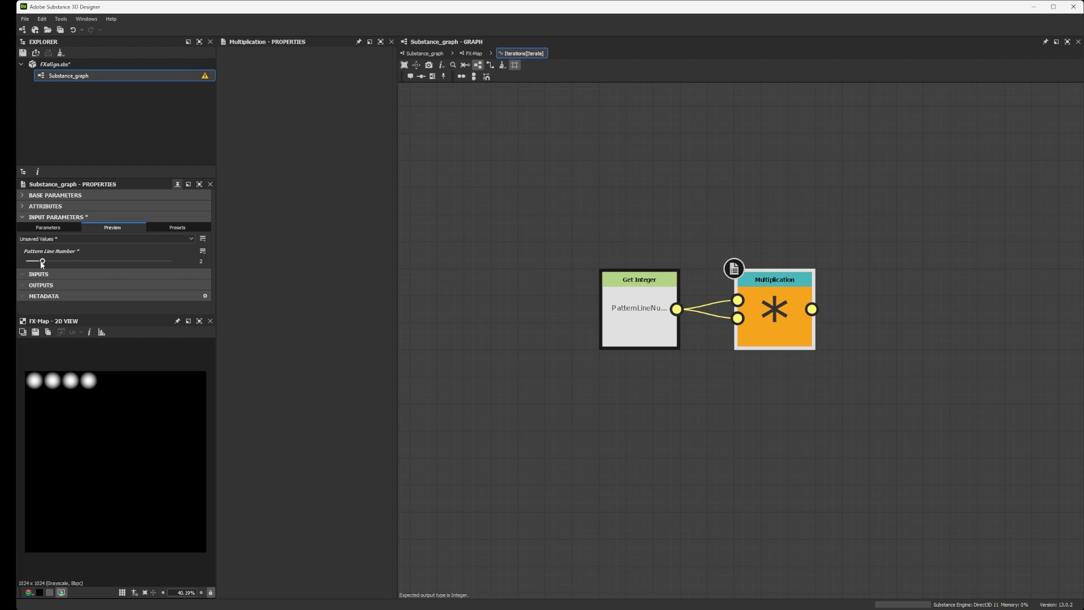
pyautogui.moveTo(43, 264); pyautogui.dragTo(123, 266)
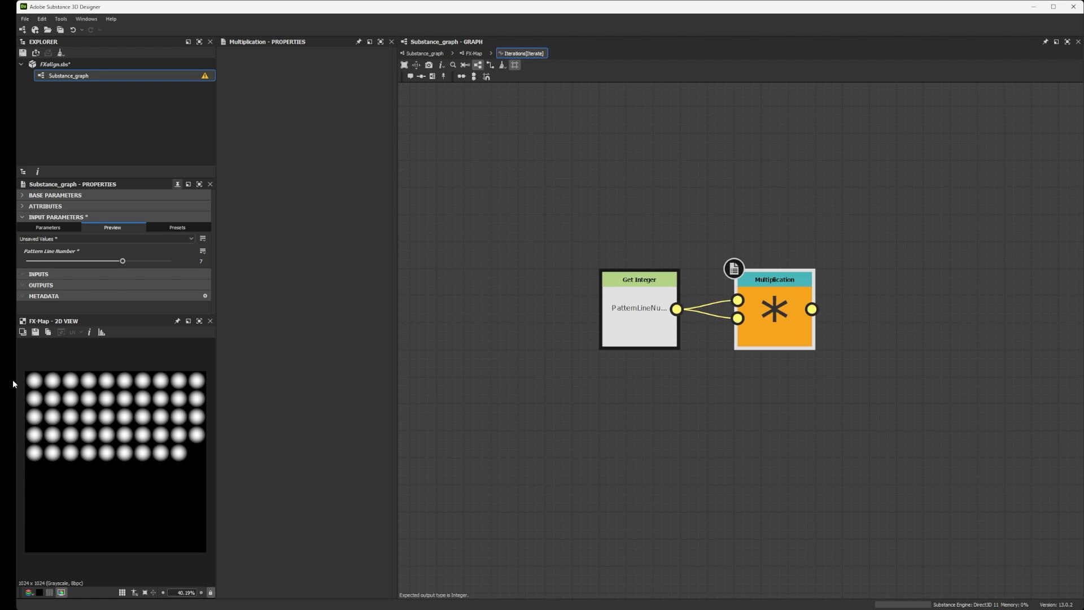
pyautogui.moveTo(124, 267); pyautogui.dragTo(59, 263)
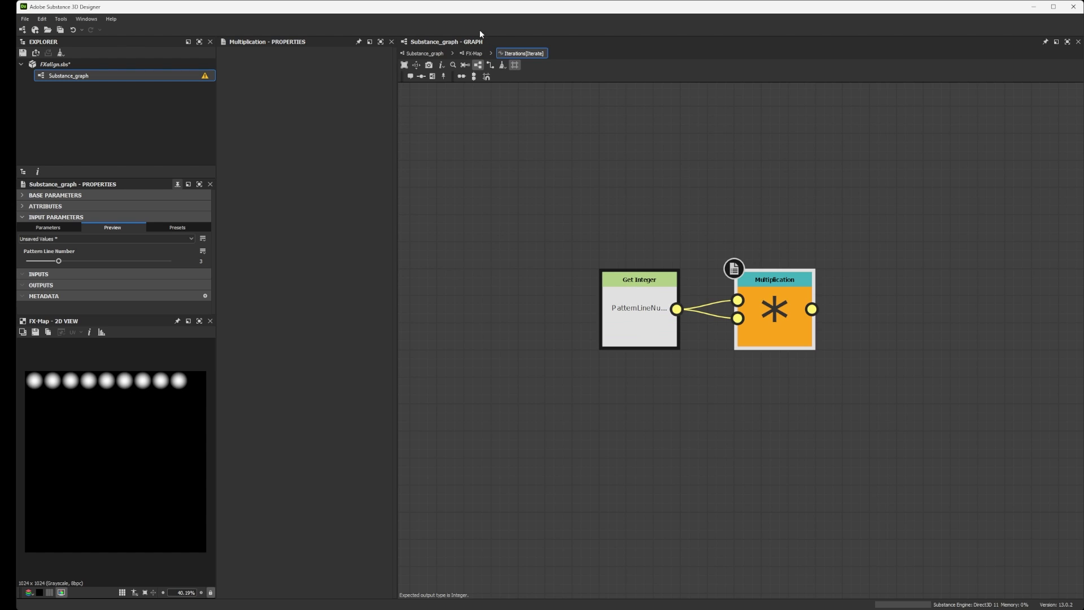
# Step: Return to the FX-Map graph and open the Quadrant node's Color / Luminosity function at its Offset frame
pyautogui.click(474, 53)
pyautogui.click(733, 340)
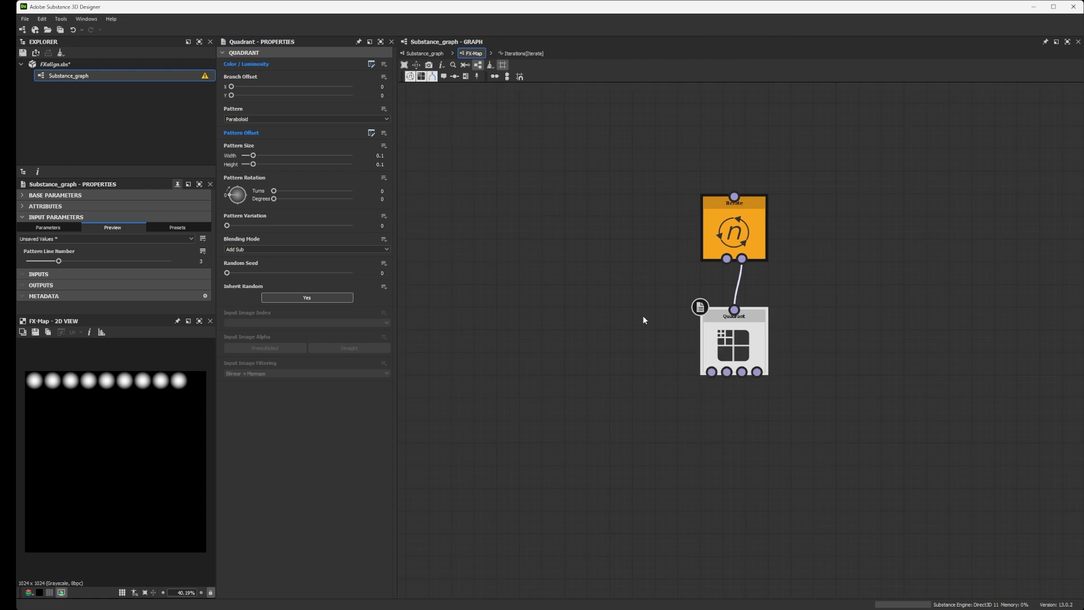
pyautogui.scroll(2, 643, 320)
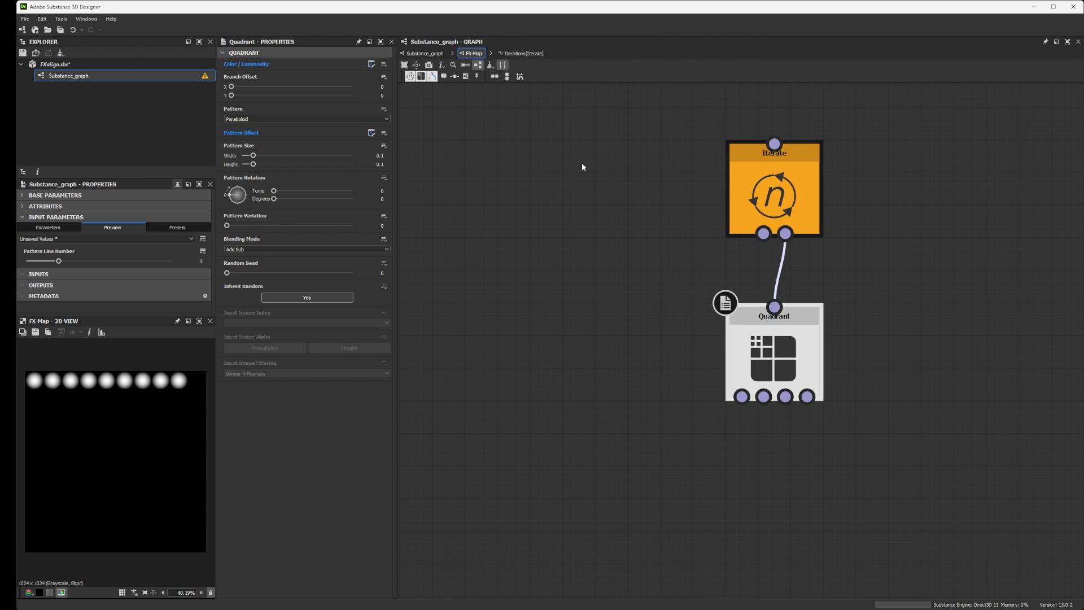
pyautogui.click(370, 64)
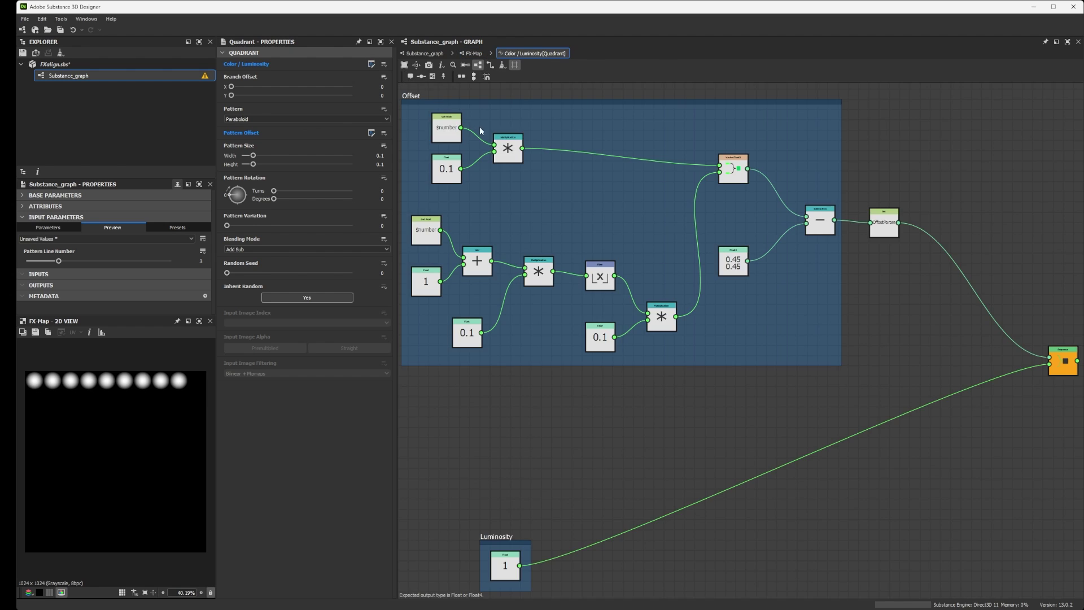
pyautogui.scroll(-2, 537, 220)
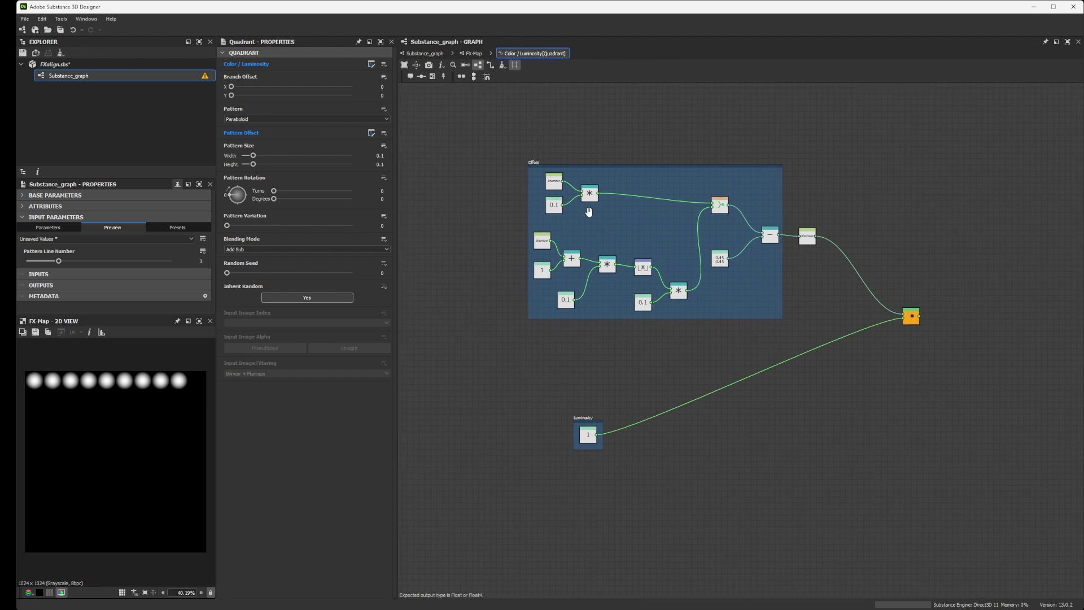
pyautogui.moveTo(589, 199); pyautogui.dragTo(525, 280, button='middle')
pyautogui.scroll(3, 553, 306)
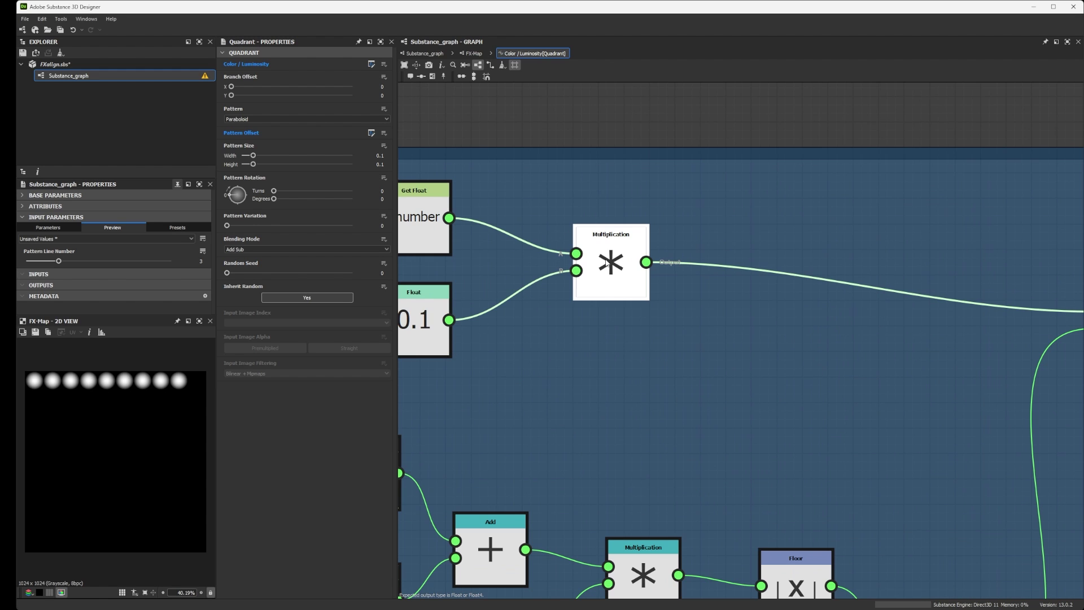
pyautogui.scroll(4, 587, 263)
pyautogui.scroll(1, 604, 263)
pyautogui.moveTo(604, 263); pyautogui.dragTo(733, 265, button='middle')
pyautogui.scroll(-3, 732, 265)
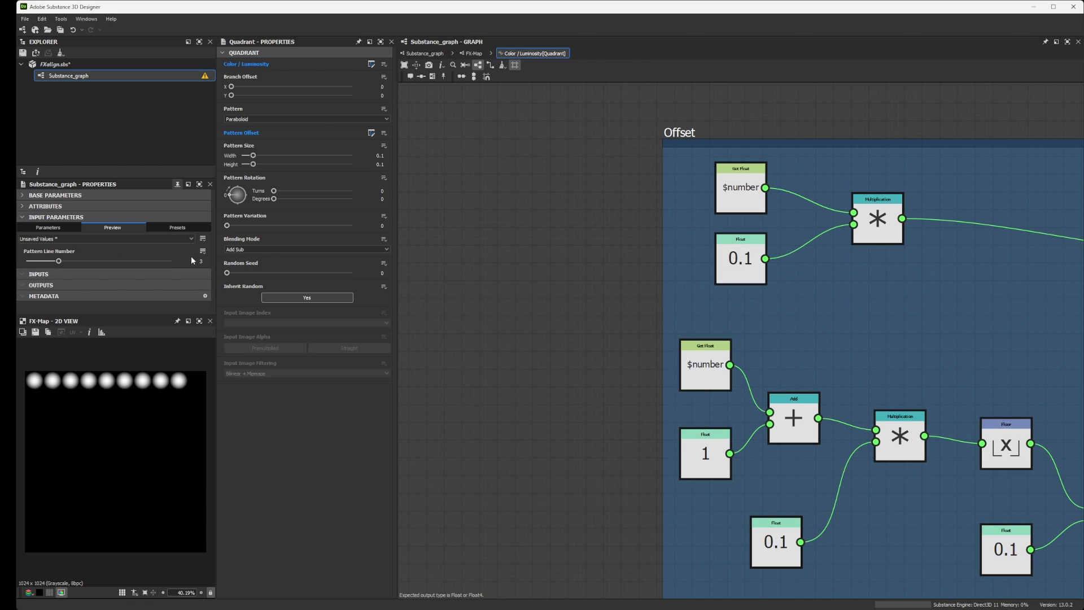
# Step: Add a Get Integer node reading PatternLineNumber in the empty area beside the Offset frame
pyautogui.press('space')
pyautogui.write('get')
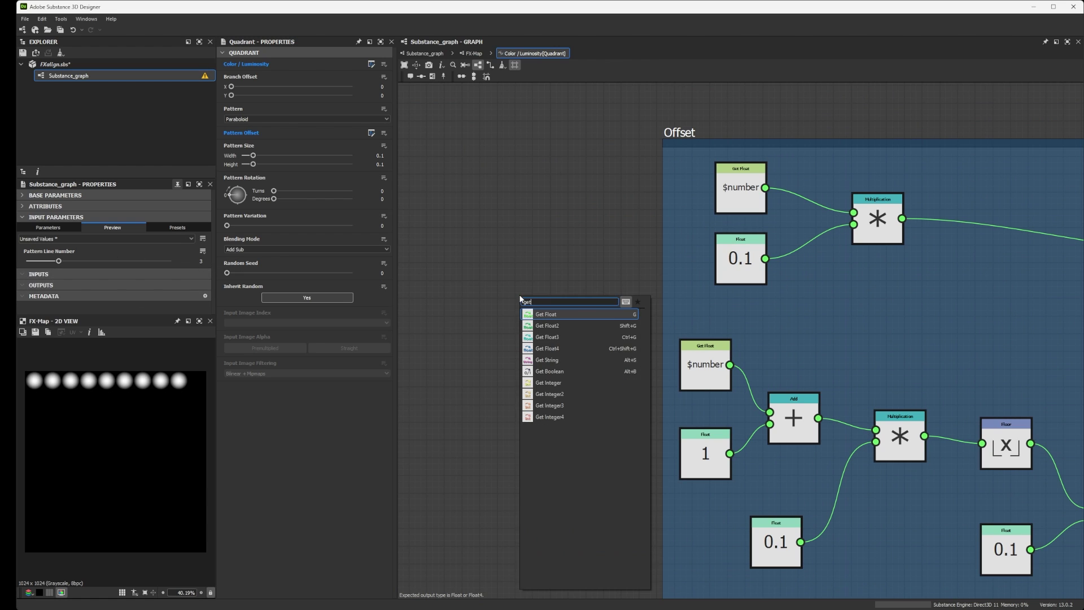
pyautogui.click(567, 382)
pyautogui.click(386, 62)
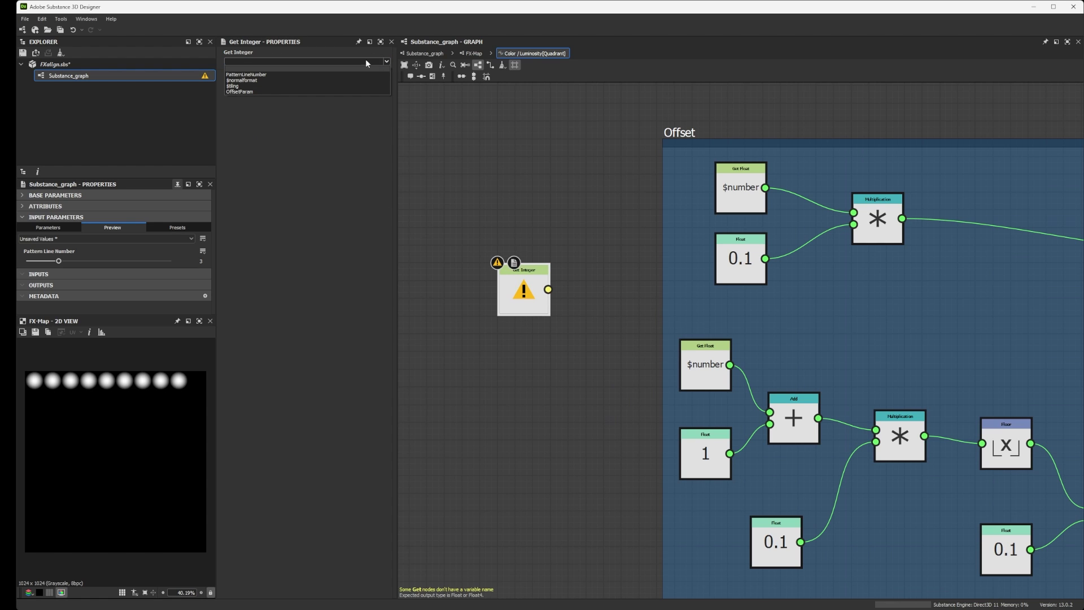
pyautogui.click(280, 74)
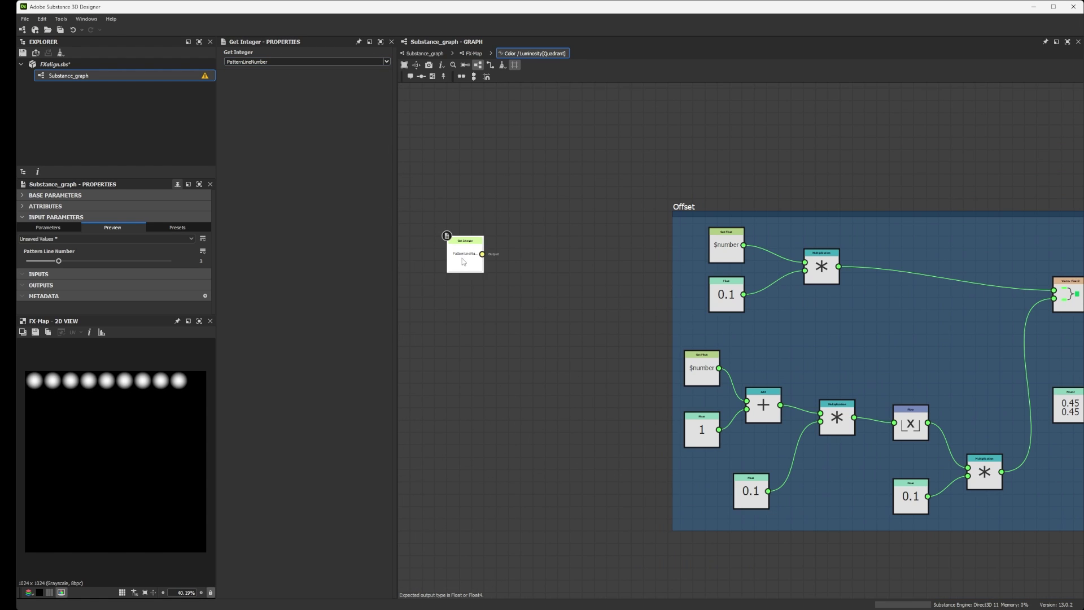
# Step: Connect a new To Float node to the PatternLineNumber Get Integer output
pyautogui.scroll(3, 500, 244)
pyautogui.moveTo(474, 268); pyautogui.dragTo(538, 269)
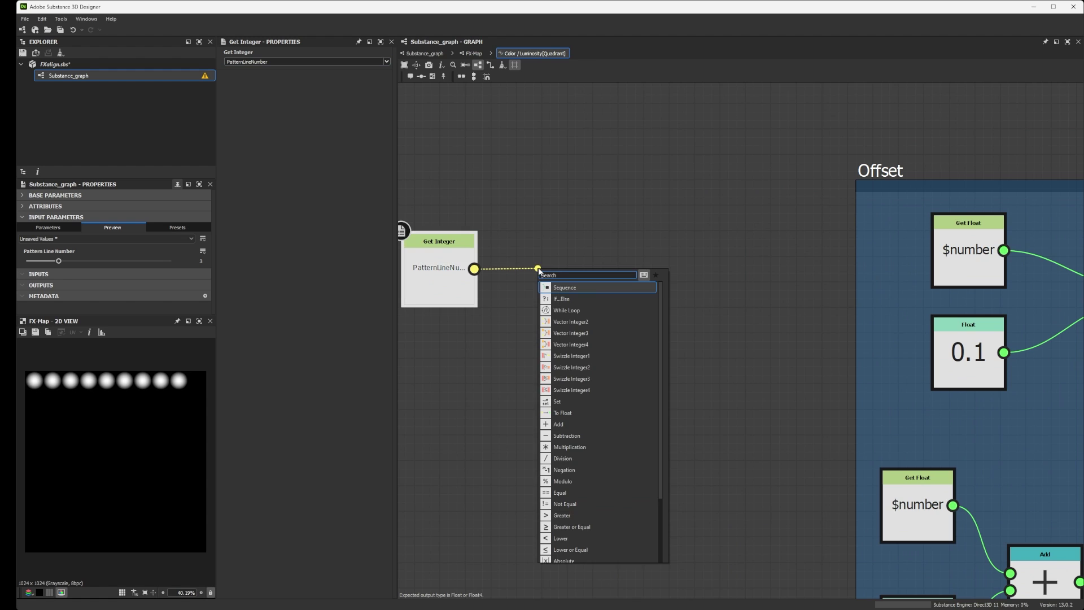
pyautogui.write('to')
pyautogui.press('Return')
pyautogui.scroll(-3, 623, 269)
pyautogui.scroll(2, 623, 268)
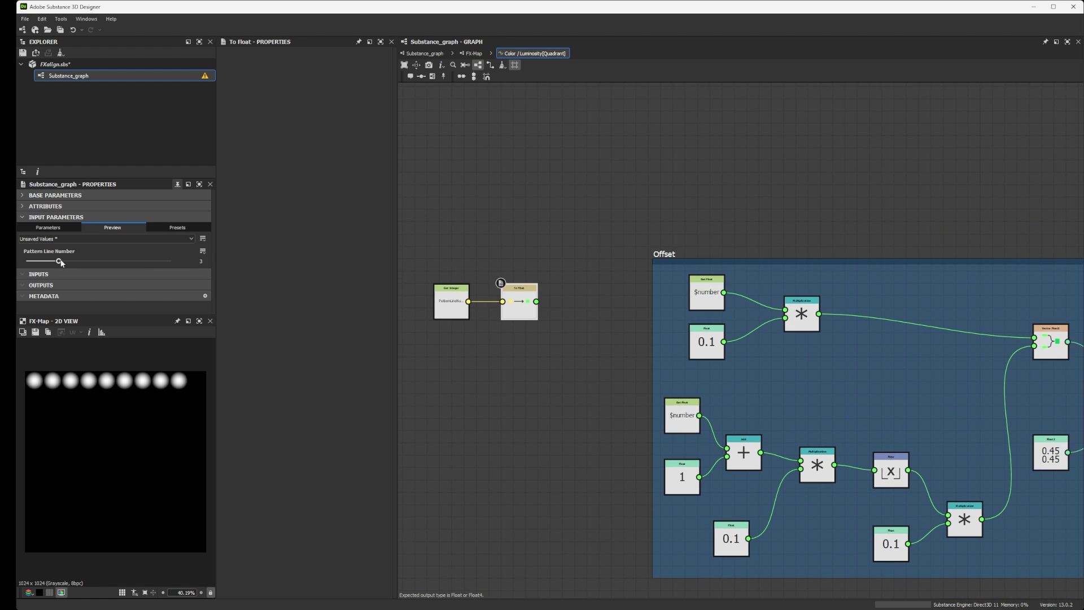
# Step: Set the Pattern Line Number preview value to 2 and move the Get Integer and To Float pair closer to the Offset frame
pyautogui.moveTo(57, 262); pyautogui.dragTo(42, 262)
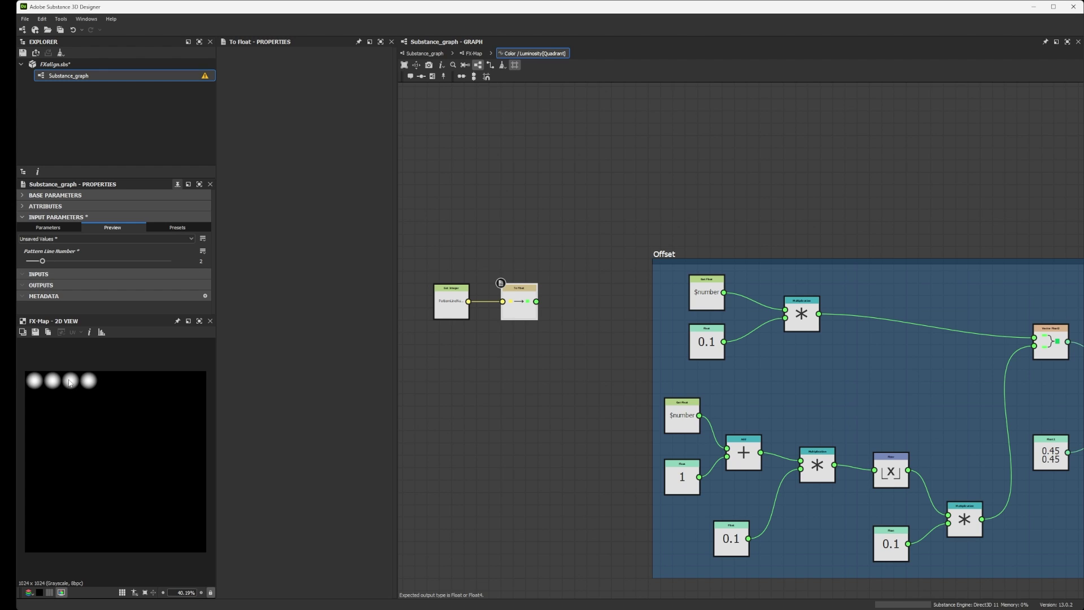
pyautogui.moveTo(458, 294); pyautogui.dragTo(514, 330)
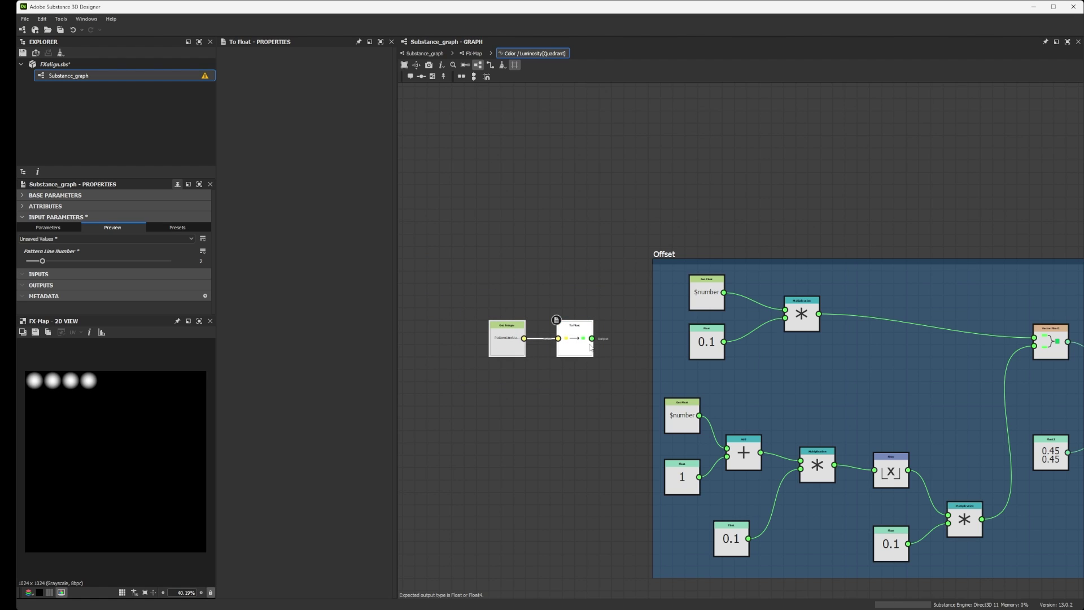
pyautogui.moveTo(651, 315); pyautogui.dragTo(589, 336, button='middle')
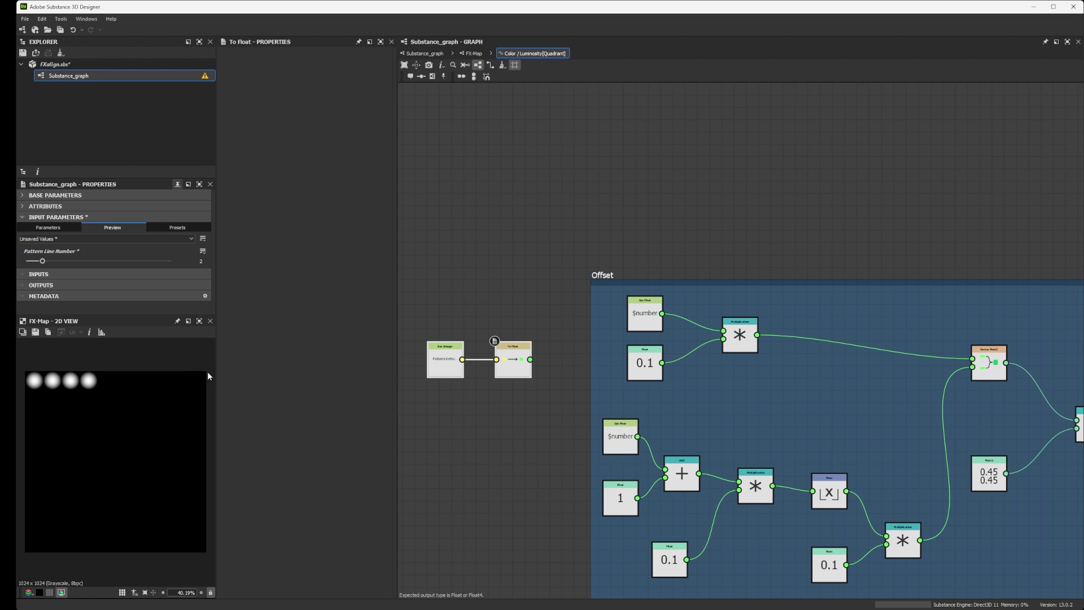
pyautogui.moveTo(428, 310); pyautogui.dragTo(540, 409)
pyautogui.moveTo(512, 364); pyautogui.dragTo(543, 438)
# Step: Add a Float node with value 1 and align the Get Integer and To Float pair below it
pyautogui.click(492, 344)
pyautogui.press('space')
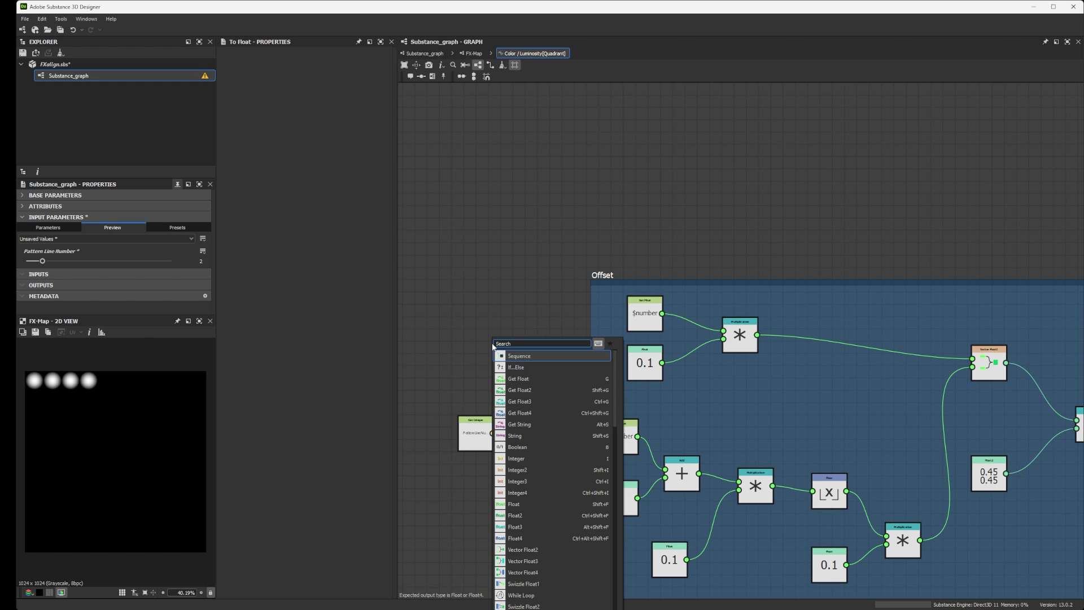
pyautogui.write('flo')
pyautogui.press('Return')
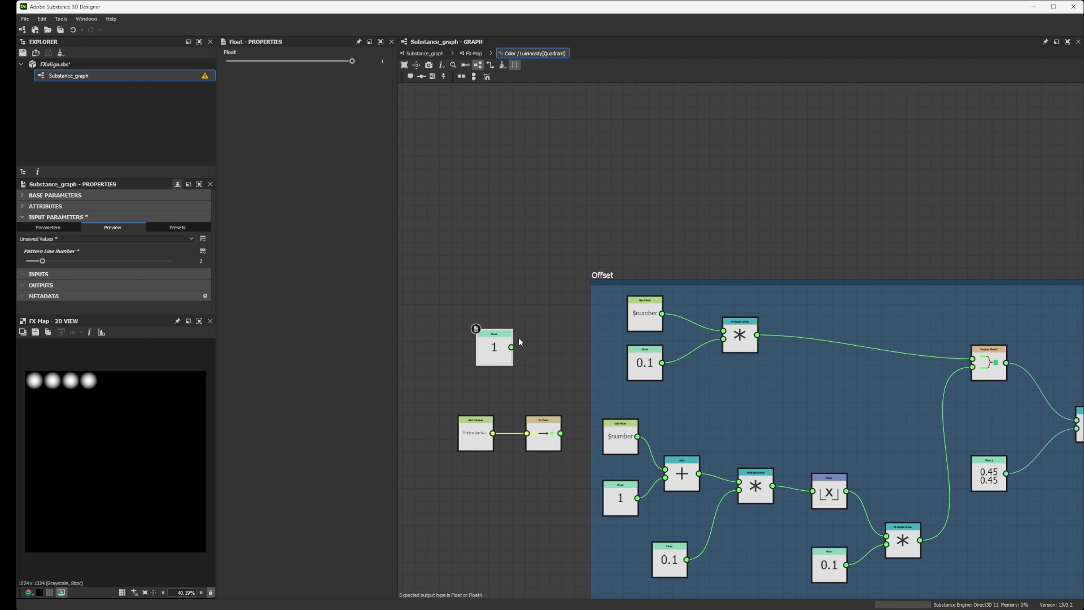
pyautogui.moveTo(443, 378); pyautogui.dragTo(502, 428)
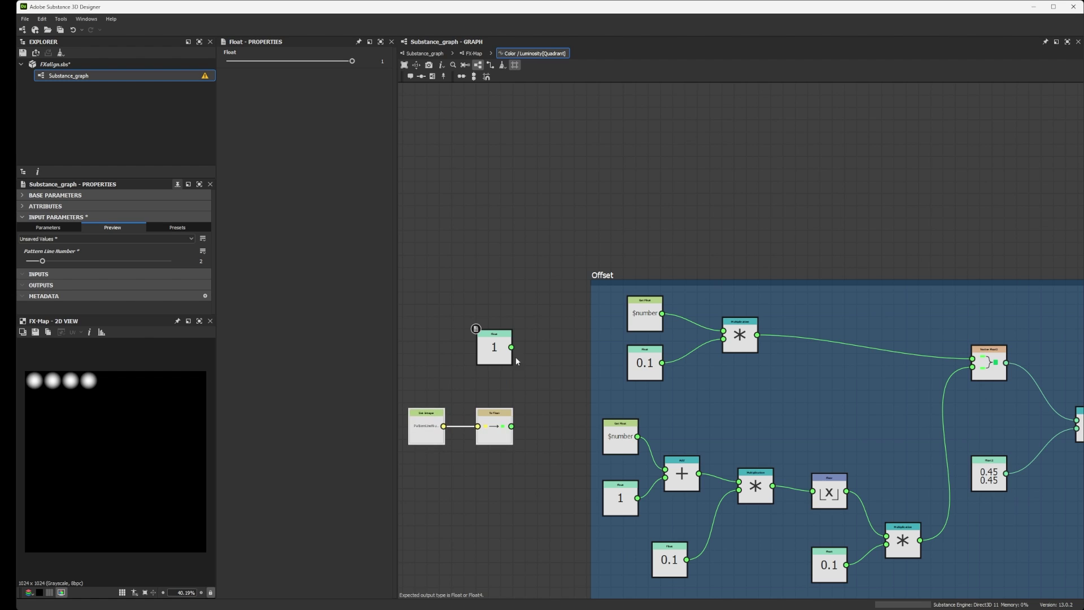
# Step: Divide the 1 Float by the To Float output with a Division node and connect the result to the Vector Float2's first input
pyautogui.click(514, 345)
pyautogui.moveTo(494, 355); pyautogui.dragTo(541, 365)
pyautogui.write('div')
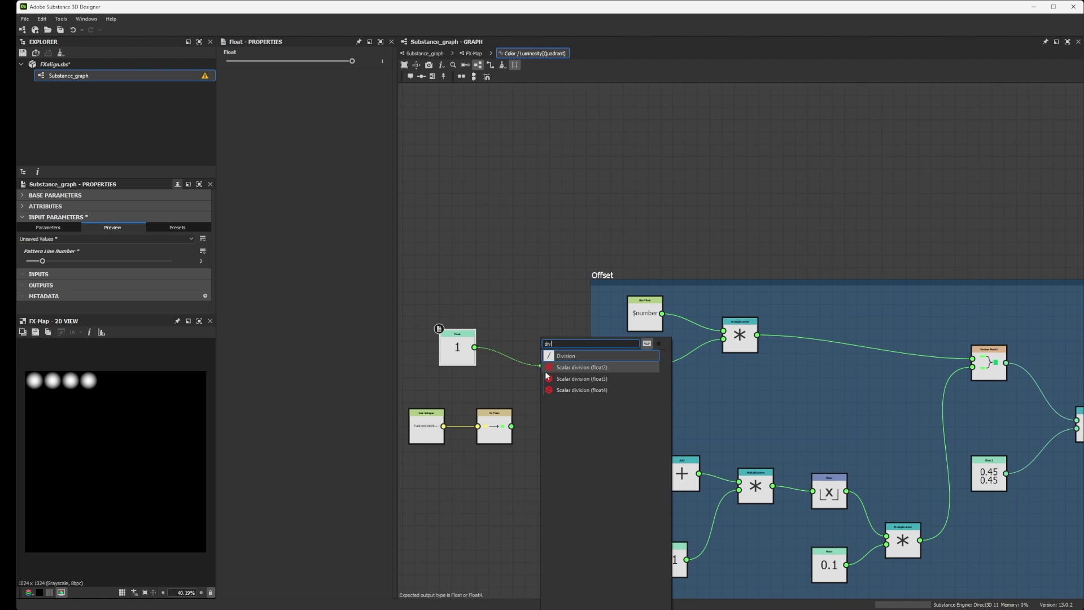
pyautogui.click(570, 356)
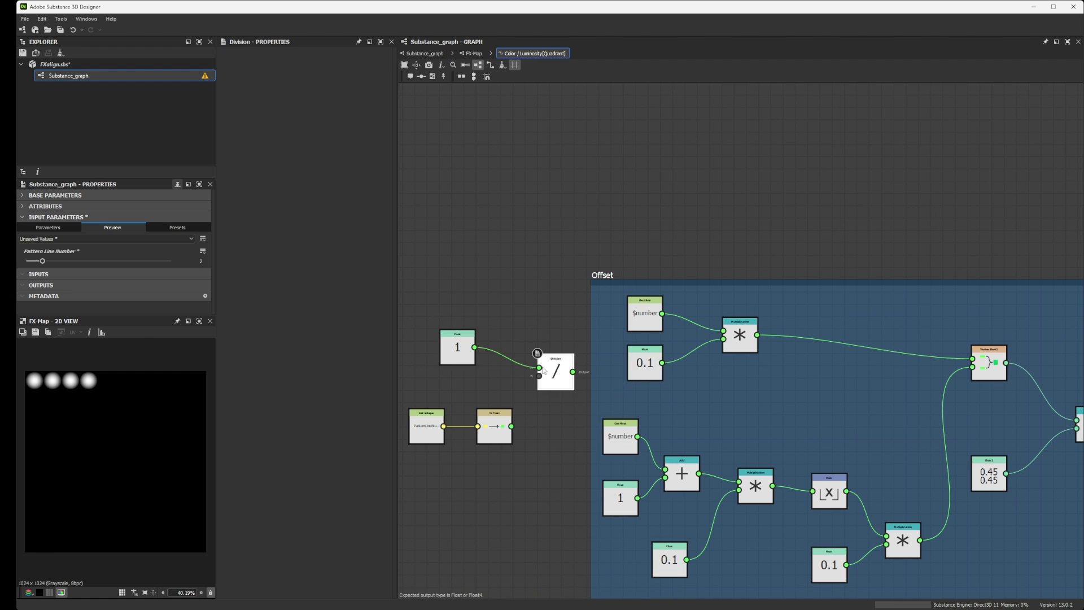
pyautogui.moveTo(571, 374); pyautogui.dragTo(972, 359)
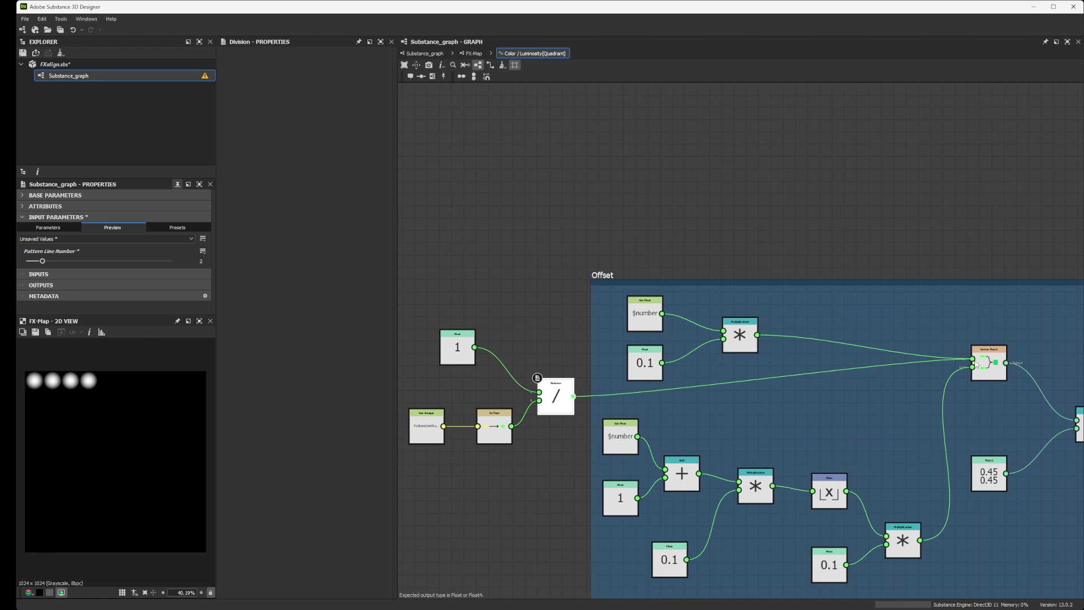
# Step: Set the Pattern Line Number preview value to 3 to check the division-driven offset
pyautogui.scroll(2, 417, 423)
pyautogui.scroll(1, 417, 423)
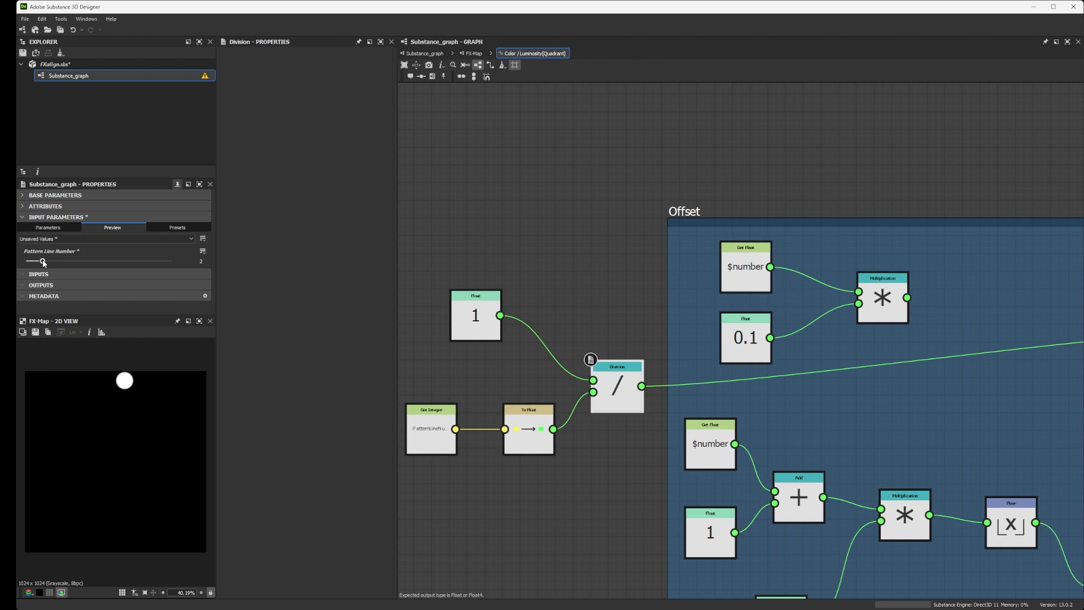
pyautogui.moveTo(42, 261)
pyautogui.mouseDown()
pyautogui.moveTo(106, 263)
pyautogui.moveTo(28, 261)
pyautogui.moveTo(71, 263)
pyautogui.moveTo(58, 261)
pyautogui.mouseUp()
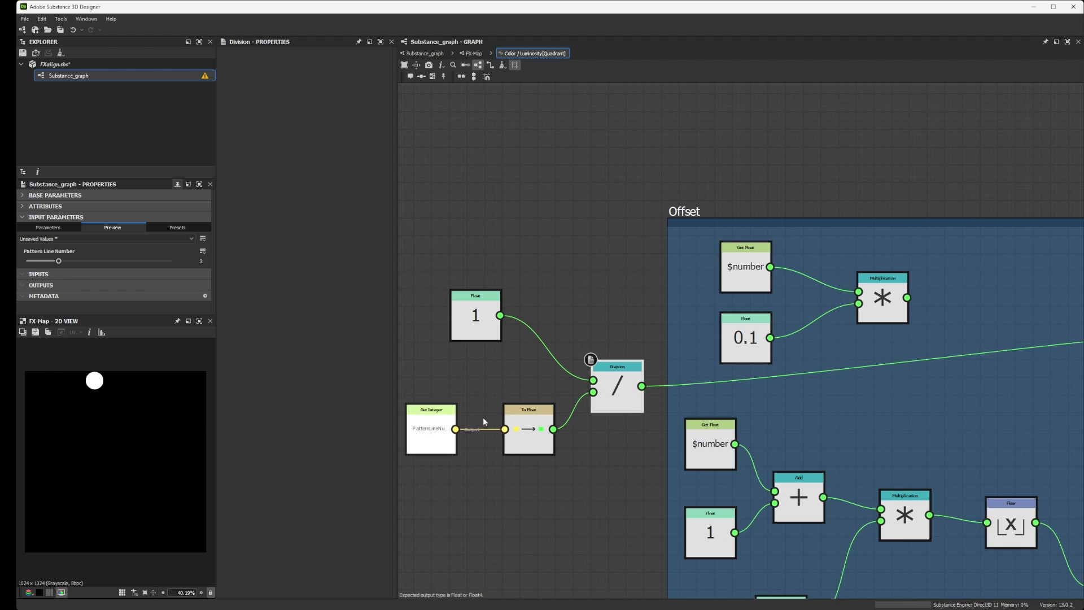
# Step: Delete the link from the lower branch's last Multiplication node to the Vector Float2 node
pyautogui.scroll(-3, 618, 418)
pyautogui.moveTo(896, 435); pyautogui.dragTo(772, 390, button='middle')
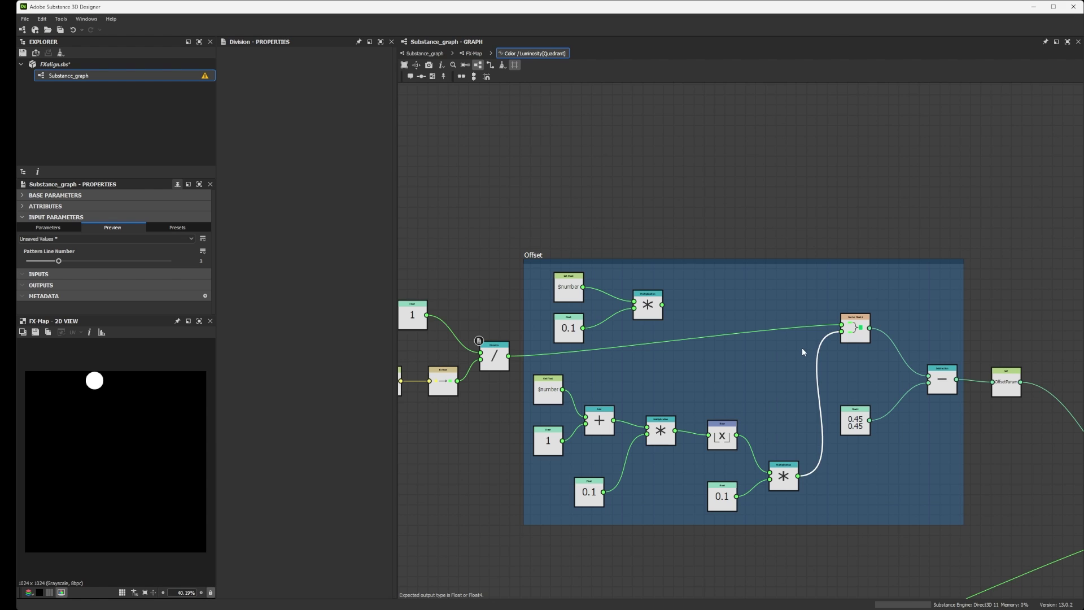
pyautogui.press('Delete')
# Step: Tidy the 1 Float, Get Integer, To Float and Division nodes as a group in front of the Offset frame
pyautogui.moveTo(482, 317); pyautogui.dragTo(544, 392, button='middle')
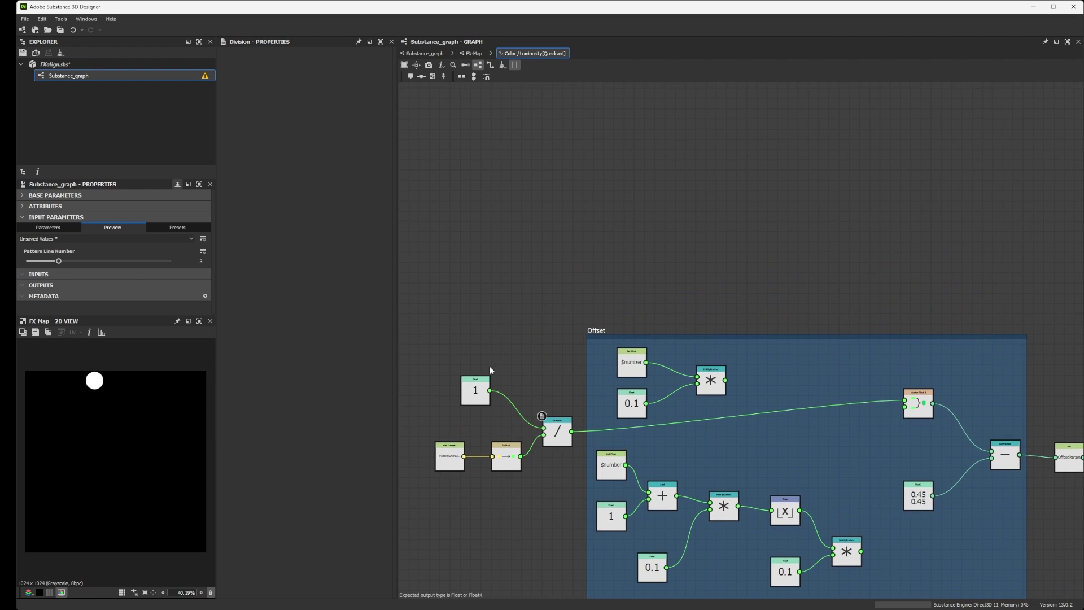
pyautogui.scroll(4, 471, 395)
pyautogui.moveTo(436, 494); pyautogui.dragTo(471, 389, button='middle')
pyautogui.moveTo(558, 397); pyautogui.dragTo(540, 397)
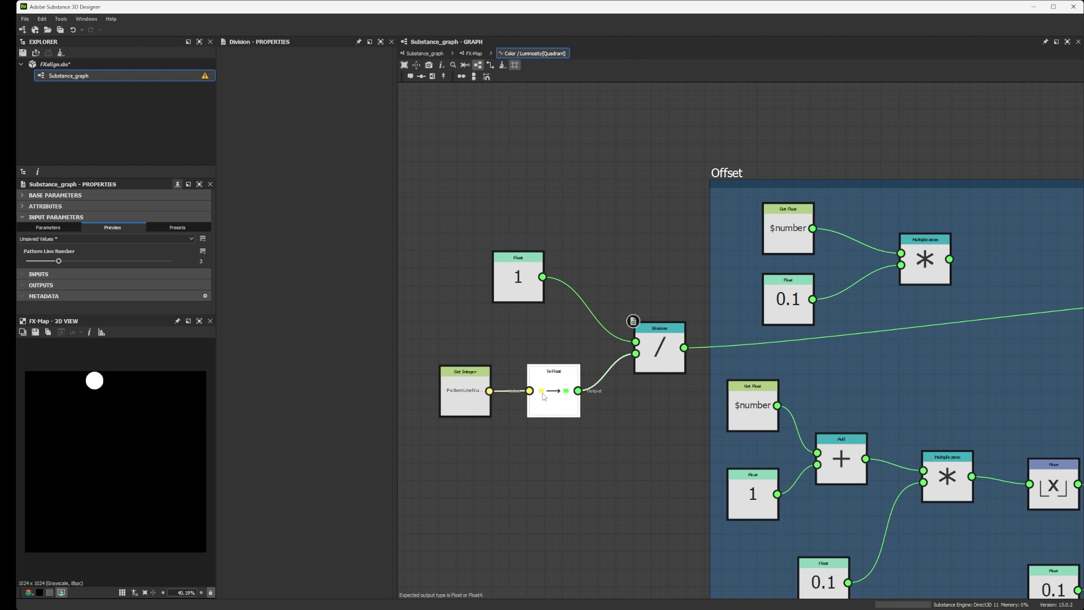
pyautogui.click(467, 400)
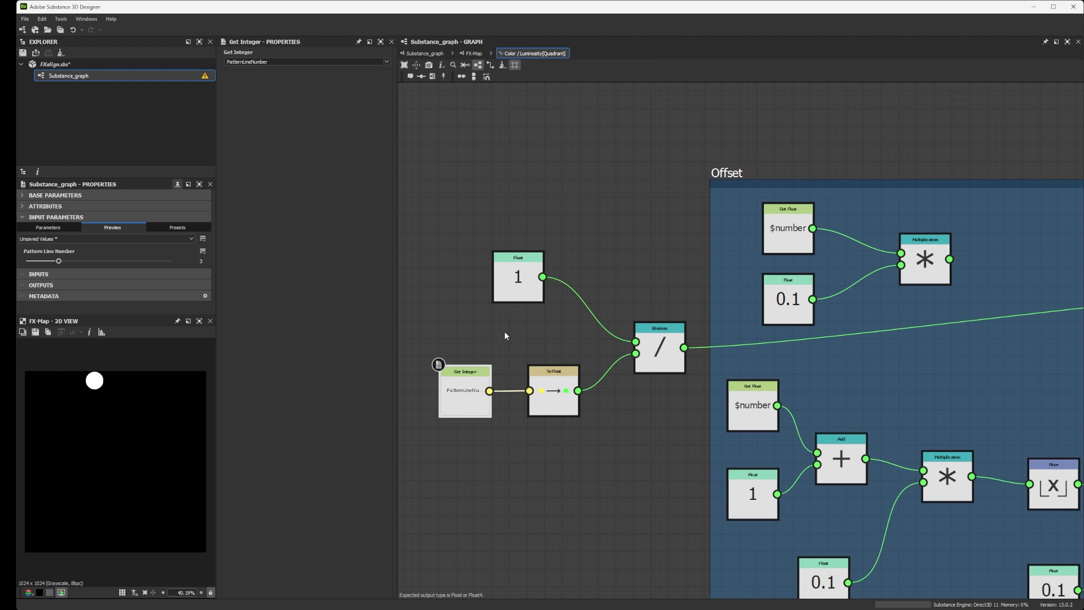
pyautogui.moveTo(512, 361); pyautogui.dragTo(563, 376, button='middle')
pyautogui.moveTo(459, 285); pyautogui.dragTo(706, 452)
pyautogui.moveTo(734, 338); pyautogui.dragTo(729, 354)
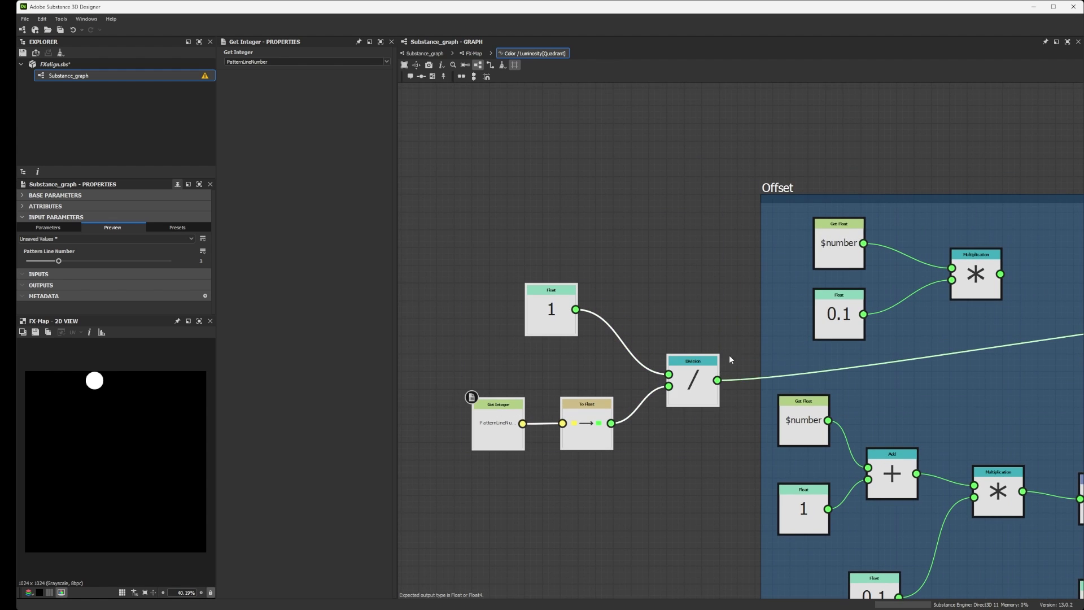
pyautogui.click(844, 243)
pyautogui.moveTo(792, 314); pyautogui.dragTo(677, 322, button='middle')
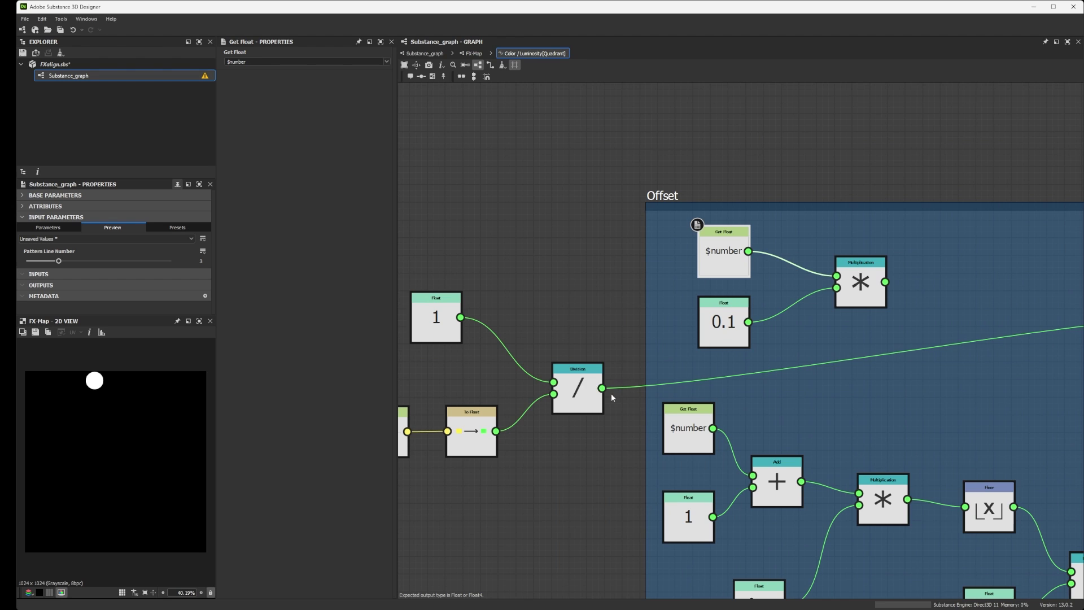
# Step: Connect the Division output to the upper Multiplication's second input and that Multiplication's output to the Vector Float2's first input
pyautogui.moveTo(602, 387); pyautogui.dragTo(837, 288)
pyautogui.moveTo(899, 287); pyautogui.dragTo(780, 293, button='middle')
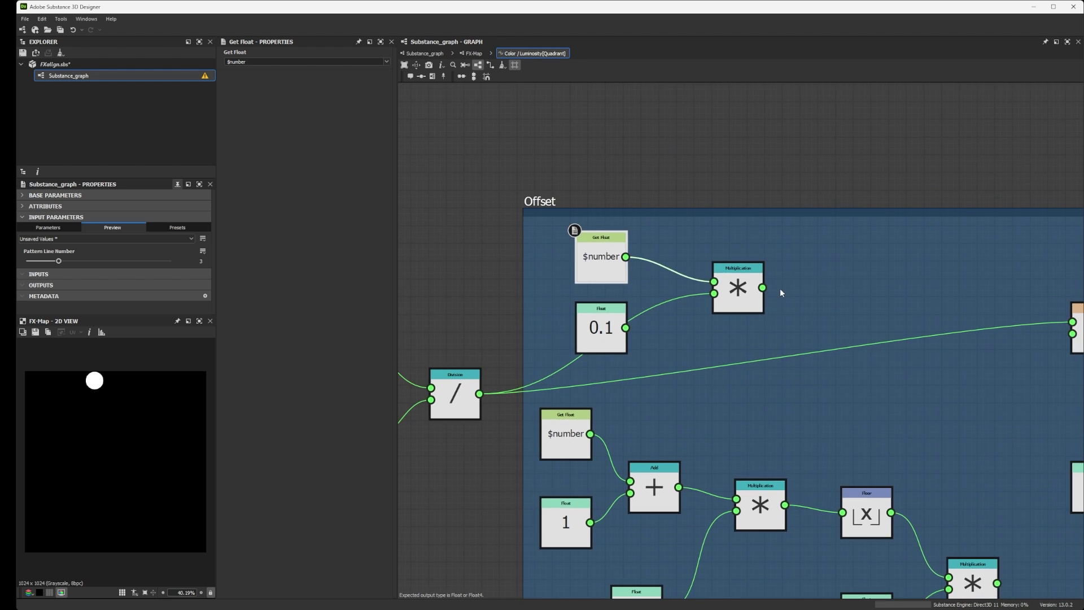
pyautogui.scroll(-3, 780, 292)
pyautogui.moveTo(770, 288); pyautogui.dragTo(949, 308)
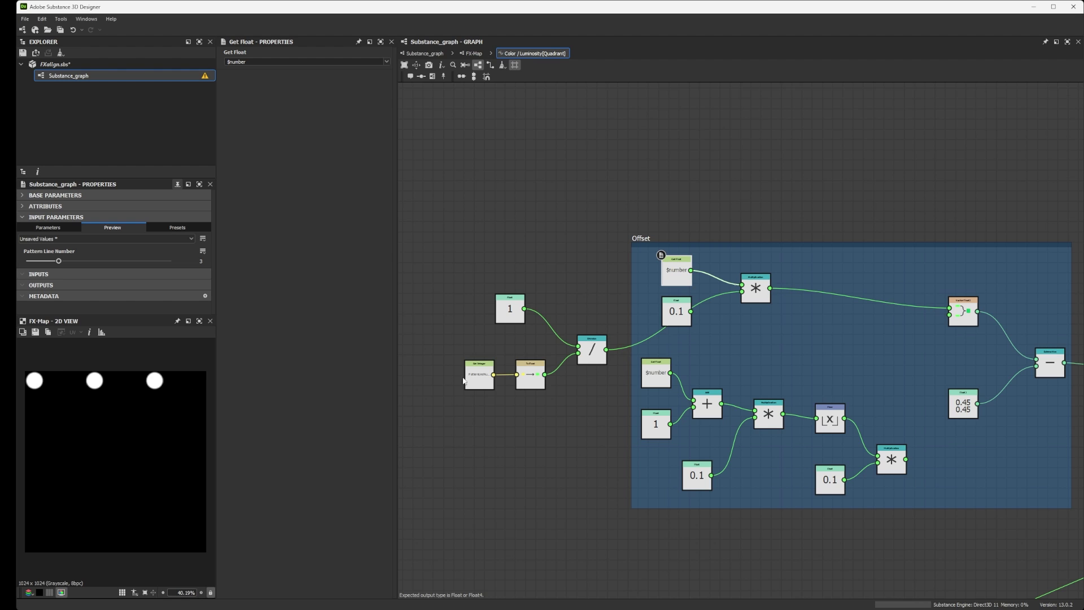
# Step: Connect the Vector Float2 output directly to the OffsetParam Set node, bypassing the Subtraction, and fit the pattern in the 2D view
pyautogui.moveTo(768, 413); pyautogui.dragTo(594, 402, button='middle')
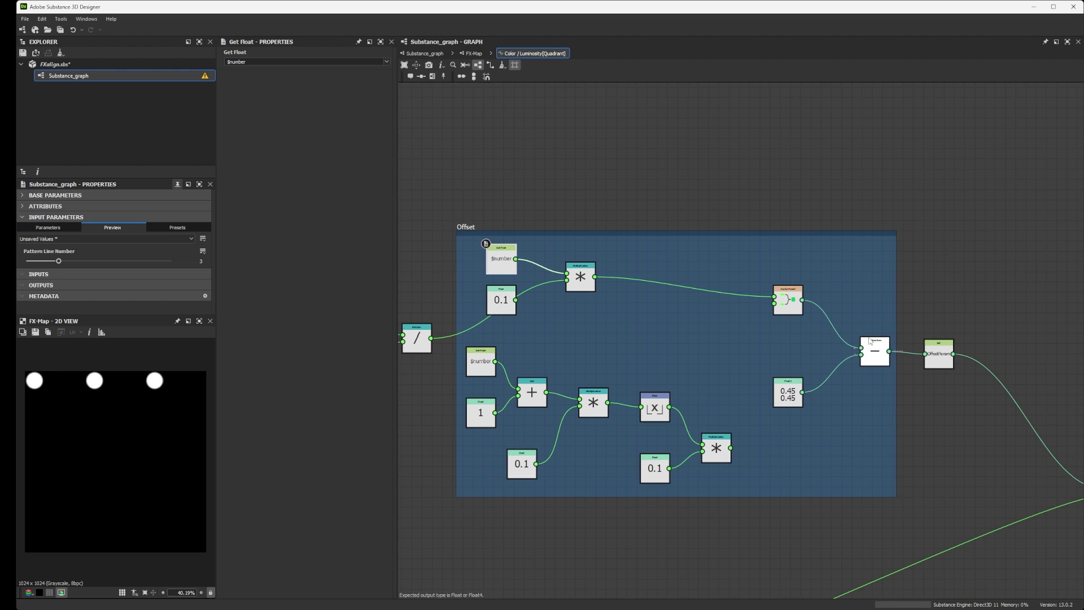
pyautogui.moveTo(802, 300); pyautogui.dragTo(937, 343)
pyautogui.press('f')
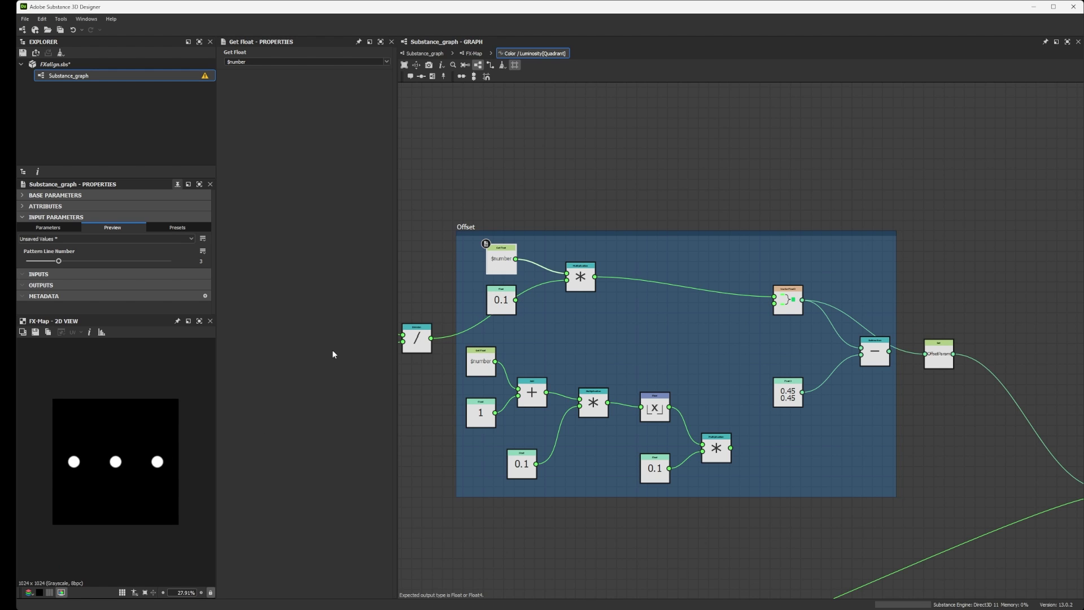
# Step: Delete the 0.1 Float node below the upper $number Get Float in the Offset frame
pyautogui.moveTo(477, 267); pyautogui.dragTo(605, 295, button='middle')
pyautogui.scroll(5, 612, 287)
pyautogui.scroll(-3, 612, 287)
pyautogui.click(634, 362)
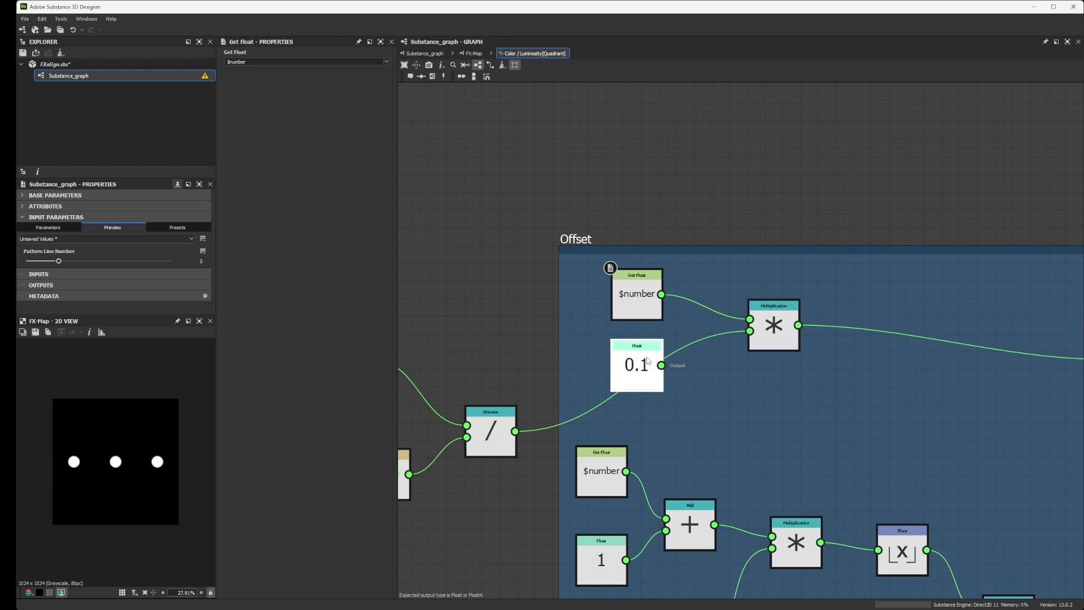
pyautogui.press('Delete')
pyautogui.moveTo(598, 338); pyautogui.dragTo(744, 260, button='middle')
pyautogui.scroll(-1, 743, 259)
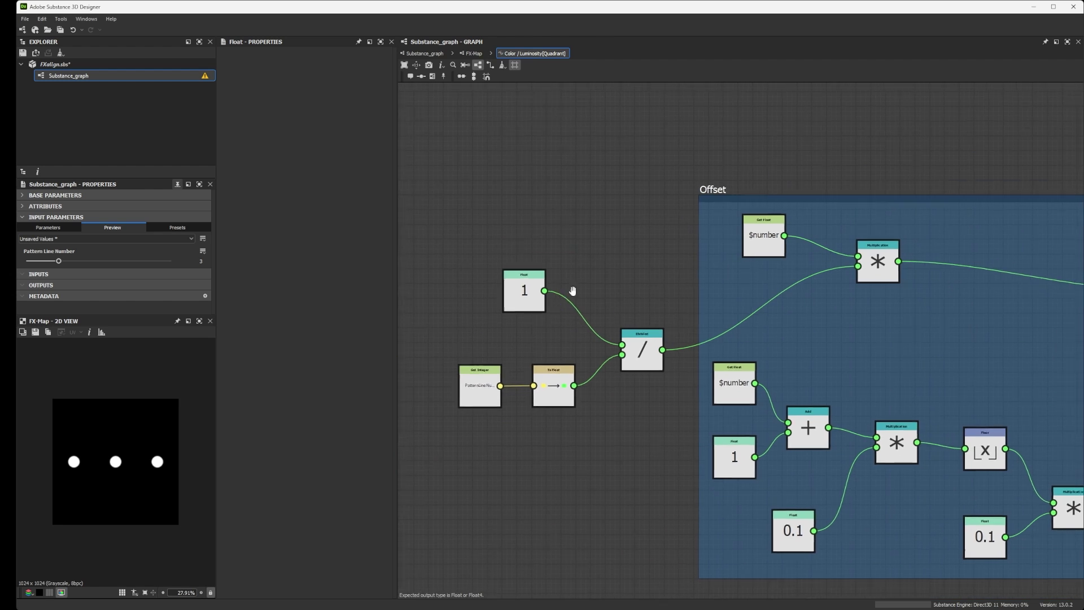
# Step: Align the 1 Float node directly above the To Float node in front of the Division node
pyautogui.scroll(2, 574, 288)
pyautogui.moveTo(593, 291); pyautogui.dragTo(618, 281)
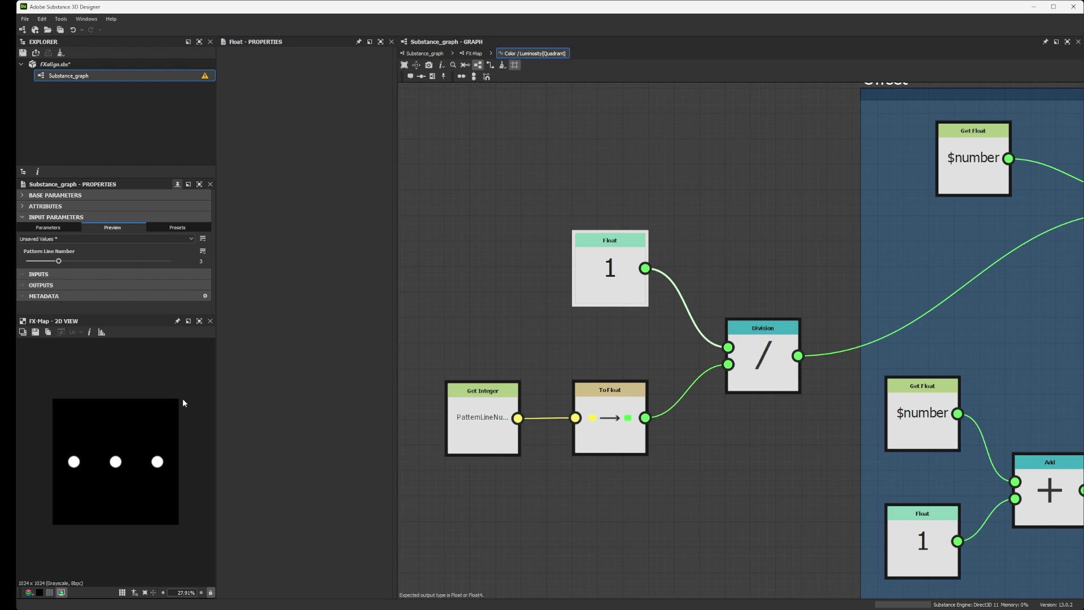
pyautogui.click(469, 420)
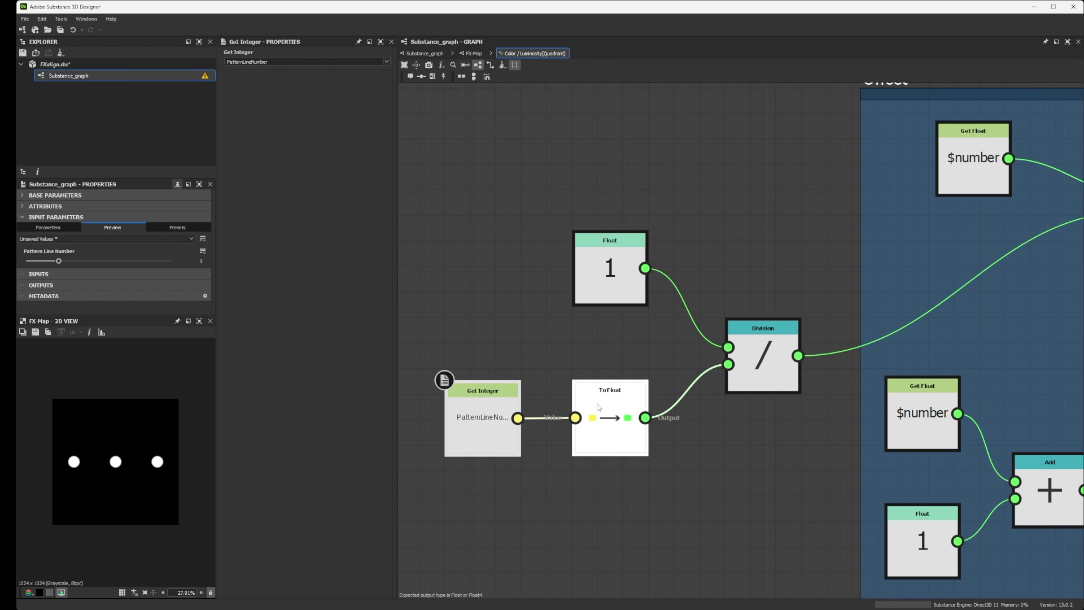
pyautogui.scroll(-3, 524, 405)
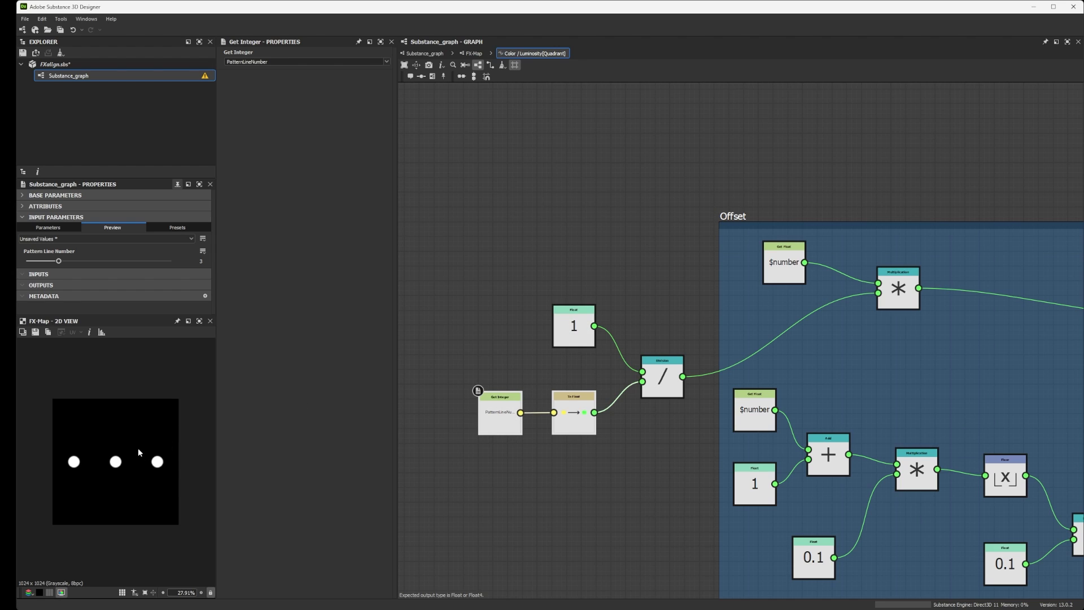
# Step: Set the Pattern Line Number preview value to 2 and move the Division node group closer to the Offset frame
pyautogui.moveTo(60, 261); pyautogui.dragTo(50, 263)
pyautogui.press('space')
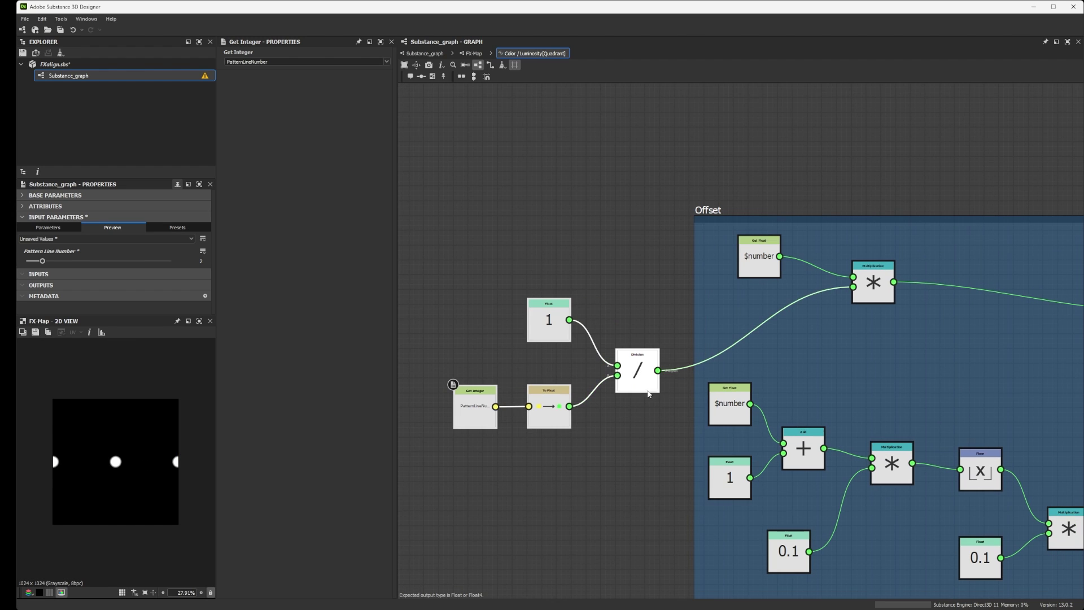
pyautogui.moveTo(639, 382); pyautogui.dragTo(669, 360)
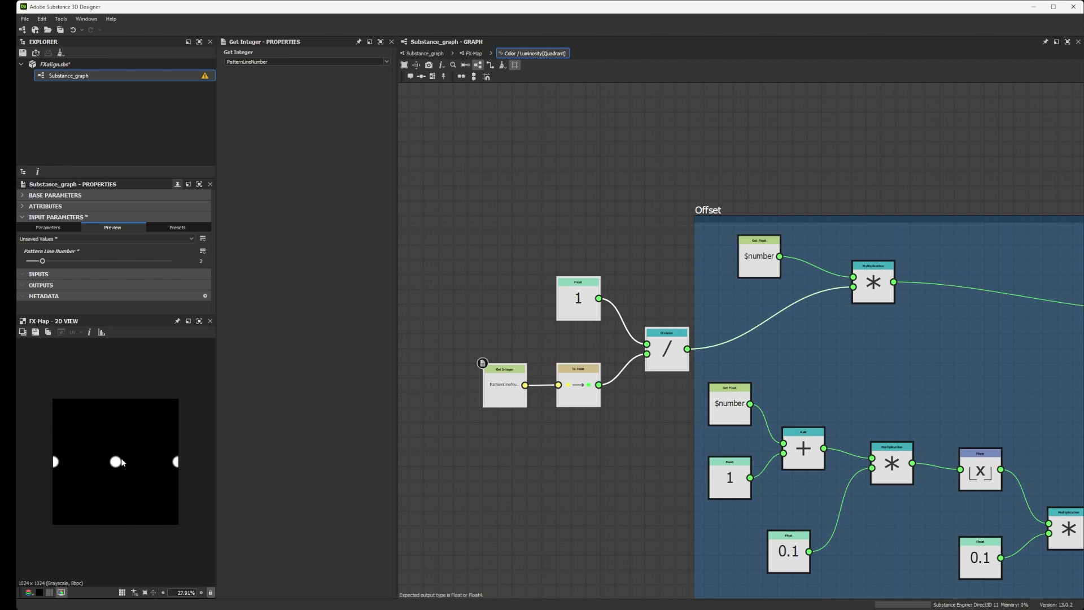
pyautogui.scroll(1, 116, 468)
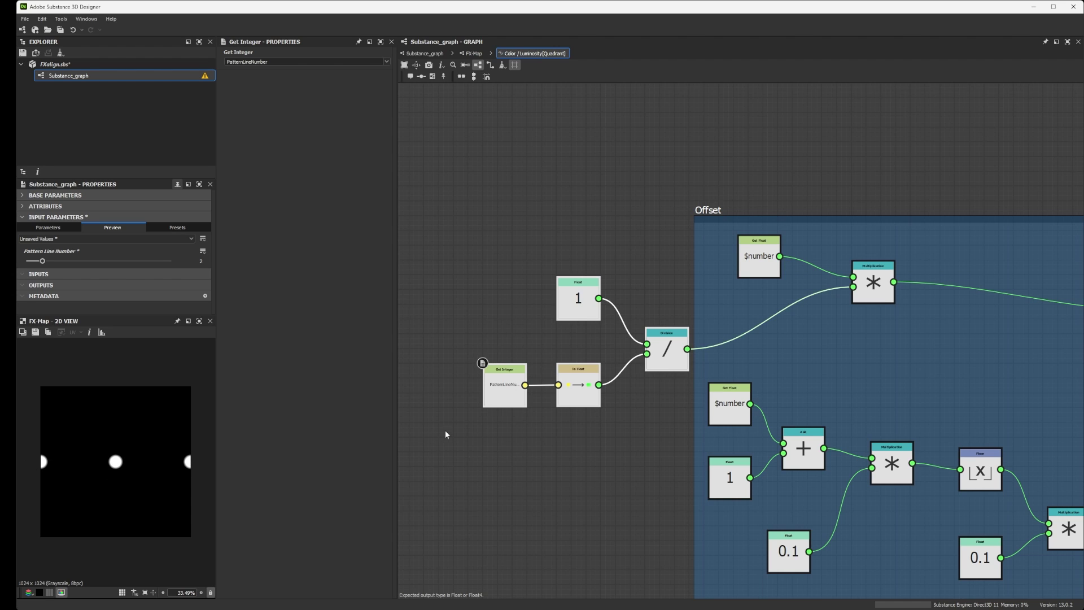
# Step: Examine the Offset node network alongside the 2D preview of the pattern at a Pattern Line Number of 2
pyautogui.moveTo(43, 260)
pyautogui.mouseDown()
pyautogui.moveTo(135, 267)
pyautogui.moveTo(54, 269)
pyautogui.mouseUp()
pyautogui.moveTo(637, 421); pyautogui.dragTo(568, 334, button='middle')
pyautogui.scroll(-3, 568, 334)
pyautogui.moveTo(726, 405); pyautogui.dragTo(683, 374, button='middle')
pyautogui.scroll(3, 675, 388)
pyautogui.scroll(-4, 675, 387)
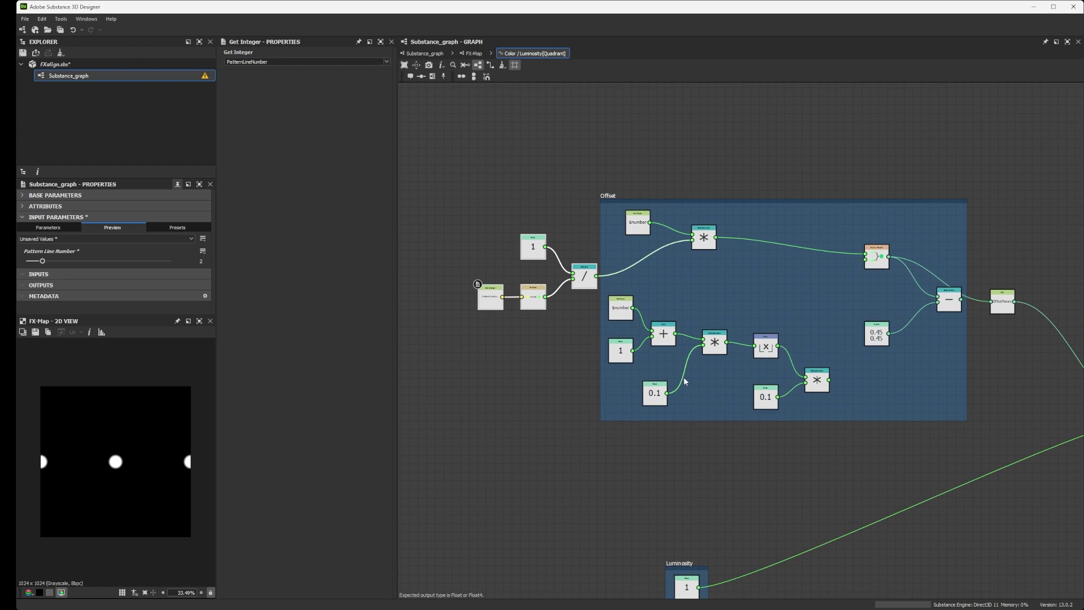
pyautogui.scroll(3, 683, 375)
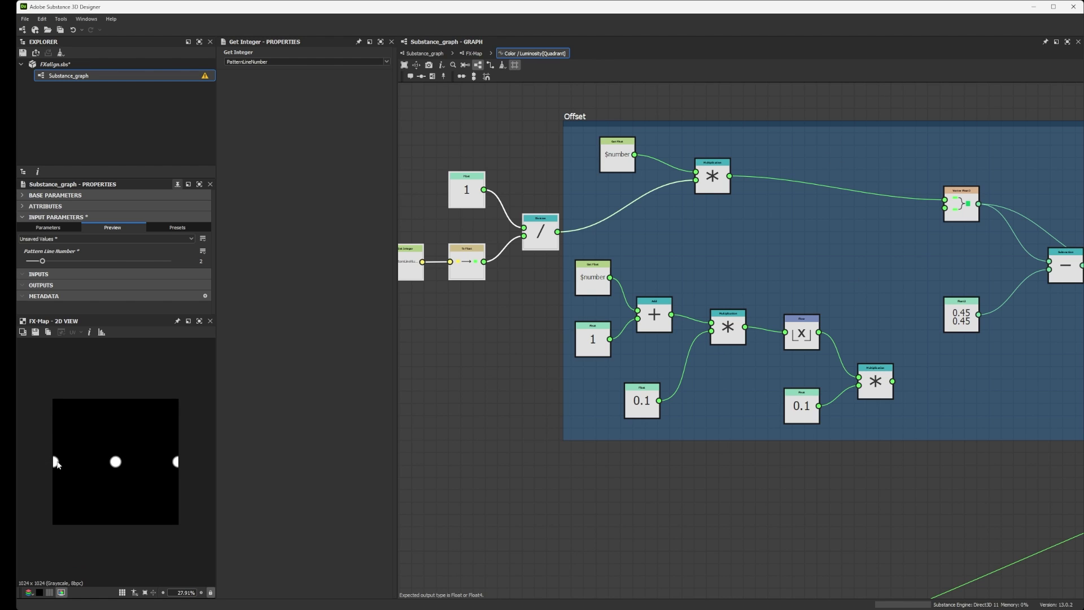
pyautogui.scroll(-1, 96, 462)
pyautogui.press('f')
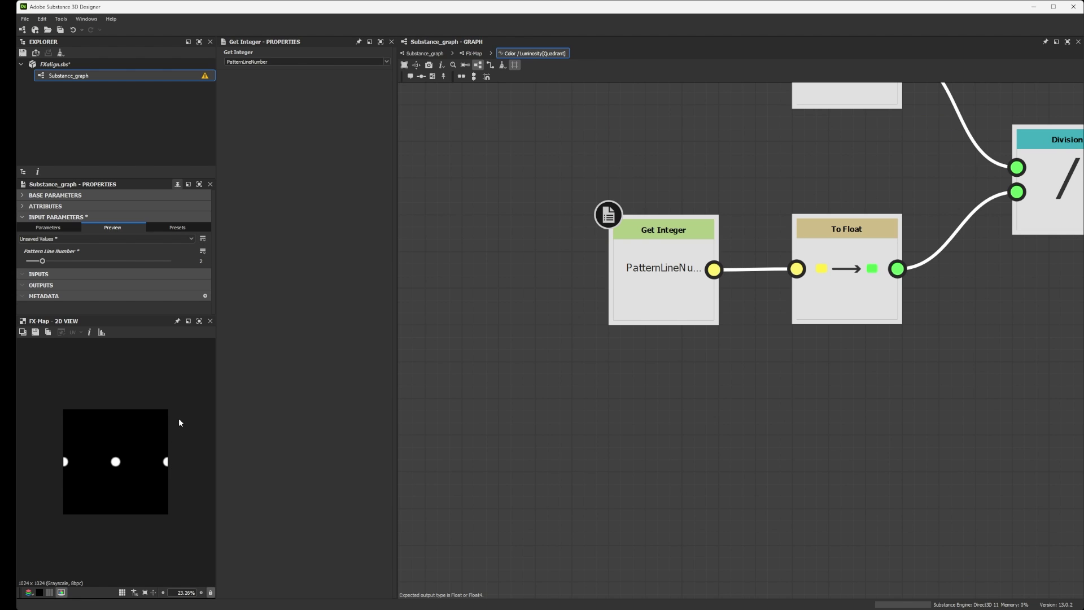
pyautogui.scroll(-2, 608, 344)
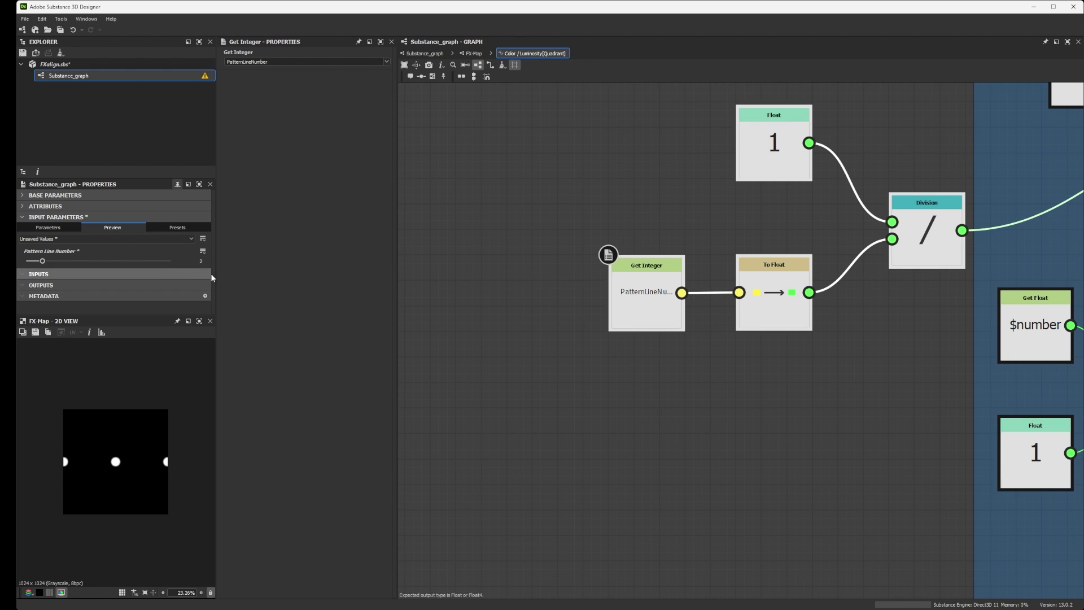
pyautogui.scroll(-1, 673, 378)
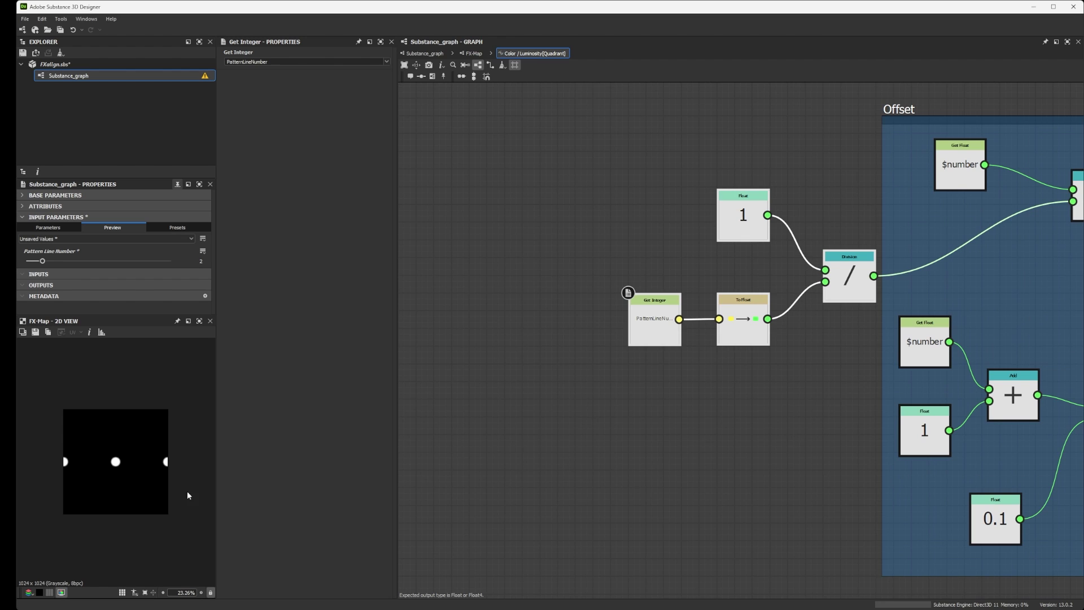
pyautogui.scroll(-4, 680, 387)
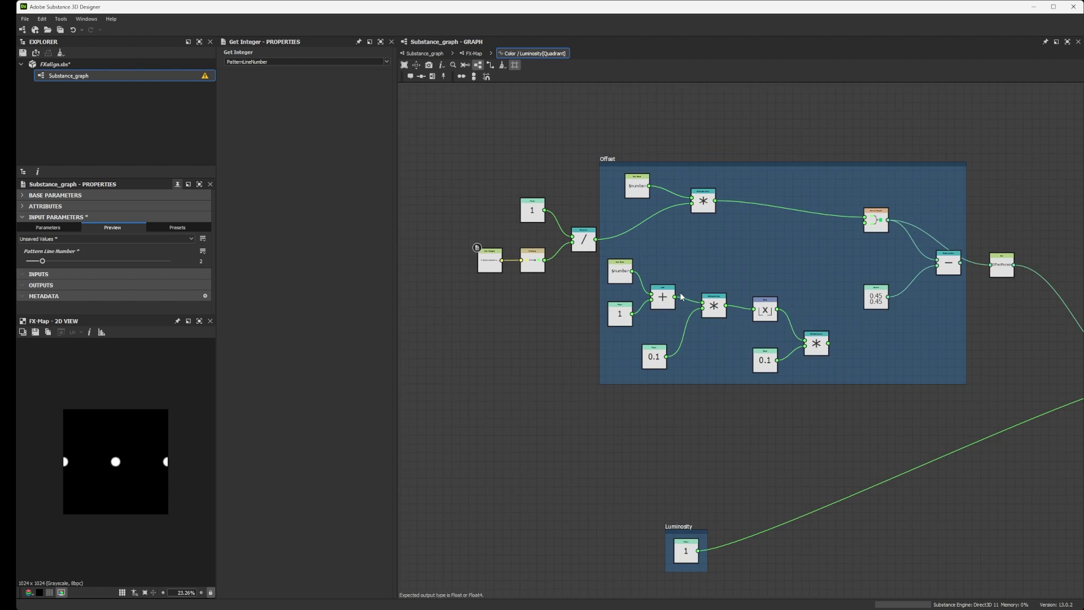
# Step: Delete the disconnected lower branch, the Subtraction node and the 0.45 Float2 node from the Offset frame
pyautogui.scroll(2, 679, 292)
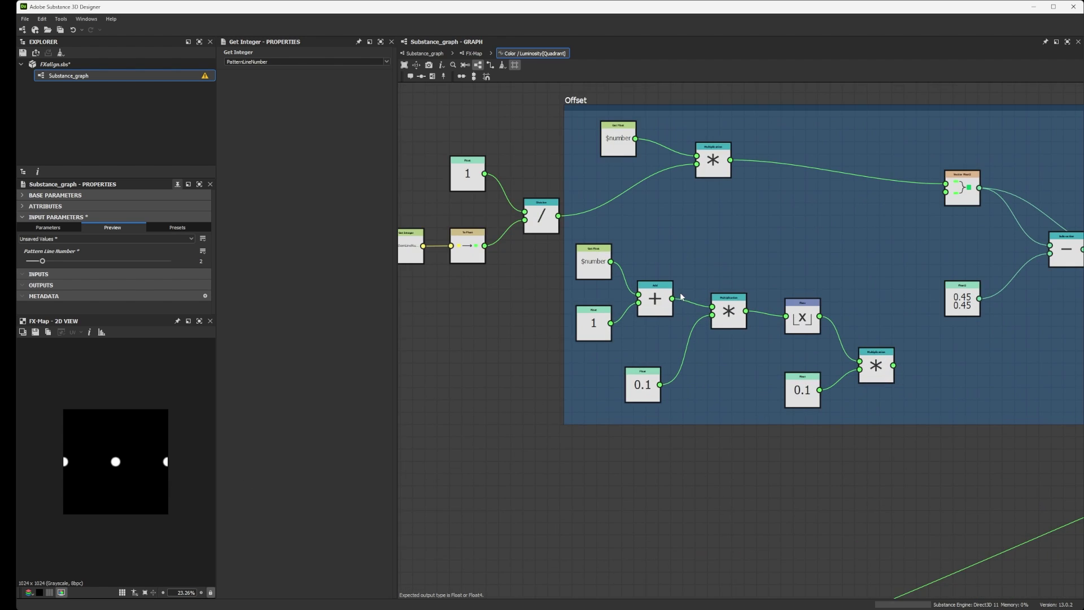
pyautogui.click(874, 363)
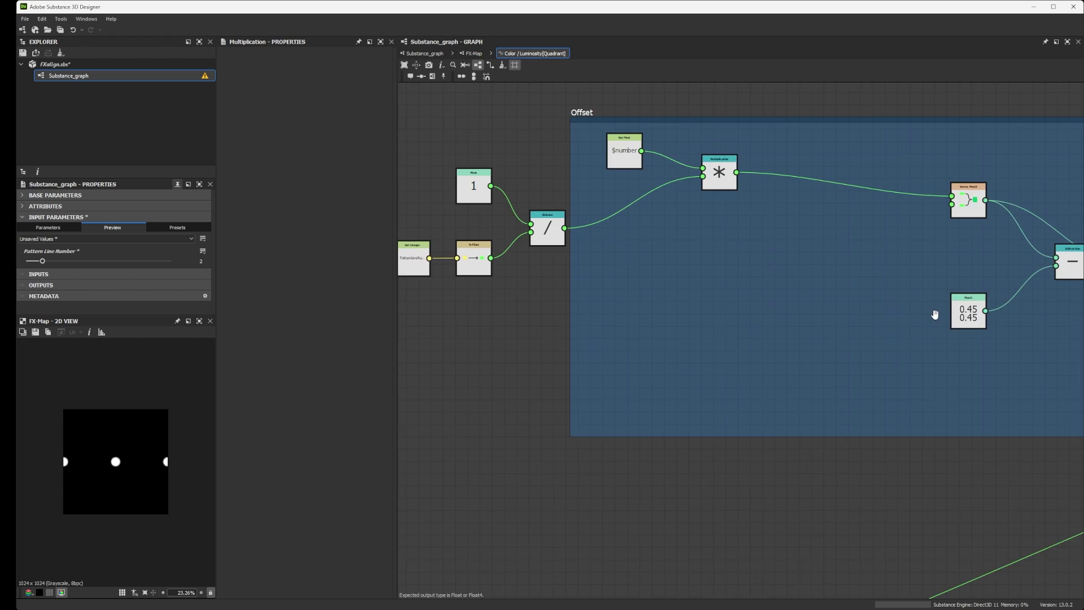
pyautogui.moveTo(935, 315); pyautogui.dragTo(680, 310, button='middle')
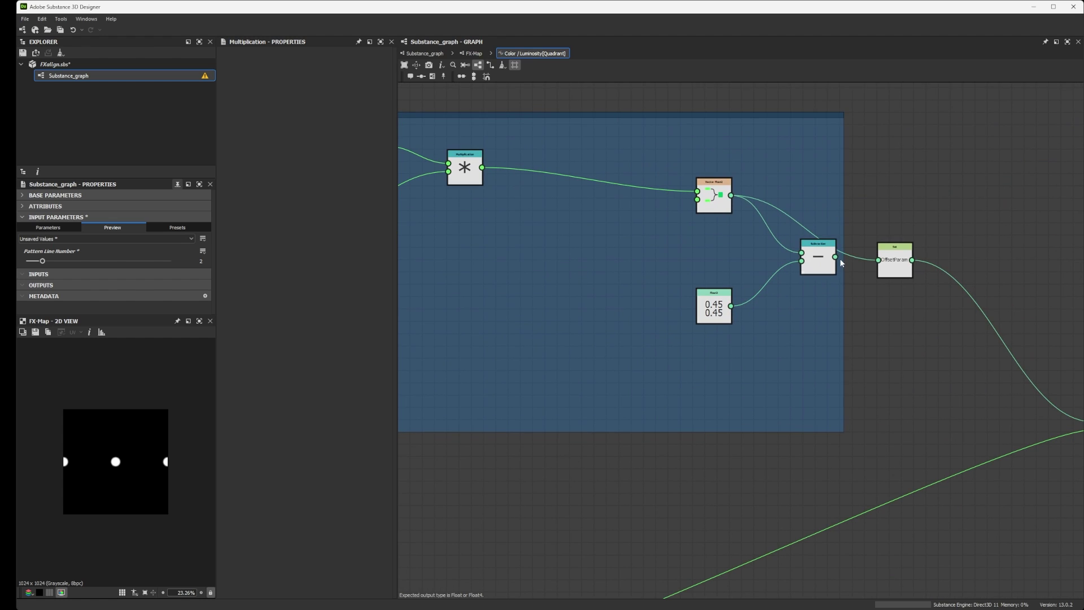
pyautogui.click(812, 259)
pyautogui.moveTo(811, 259); pyautogui.dragTo(779, 302)
pyautogui.press('Delete')
pyautogui.click(715, 304)
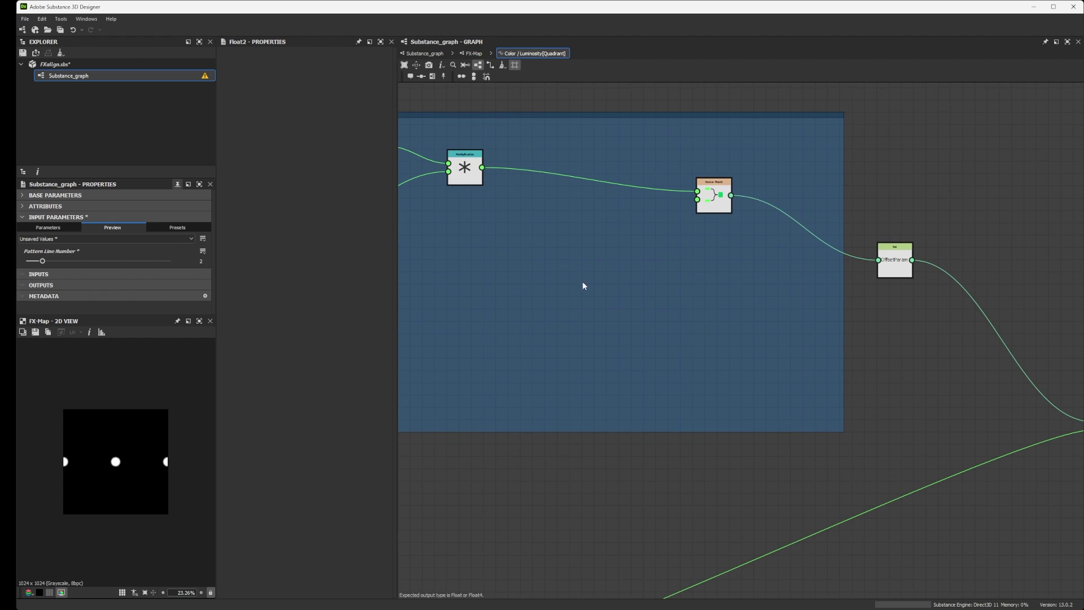
# Step: Set the Pattern Line Number preview value to 3 to check the spacing without the subtraction
pyautogui.moveTo(581, 281); pyautogui.dragTo(818, 290, button='middle')
pyautogui.scroll(-2, 817, 290)
pyautogui.scroll(4, 697, 284)
pyautogui.moveTo(673, 300); pyautogui.dragTo(549, 295, button='middle')
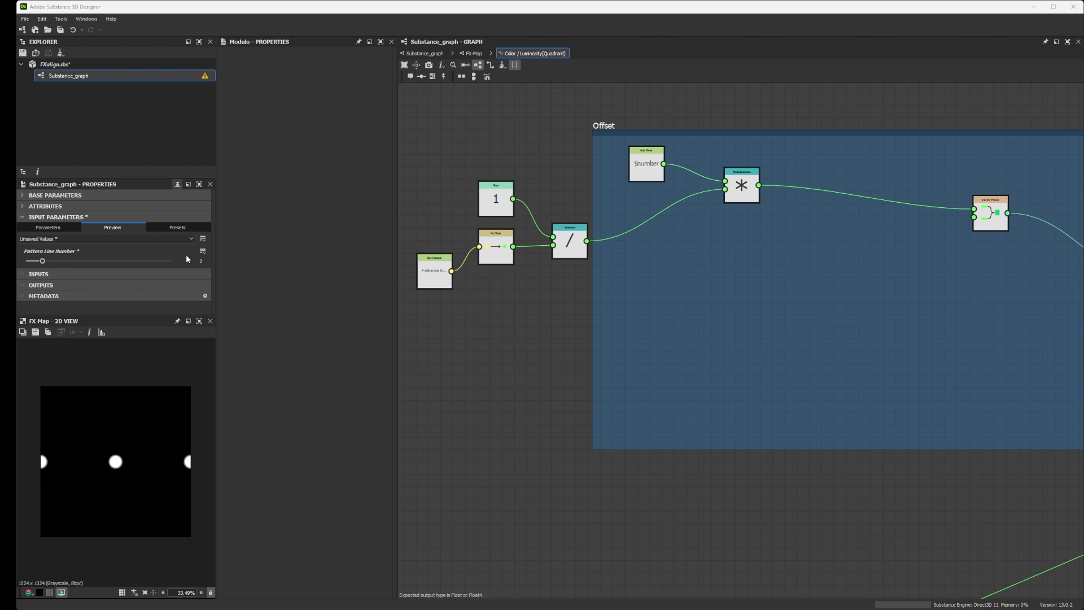
pyautogui.moveTo(45, 263); pyautogui.dragTo(61, 262)
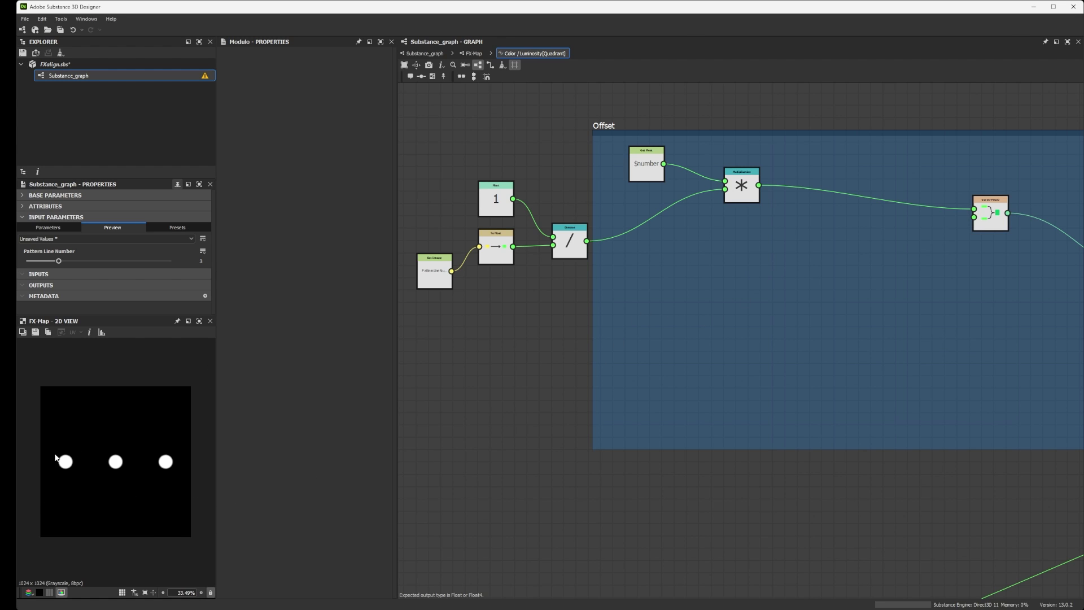
# Step: Add a Modulo node in the Offset frame and connect the PatternLineNumber Get Integer to its second input
pyautogui.press('space')
pyautogui.write('modu')
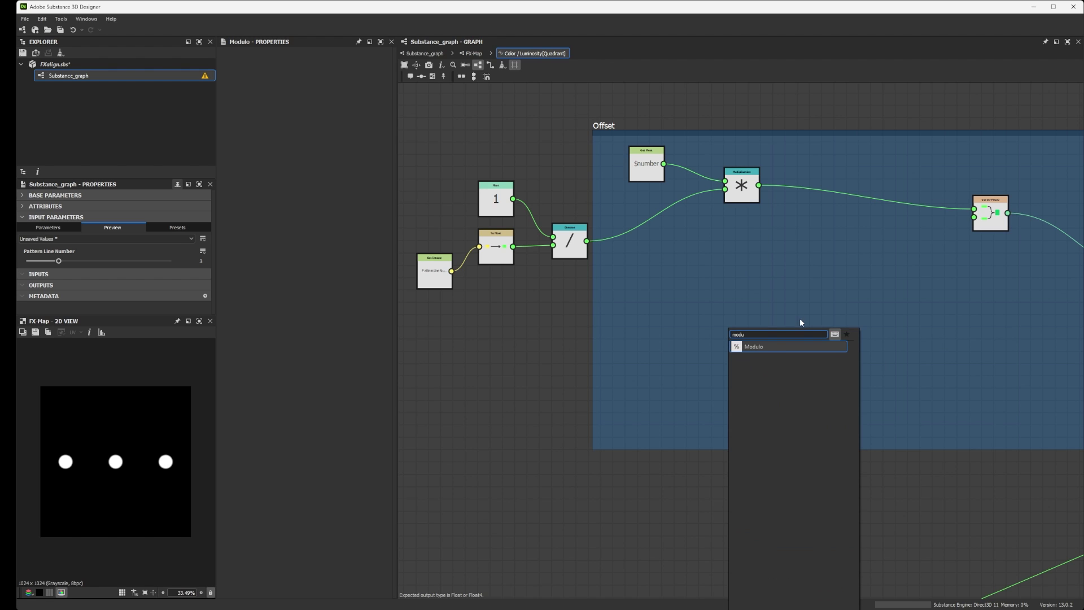
pyautogui.click(746, 347)
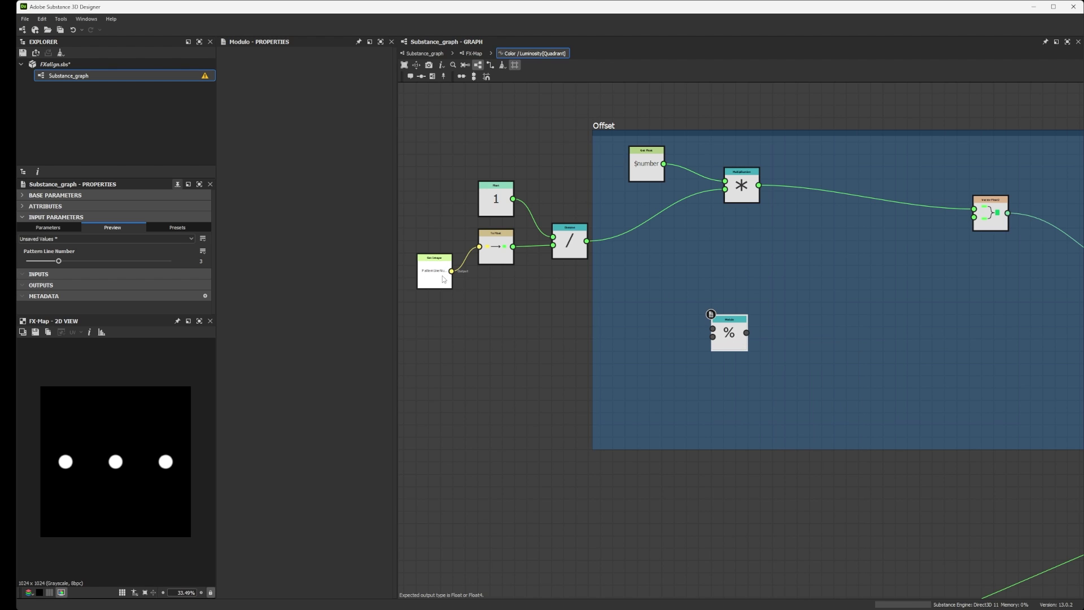
pyautogui.scroll(5, 443, 274)
pyautogui.scroll(-2, 443, 274)
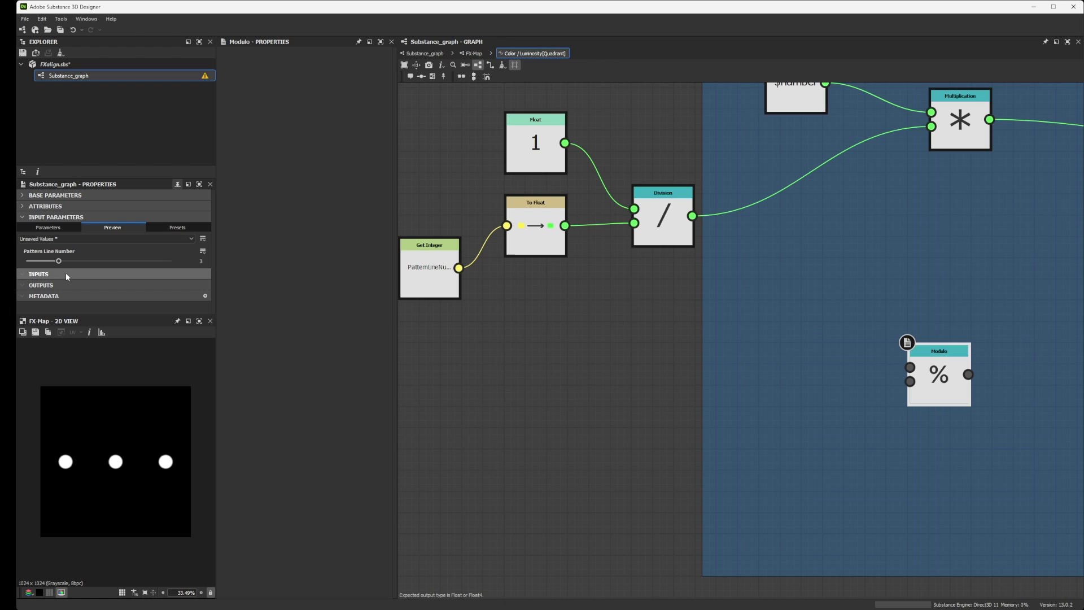
pyautogui.moveTo(459, 268); pyautogui.dragTo(885, 342)
pyautogui.scroll(-2, 885, 343)
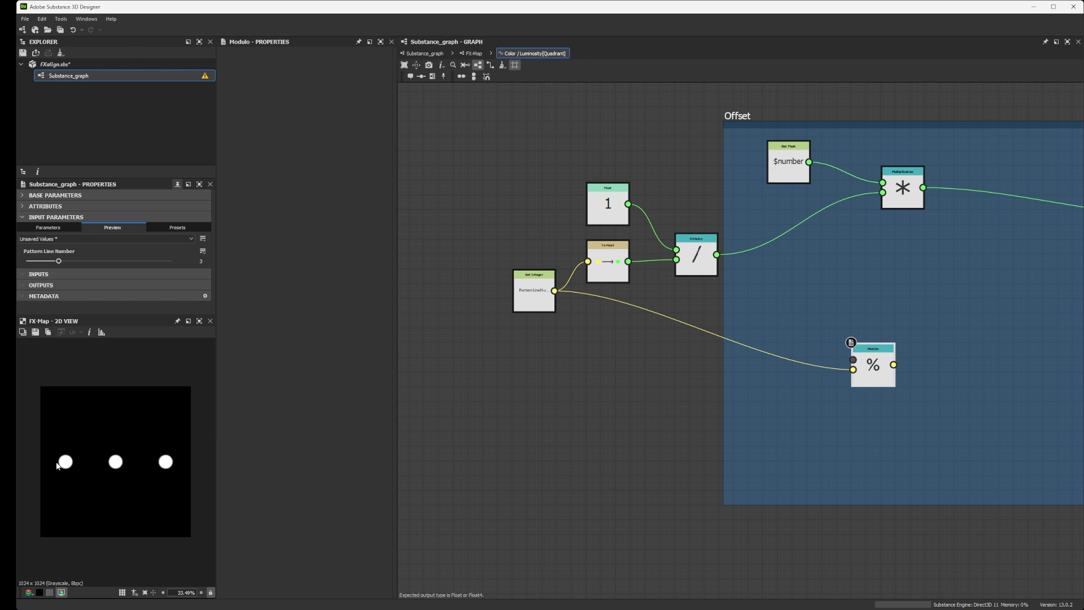
pyautogui.moveTo(765, 259); pyautogui.dragTo(533, 260, button='middle')
pyautogui.scroll(-2, 777, 289)
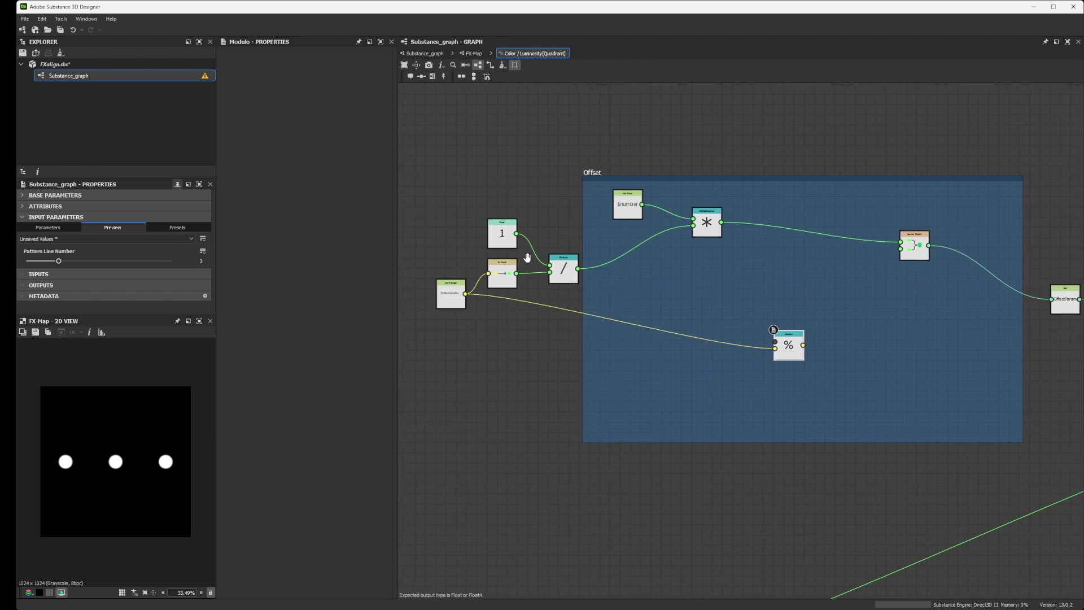
# Step: Add a Floor node fed by the Multiplication output and shift the Modulo node to make room beside it
pyautogui.click(715, 223)
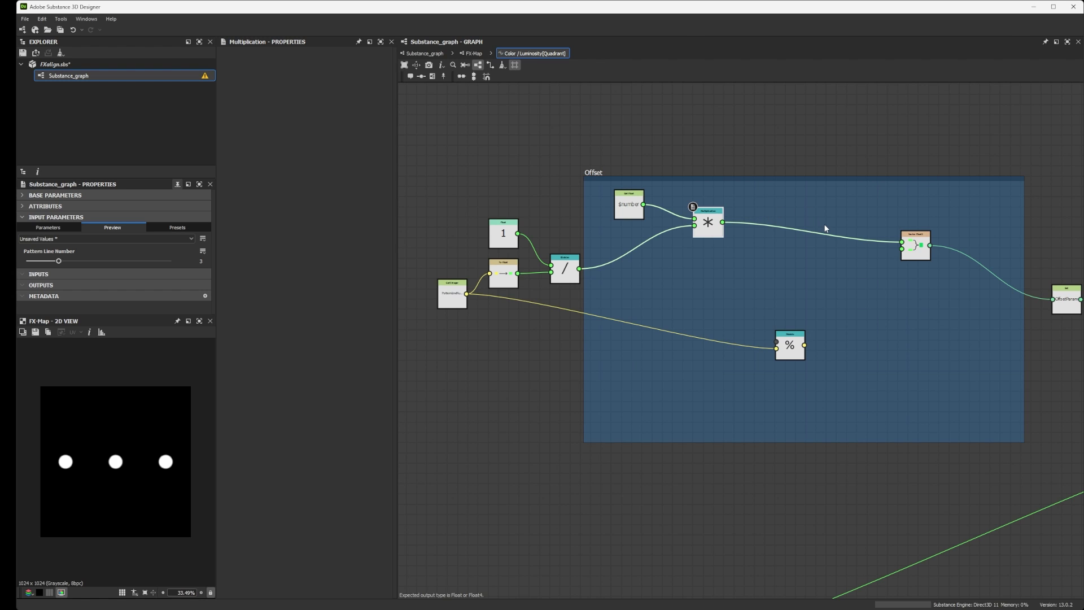
pyautogui.press('space')
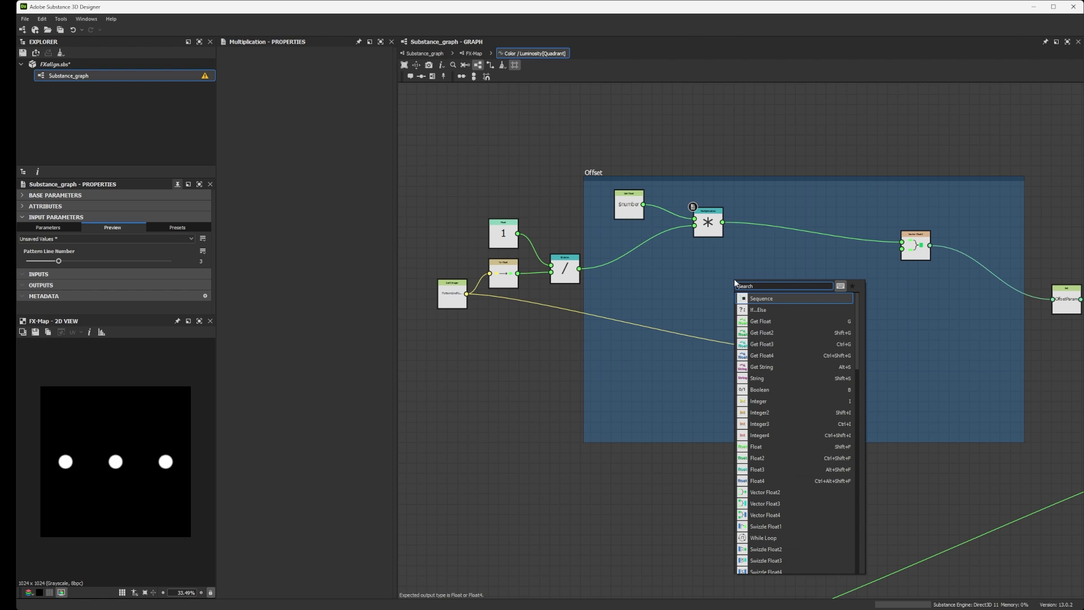
pyautogui.write('fl')
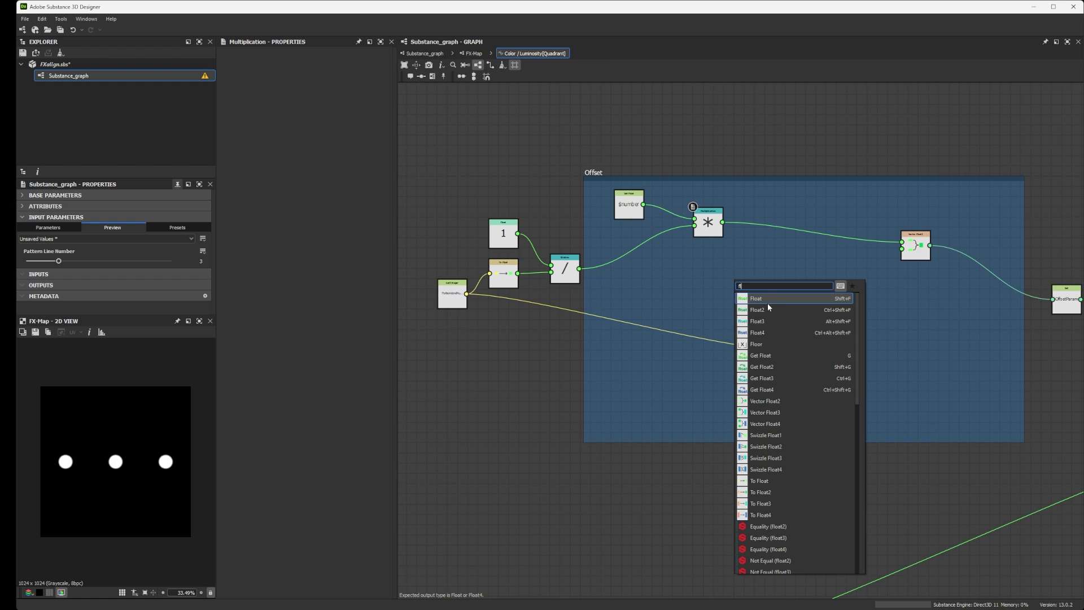
pyautogui.click(756, 344)
pyautogui.moveTo(723, 223); pyautogui.dragTo(748, 286)
pyautogui.moveTo(791, 341); pyautogui.dragTo(811, 335)
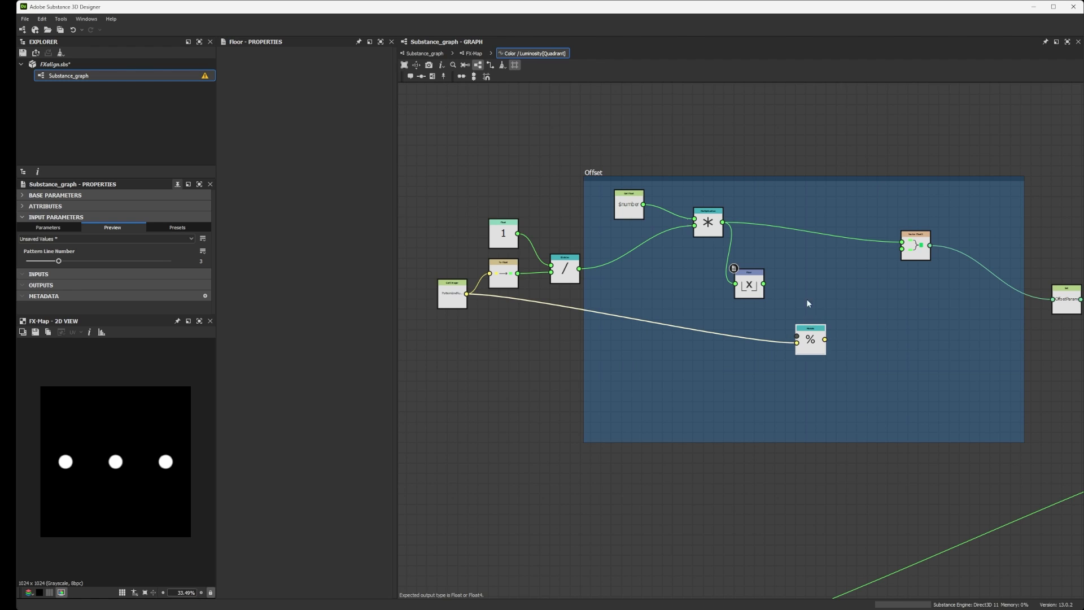
# Step: Connect the To Float output to the Modulo node's second input in place of the Get Integer link
pyautogui.moveTo(764, 284)
pyautogui.mouseDown()
pyautogui.moveTo(804, 332)
pyautogui.moveTo(771, 281)
pyautogui.mouseUp()
pyautogui.click(750, 286)
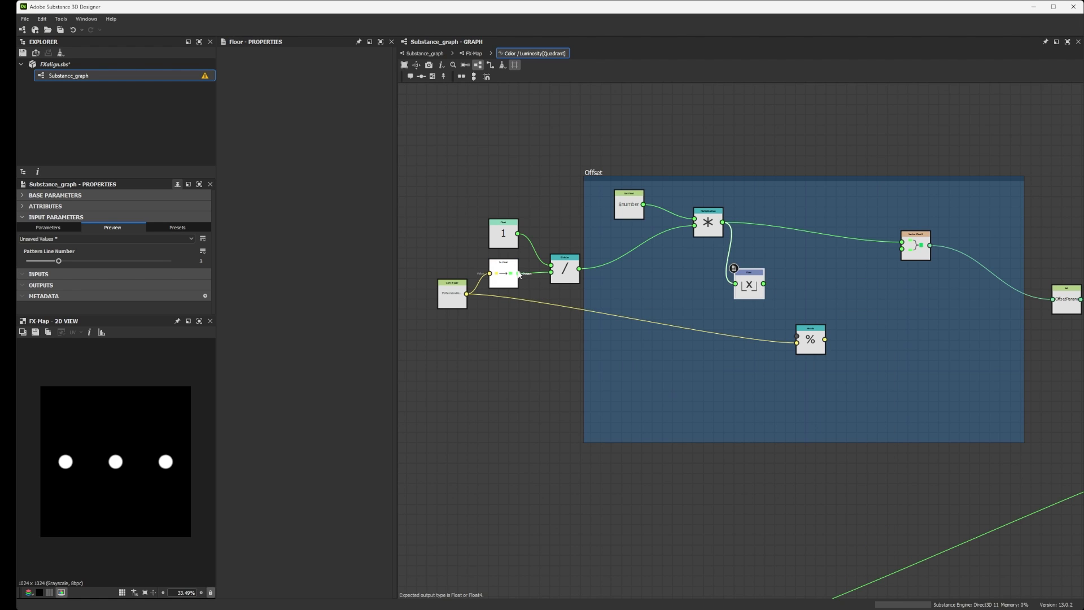
pyautogui.moveTo(517, 274); pyautogui.dragTo(798, 349)
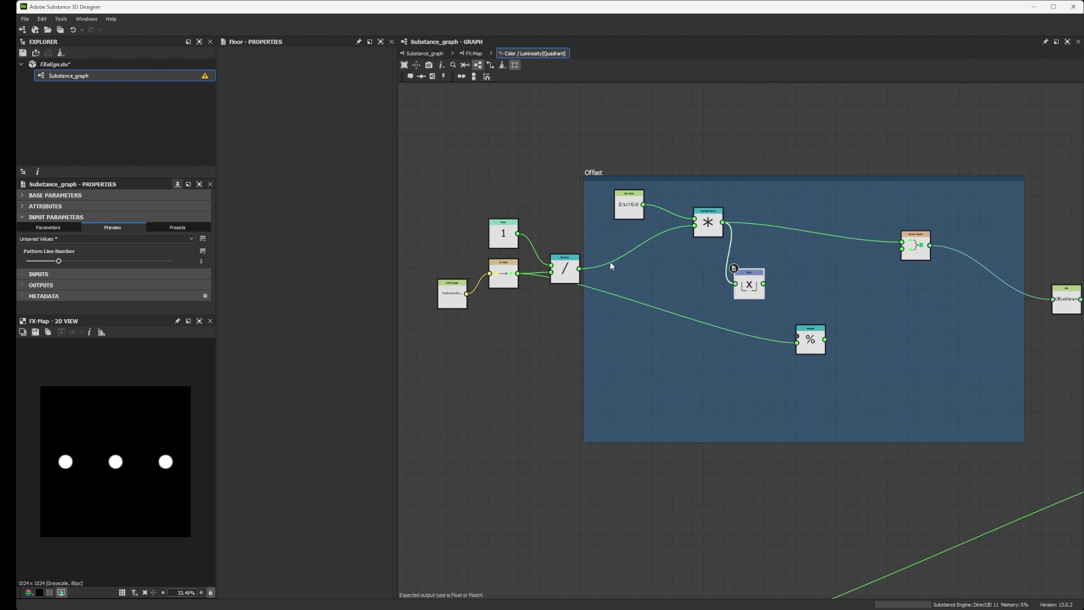
# Step: Connect the Floor output to the Modulo node's first input and line up the To Float node with the Get Integer node
pyautogui.moveTo(793, 320); pyautogui.dragTo(797, 340)
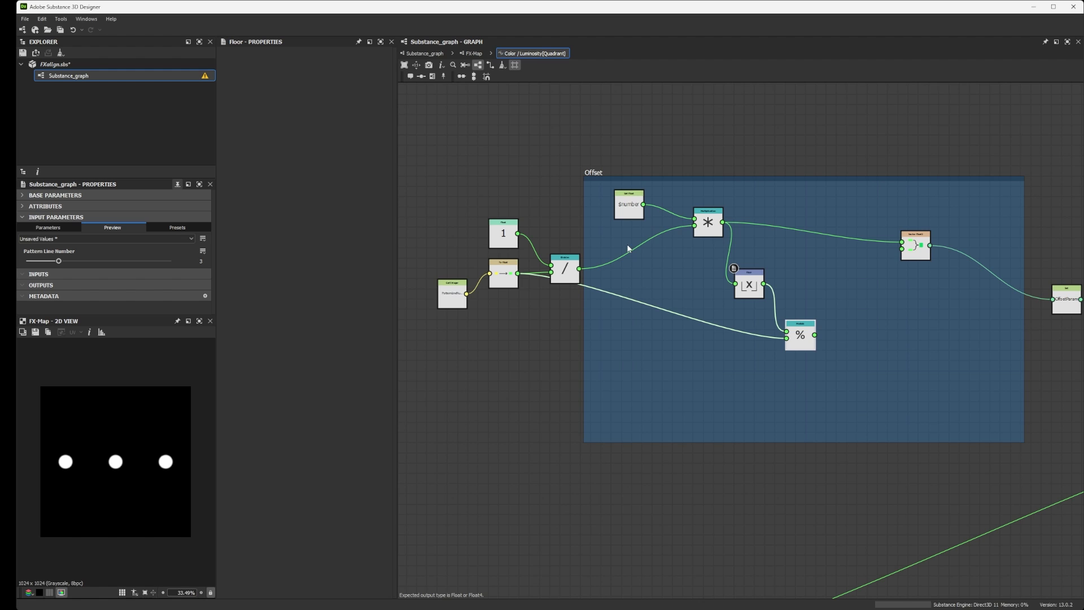
pyautogui.scroll(4, 441, 275)
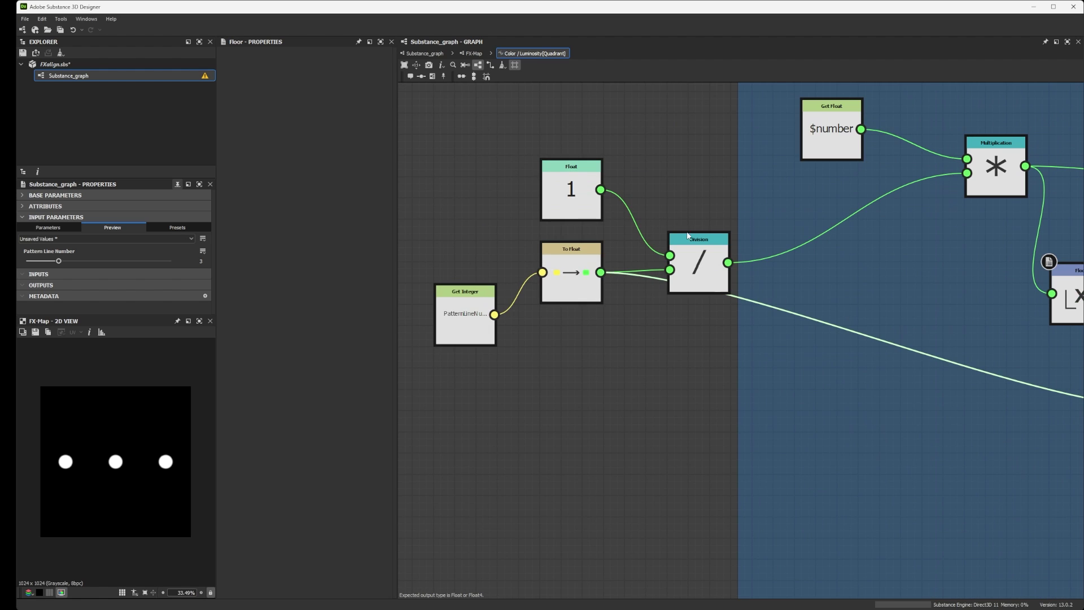
pyautogui.moveTo(570, 262); pyautogui.dragTo(570, 305)
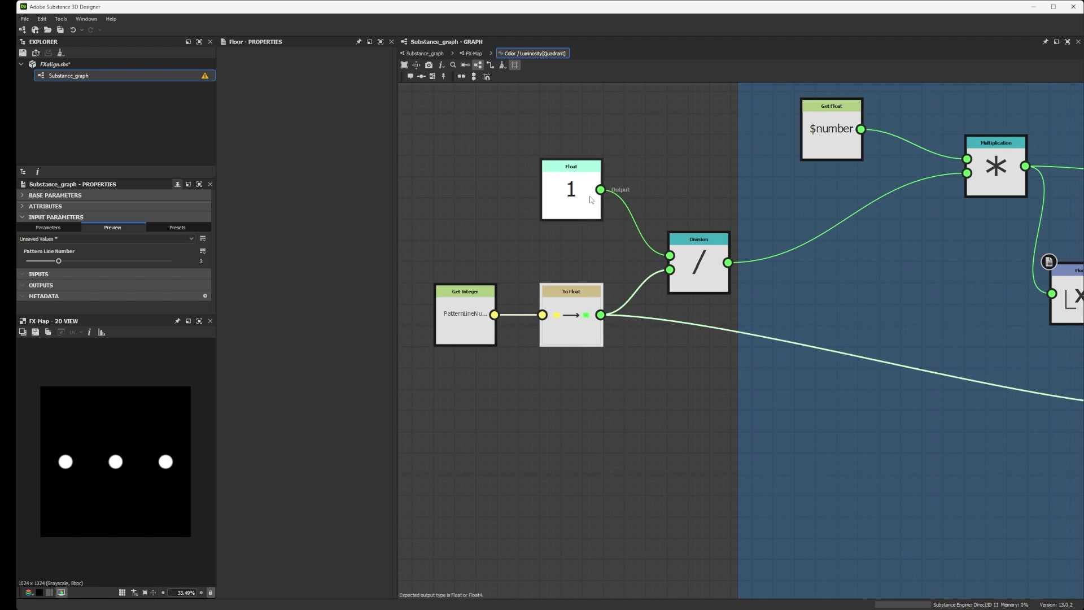
pyautogui.scroll(-4, 591, 200)
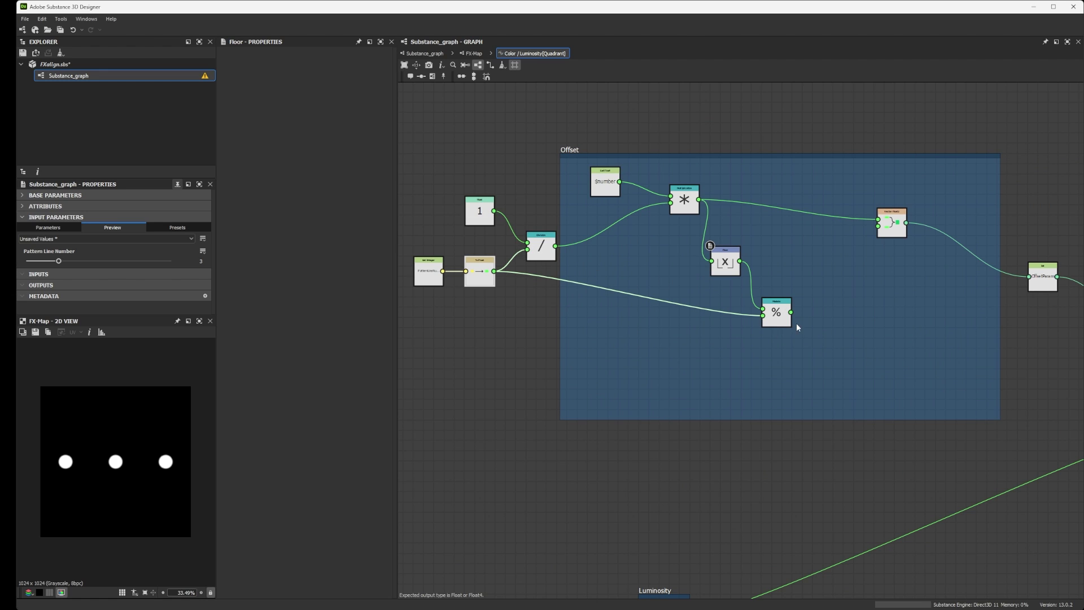
# Step: Multiply the Modulo output by the Division output with a new Multiplication node and feed it to Vector Float2's second input
pyautogui.moveTo(790, 312); pyautogui.dragTo(832, 301)
pyautogui.click(864, 478)
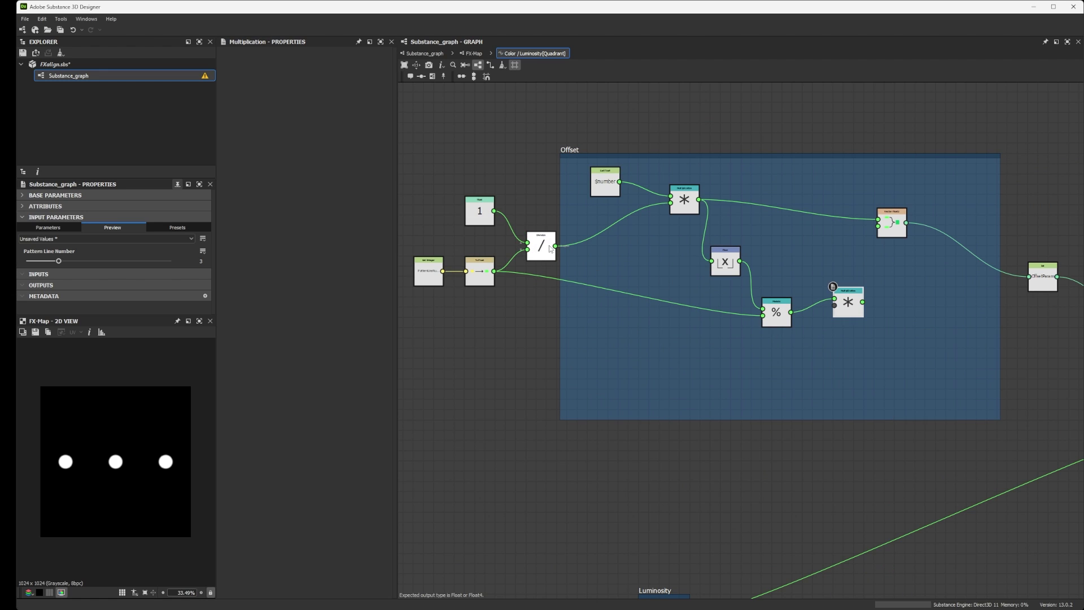
pyautogui.moveTo(556, 246); pyautogui.dragTo(832, 315)
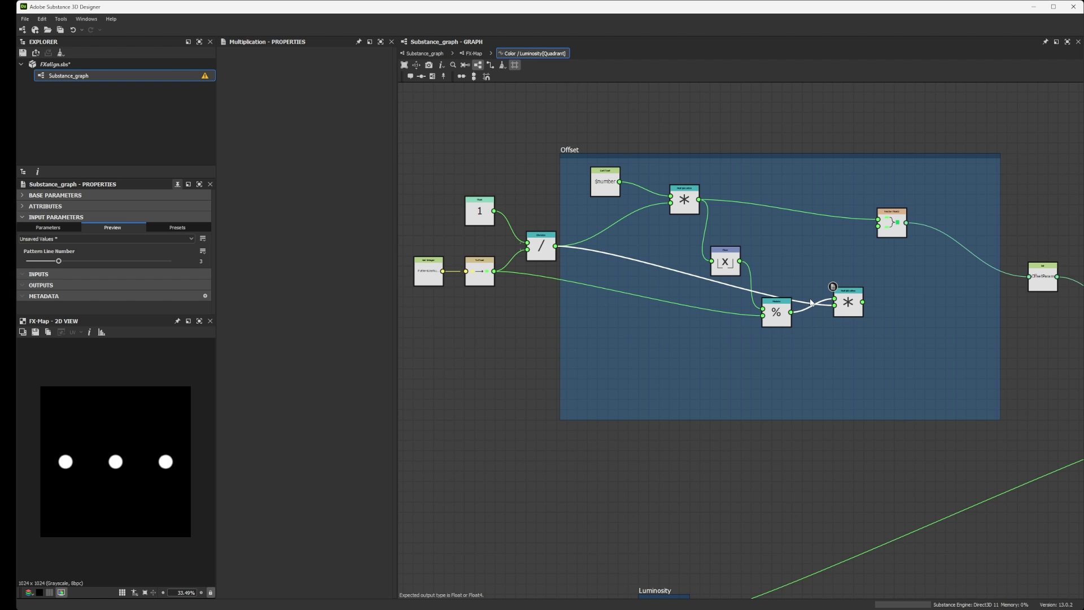
pyautogui.moveTo(862, 302); pyautogui.dragTo(878, 227)
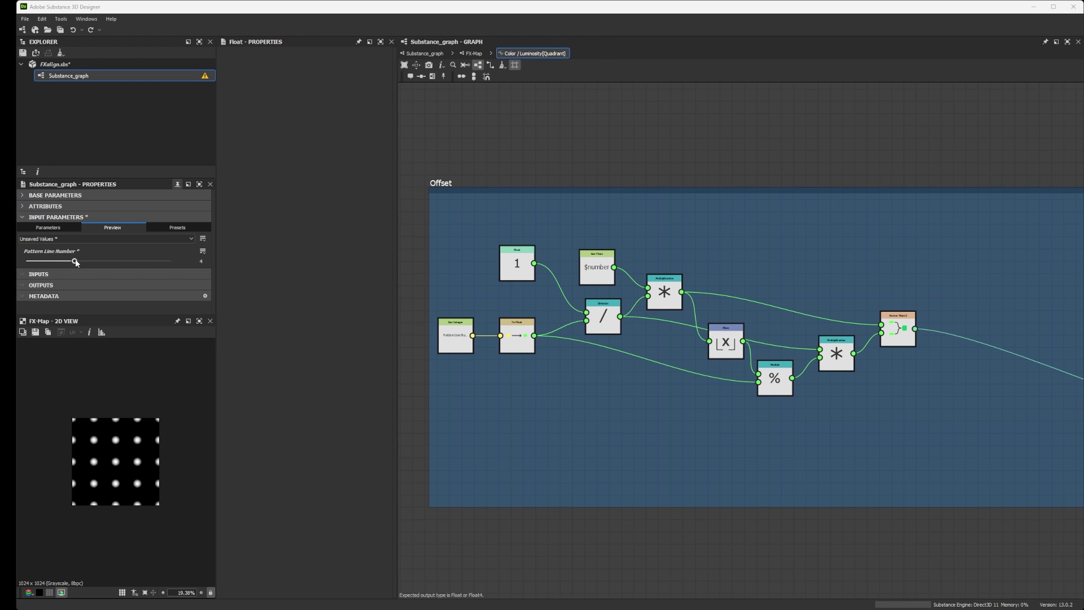
# Step: Set the Pattern Line Number preview value to 2 to check the grid layout
pyautogui.moveTo(75, 262); pyautogui.dragTo(42, 262)
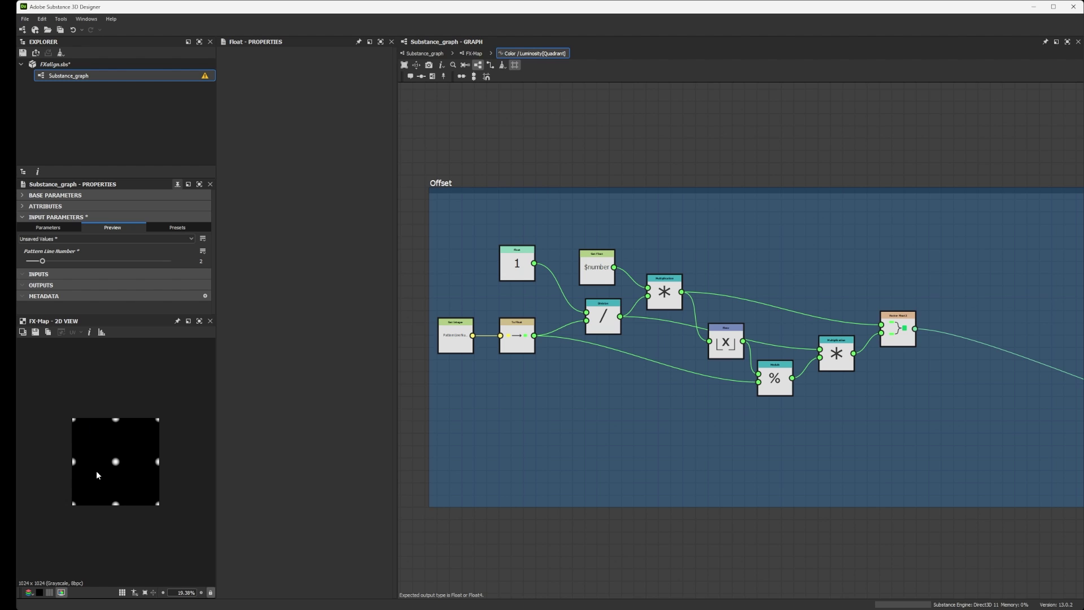
pyautogui.scroll(-3, 768, 361)
pyautogui.moveTo(883, 338); pyautogui.dragTo(736, 423, button='middle')
pyautogui.scroll(3, 734, 362)
pyautogui.scroll(4, 746, 344)
pyautogui.scroll(-3, 735, 422)
pyautogui.moveTo(716, 329); pyautogui.dragTo(726, 343, button='middle')
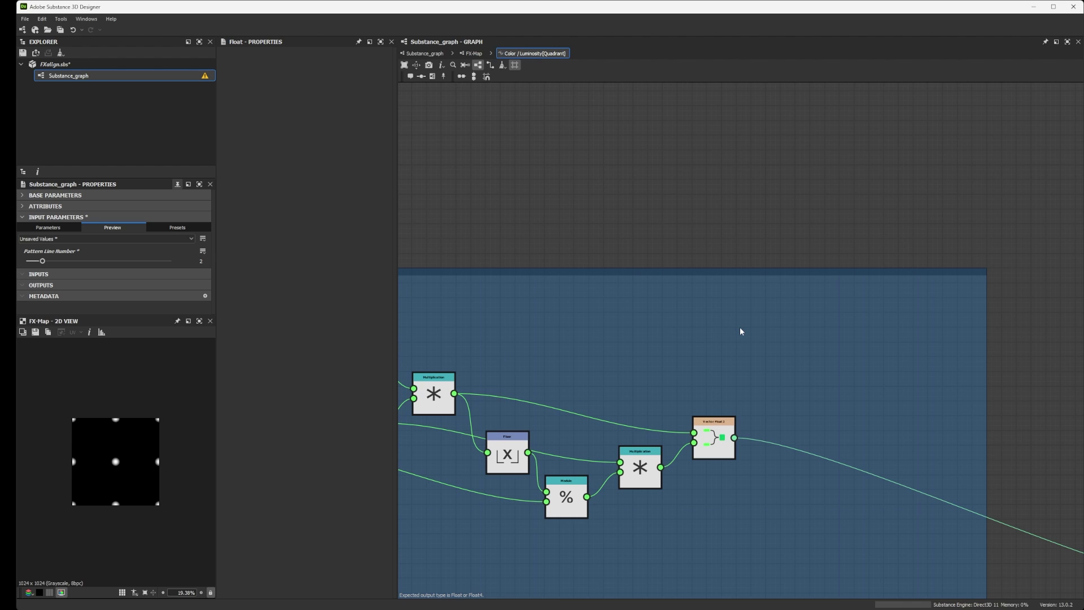
# Step: Add a second Modulo node above the Vector Float2 node and connect the To Float output to its first input
pyautogui.press('space')
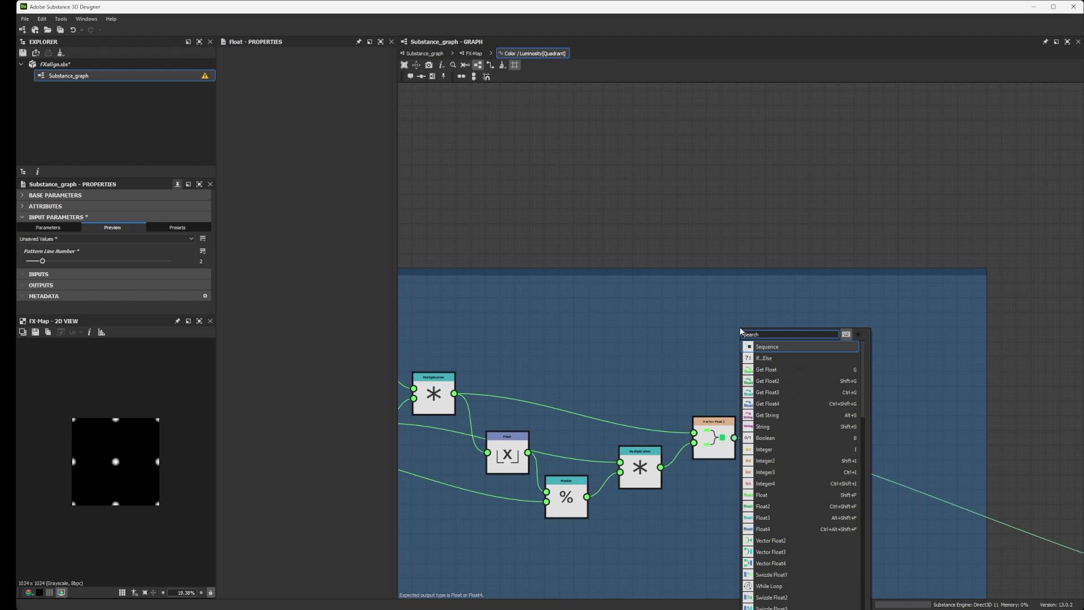
pyautogui.write('mo')
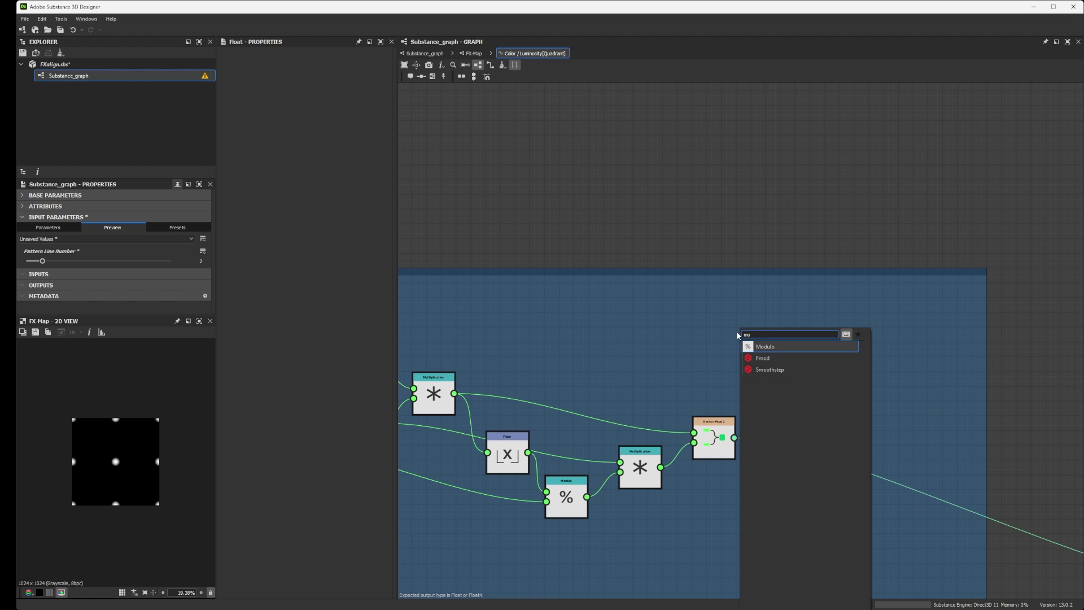
pyautogui.click(765, 346)
pyautogui.scroll(-2, 762, 342)
pyautogui.moveTo(548, 375); pyautogui.dragTo(642, 345, button='middle')
pyautogui.scroll(2, 532, 384)
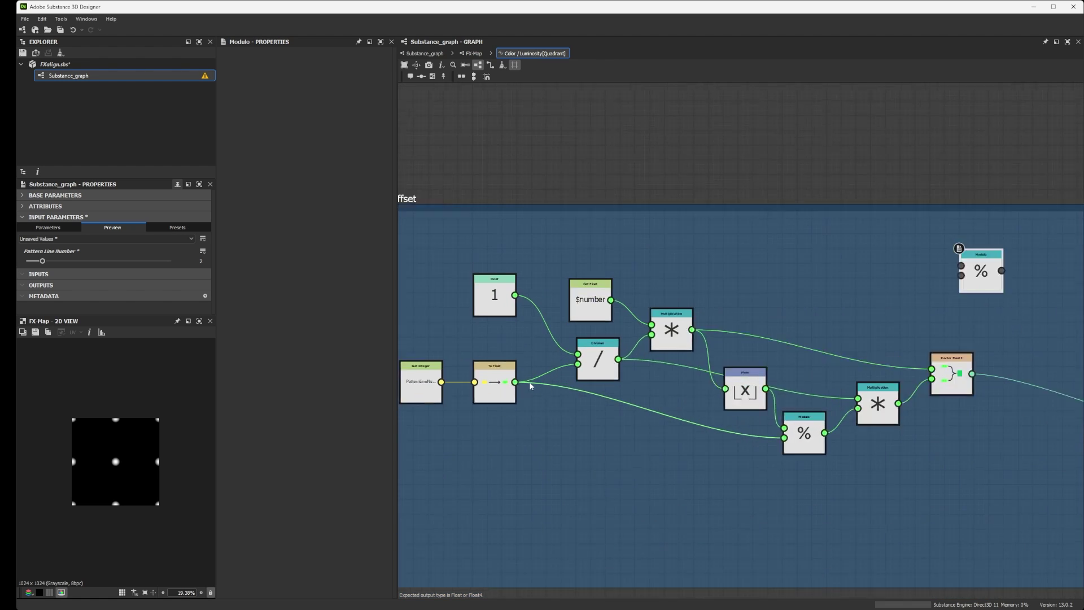
pyautogui.scroll(-1, 497, 384)
pyautogui.moveTo(510, 381); pyautogui.dragTo(882, 286)
pyautogui.scroll(3, 884, 288)
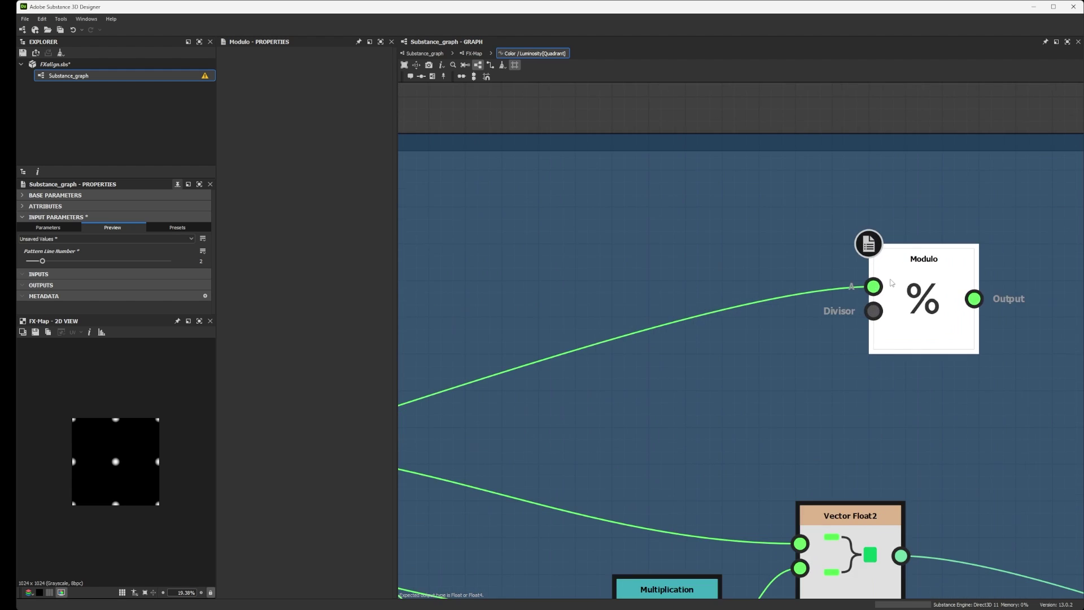
# Step: Add a Float constant of 2 as the divisor of the new Modulo node
pyautogui.scroll(-2, 885, 288)
pyautogui.scroll(2, 884, 289)
pyautogui.press('space')
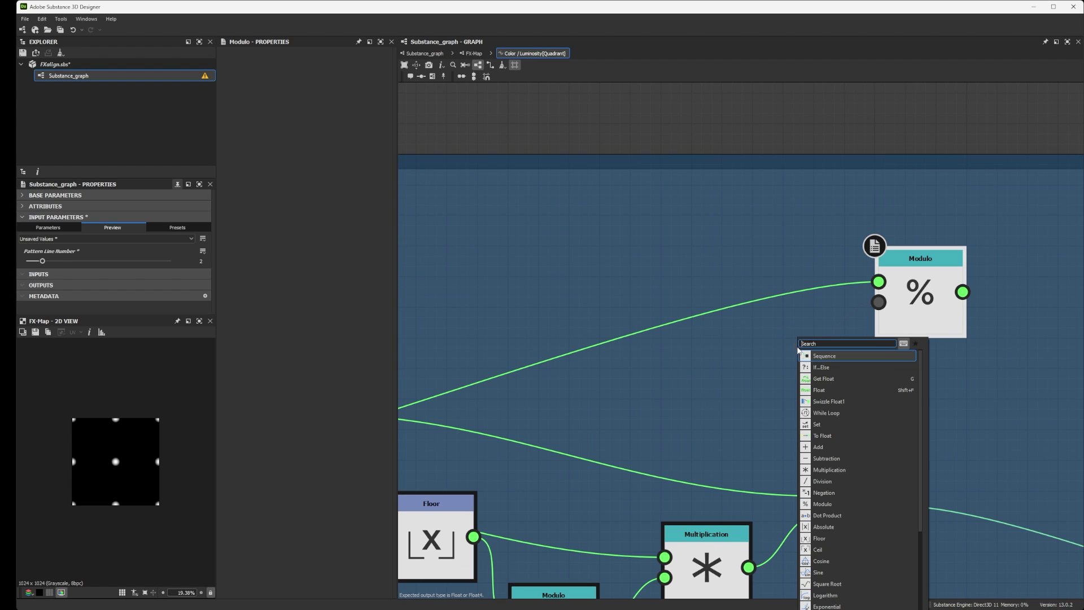
pyautogui.write('fl')
pyautogui.click(819, 356)
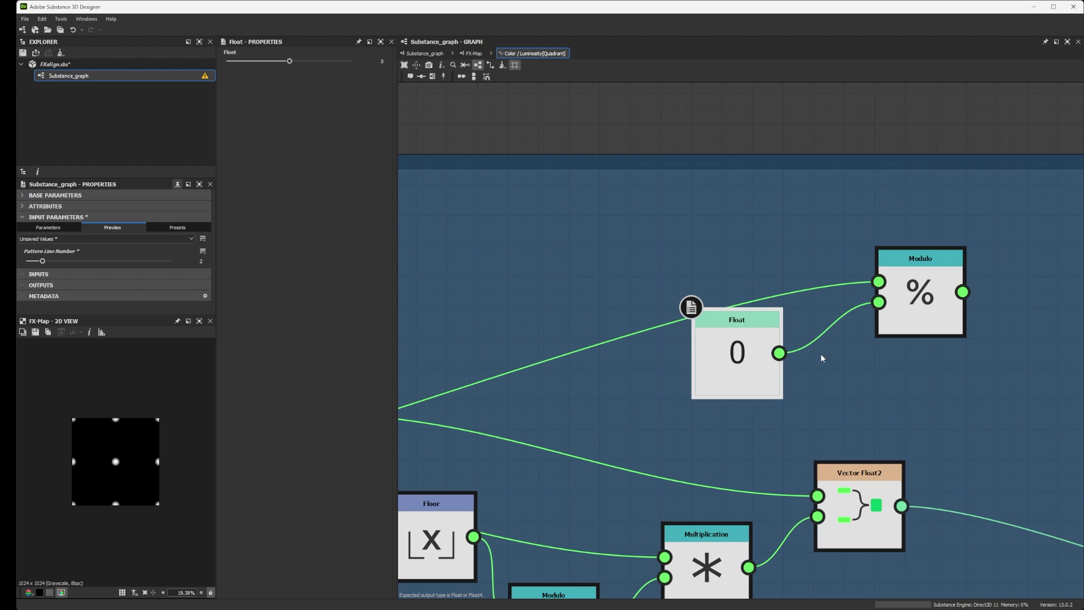
pyautogui.moveTo(289, 61); pyautogui.dragTo(352, 61)
pyautogui.moveTo(735, 323); pyautogui.dragTo(735, 353)
pyautogui.scroll(-3, 954, 272)
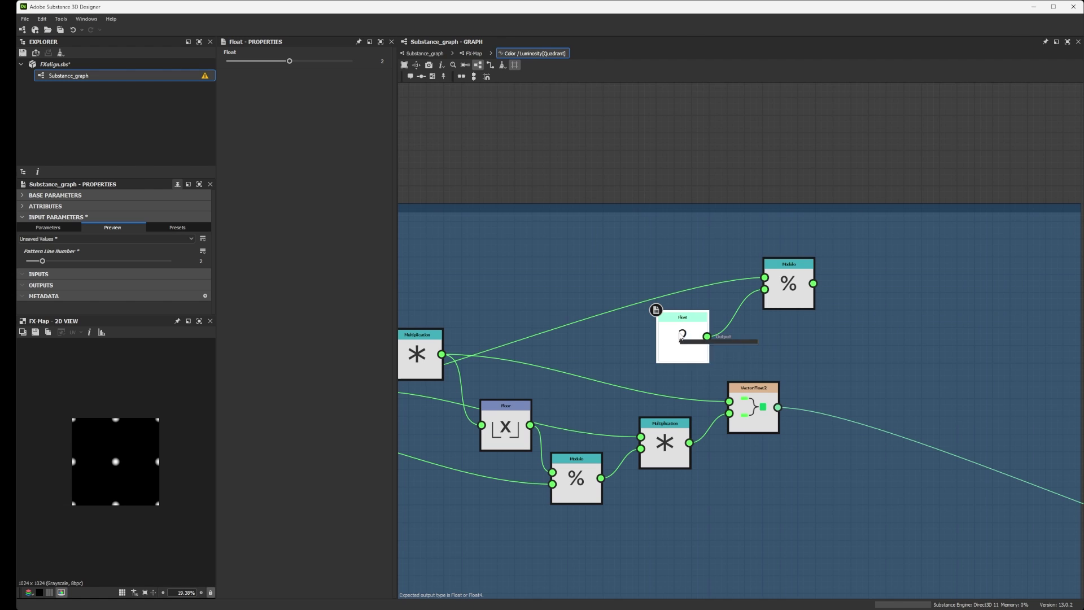
# Step: Add an If...Else node in the Offset frame and shift the upper Modulo and its Float 2 node away from it
pyautogui.moveTo(752, 298); pyautogui.dragTo(608, 314, button='middle')
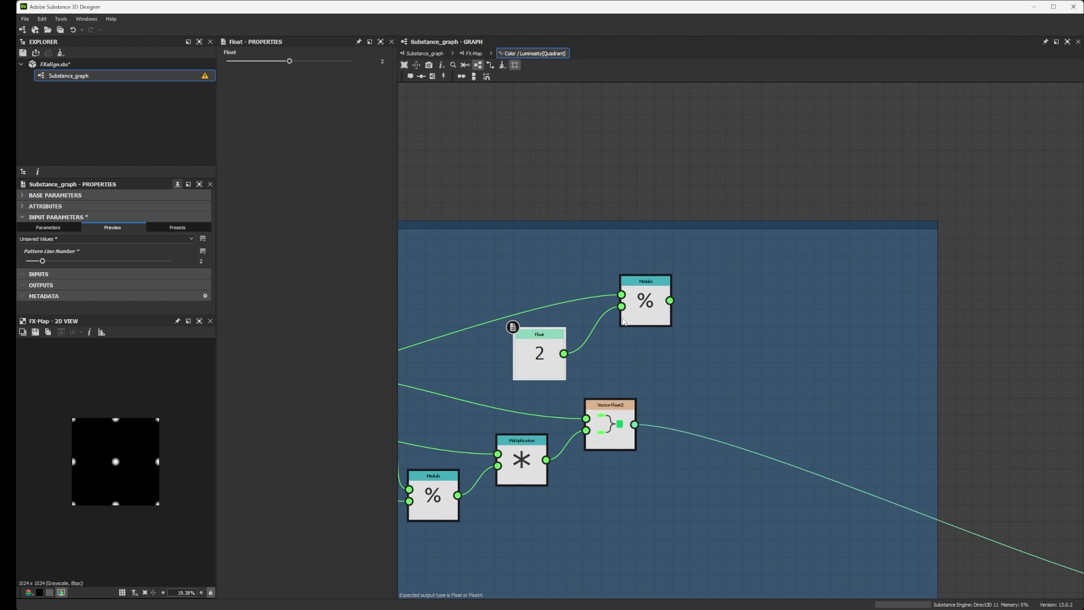
pyautogui.press('space')
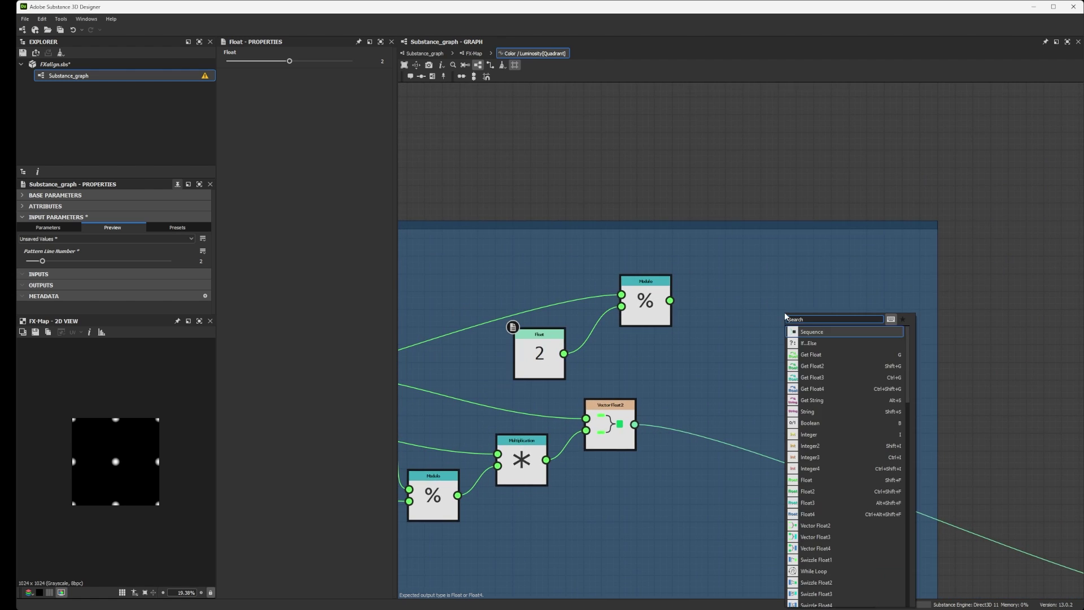
pyautogui.write('if')
pyautogui.click(824, 331)
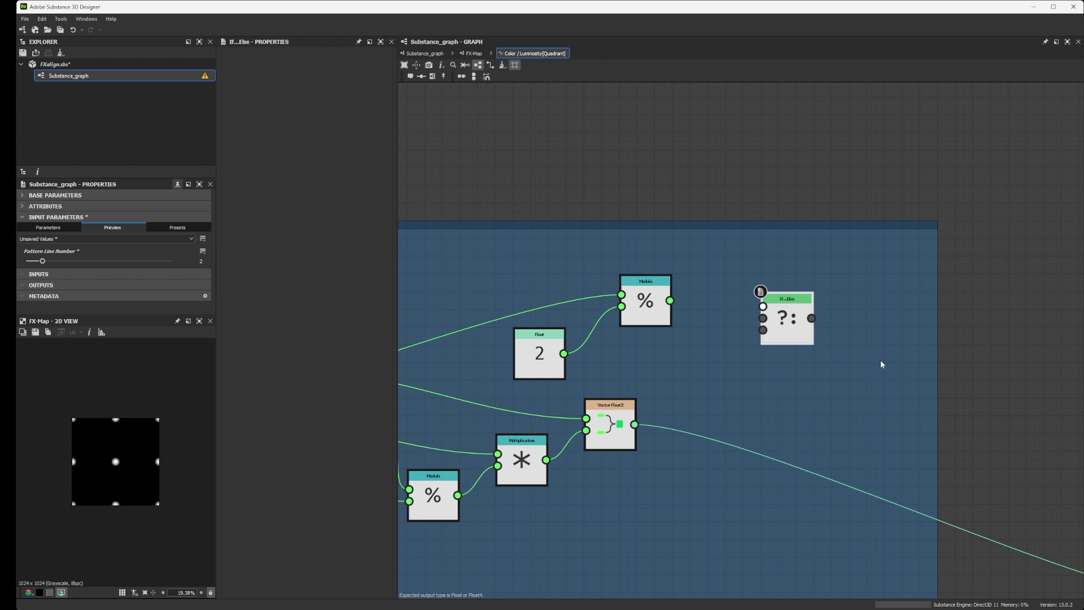
pyautogui.moveTo(879, 361); pyautogui.dragTo(766, 340, button='middle')
pyautogui.moveTo(661, 295); pyautogui.dragTo(734, 315)
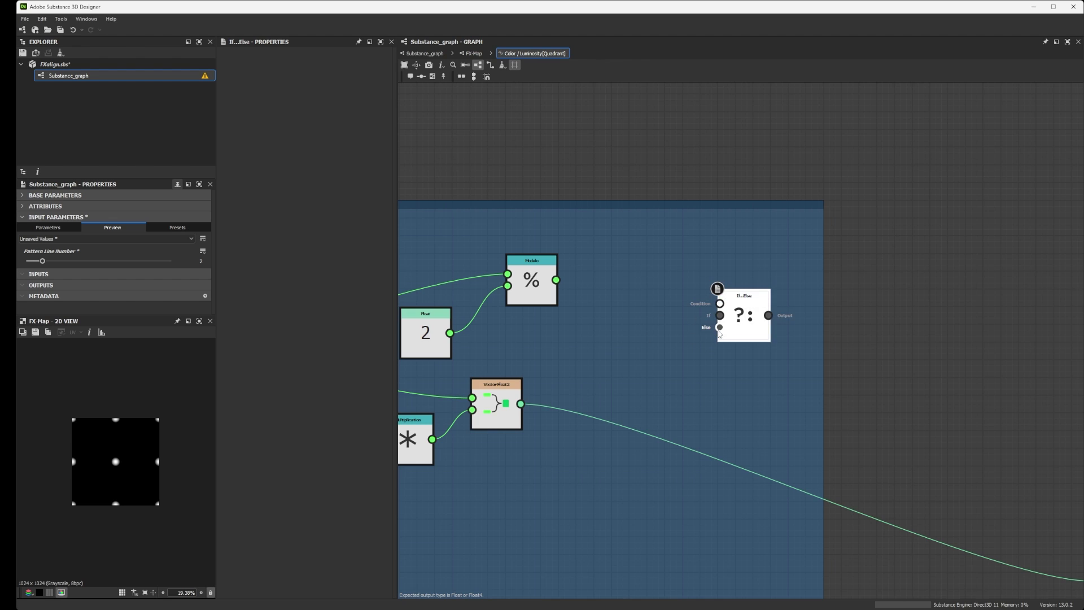
pyautogui.moveTo(513, 295); pyautogui.dragTo(556, 303, button='middle')
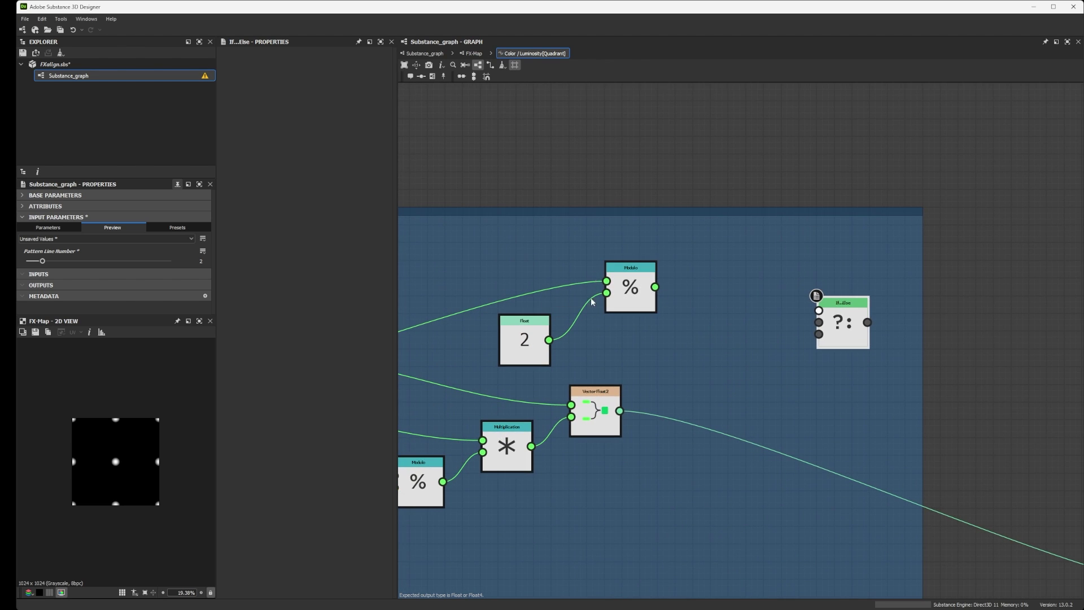
pyautogui.moveTo(518, 264); pyautogui.dragTo(658, 339)
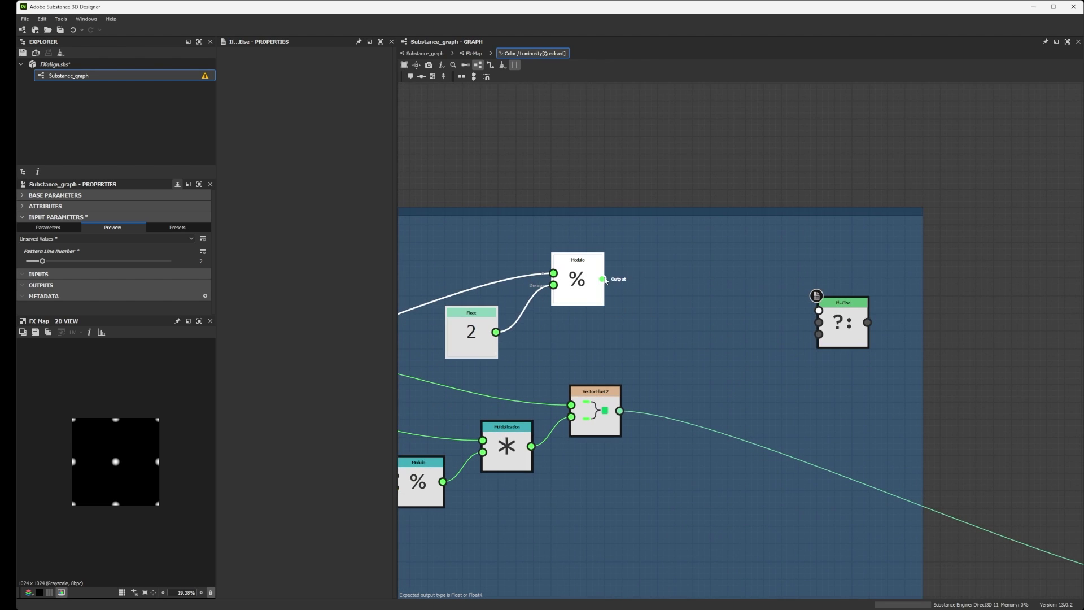
# Step: Add an Equal node comparing the upper Modulo output with a Float of 0, and feed it to the If...Else condition
pyautogui.moveTo(602, 279); pyautogui.dragTo(819, 311)
pyautogui.write('eq')
pyautogui.click(696, 290)
pyautogui.doubleClick(677, 276)
pyautogui.moveTo(601, 319); pyautogui.dragTo(609, 319)
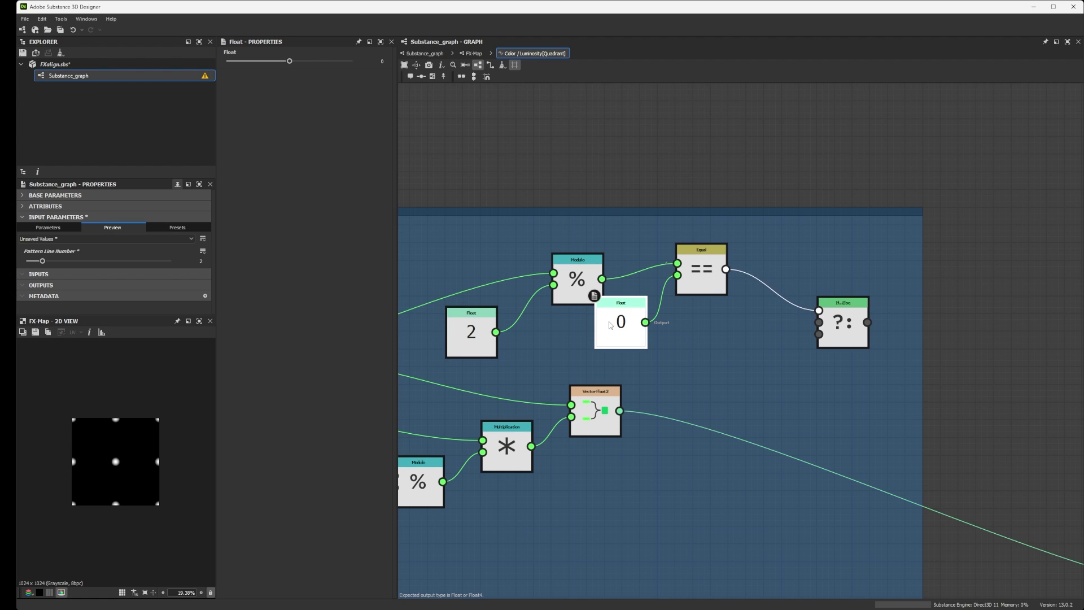
# Step: Dock the Float 2 node to the upper Modulo node and the Float 0 node to the Equal node
pyautogui.click(487, 331)
pyautogui.press('d')
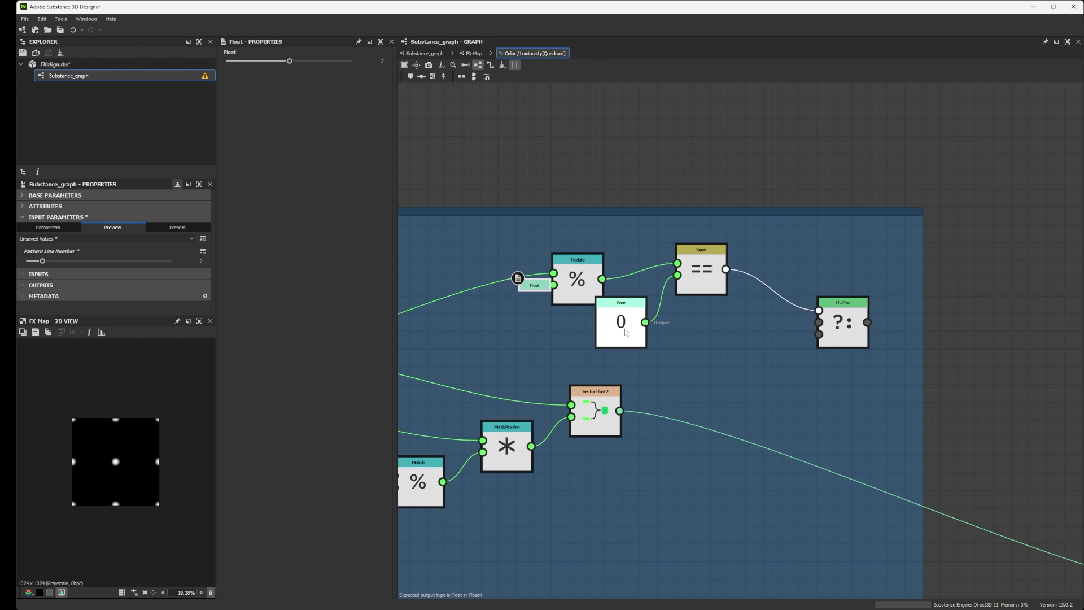
pyautogui.click(625, 331)
pyautogui.press('d')
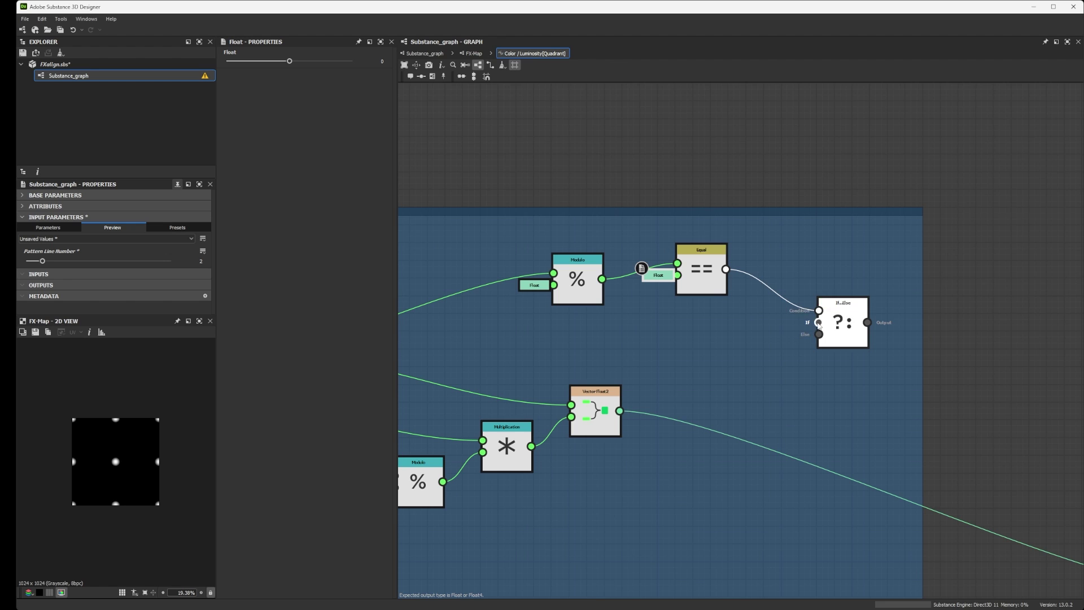
# Step: Connect Vector Float2 to the Else input of the If...Else node, and the If...Else output to the offset Set node
pyautogui.moveTo(619, 410); pyautogui.dragTo(820, 334)
pyautogui.scroll(-5, 830, 394)
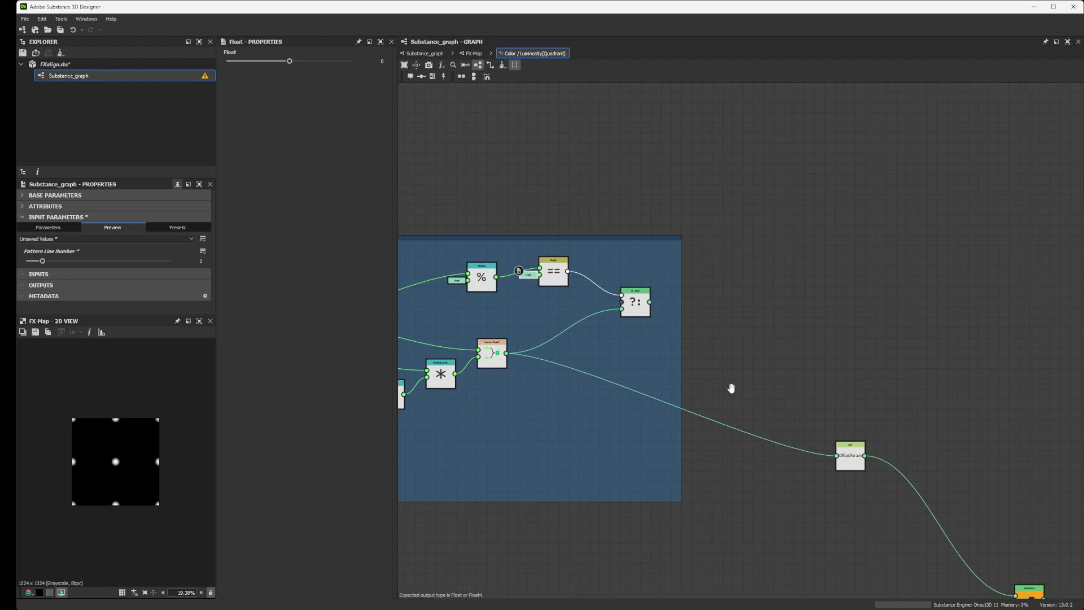
pyautogui.moveTo(591, 277); pyautogui.dragTo(778, 430)
pyautogui.scroll(2, 101, 438)
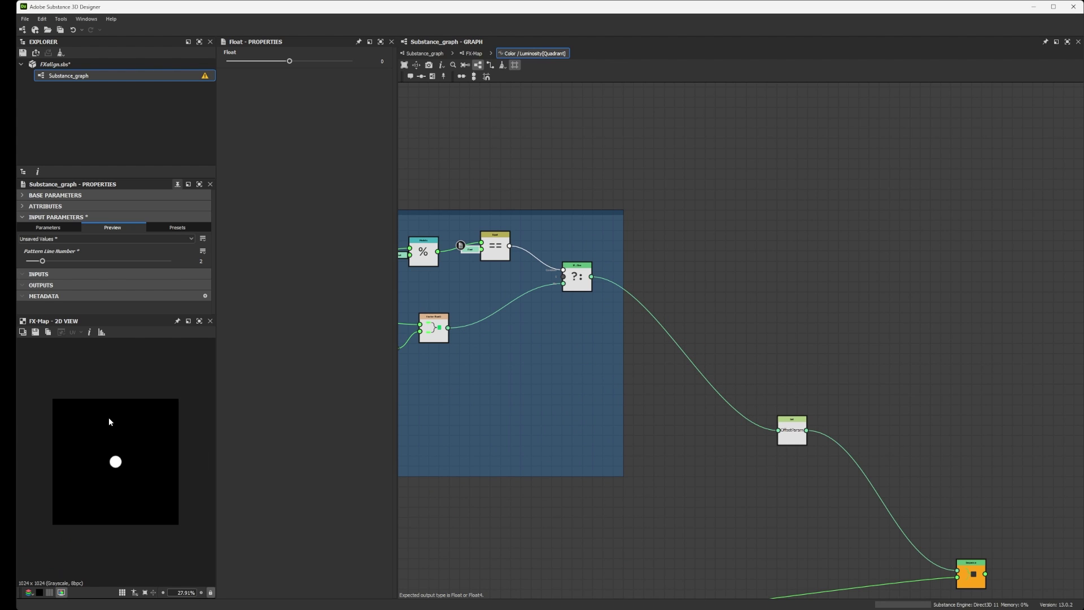
pyautogui.scroll(2, 489, 269)
pyautogui.scroll(-5, 585, 291)
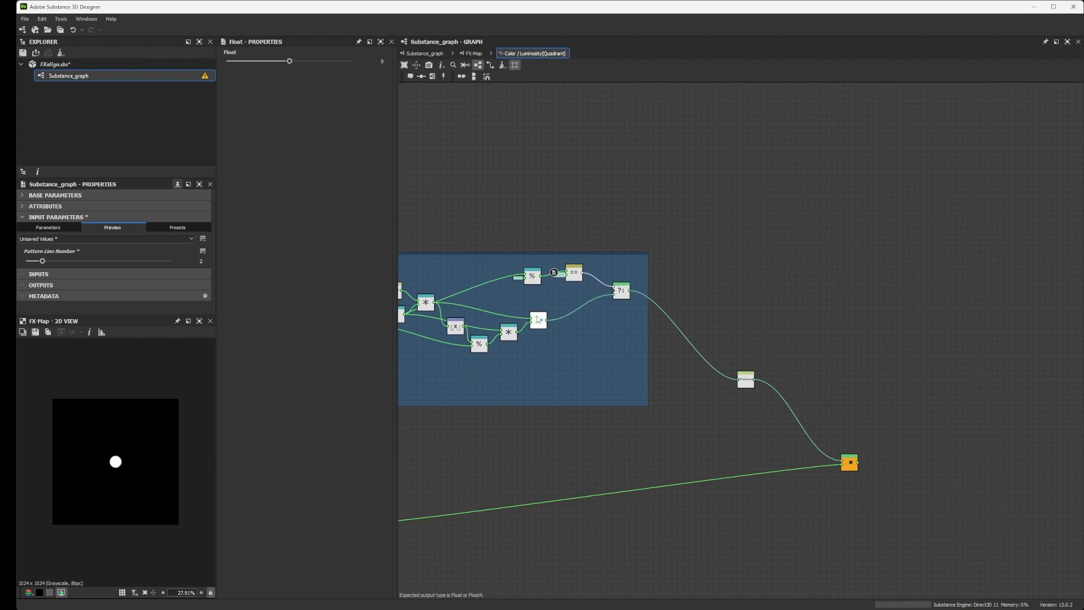
# Step: Move the Floor, Modulo, Multiplication and Vector Float2 nodes lower in the frame, and also connect Vector Float2 to the If input
pyautogui.scroll(2, 585, 292)
pyautogui.moveTo(706, 337); pyautogui.dragTo(510, 345)
pyautogui.moveTo(600, 267); pyautogui.dragTo(694, 275, button='middle')
pyautogui.scroll(5, 416, 272)
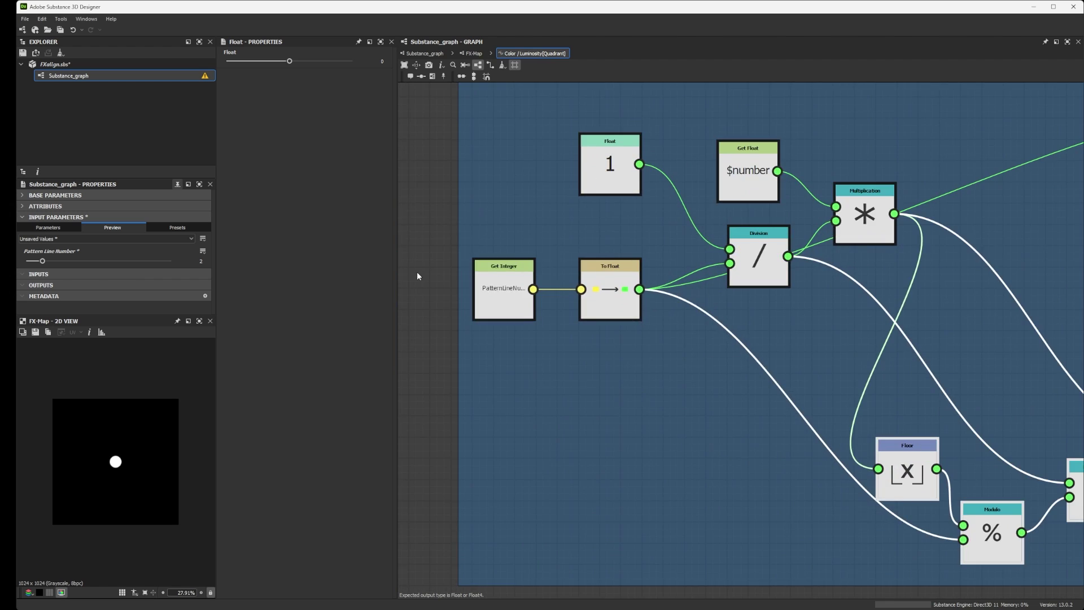
pyautogui.scroll(4, 478, 288)
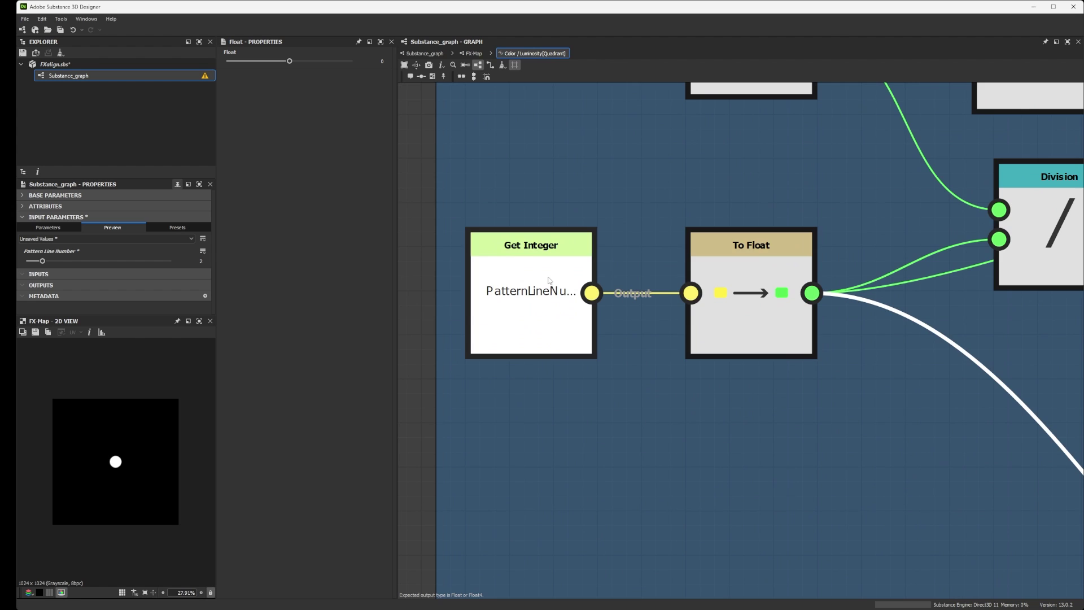
pyautogui.moveTo(779, 293); pyautogui.dragTo(735, 291, button='middle')
pyautogui.scroll(-3, 735, 292)
pyautogui.moveTo(775, 261); pyautogui.dragTo(613, 301, button='middle')
pyautogui.scroll(-1, 552, 296)
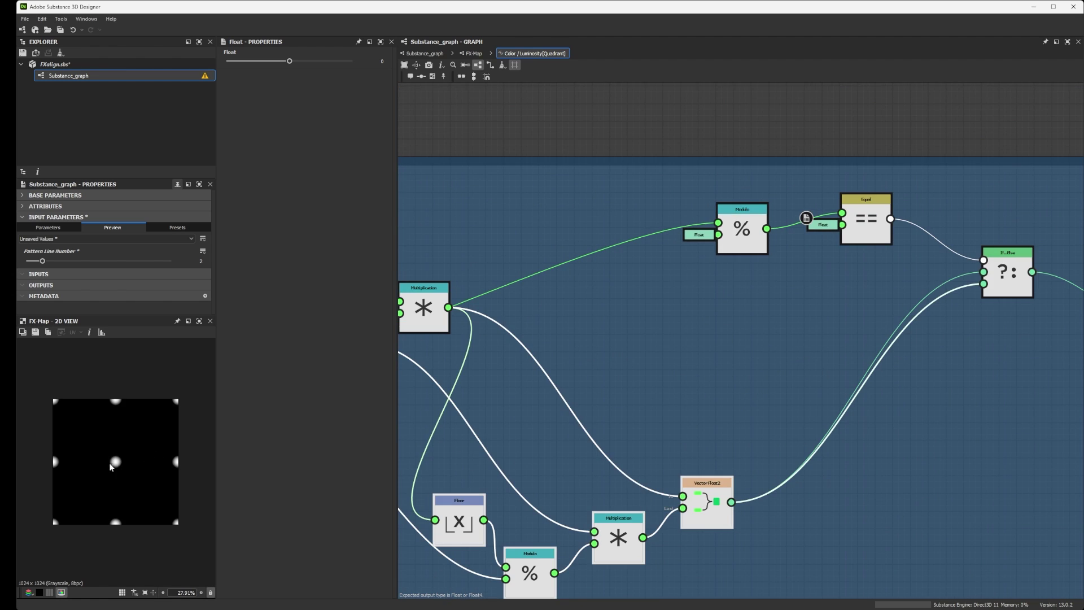
# Step: Move the Get Integer, To Float, Float 1 and Division nodes lower in the Offset frame
pyautogui.moveTo(407, 415); pyautogui.dragTo(695, 417, button='middle')
pyautogui.click(751, 368)
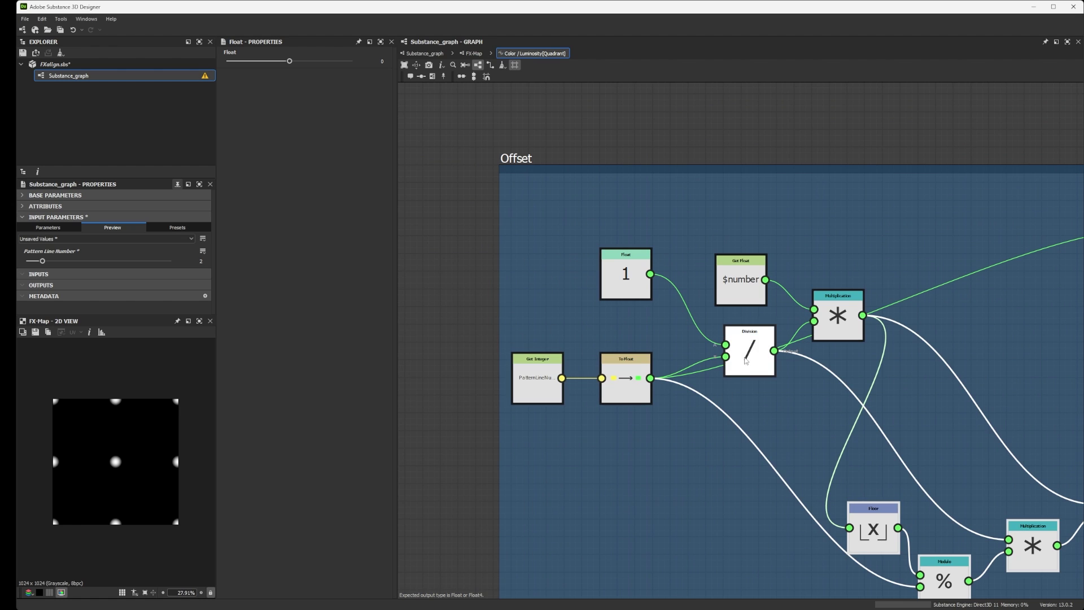
pyautogui.moveTo(773, 351); pyautogui.dragTo(869, 361)
pyautogui.scroll(-2, 790, 421)
pyautogui.press('Escape')
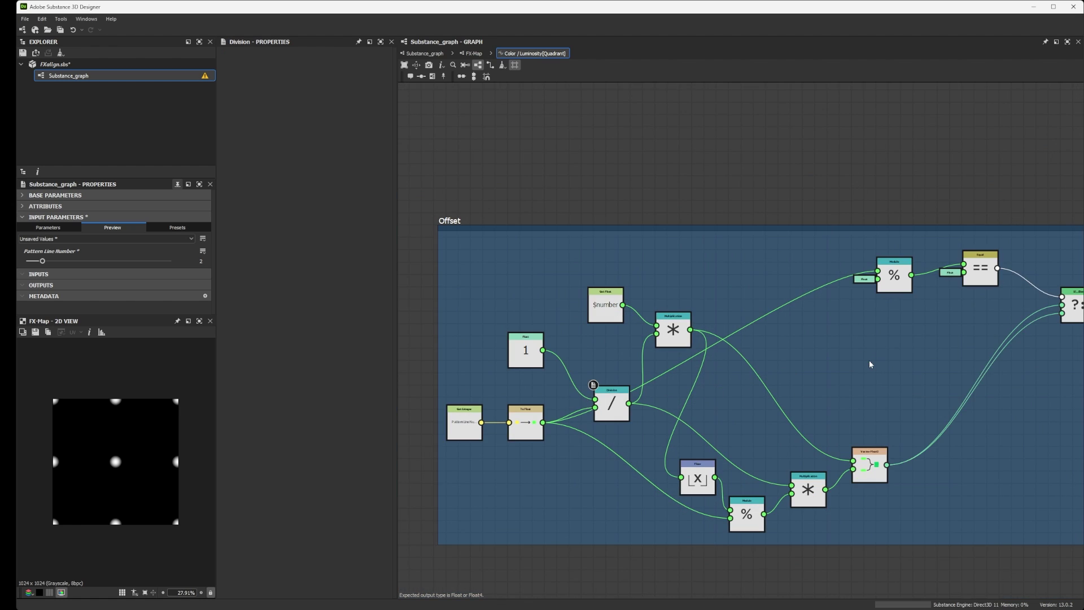
# Step: Add a Multiplication node below the upper Modulo node, with the Division output as its first input
pyautogui.moveTo(628, 403); pyautogui.dragTo(904, 355)
pyautogui.write('mu')
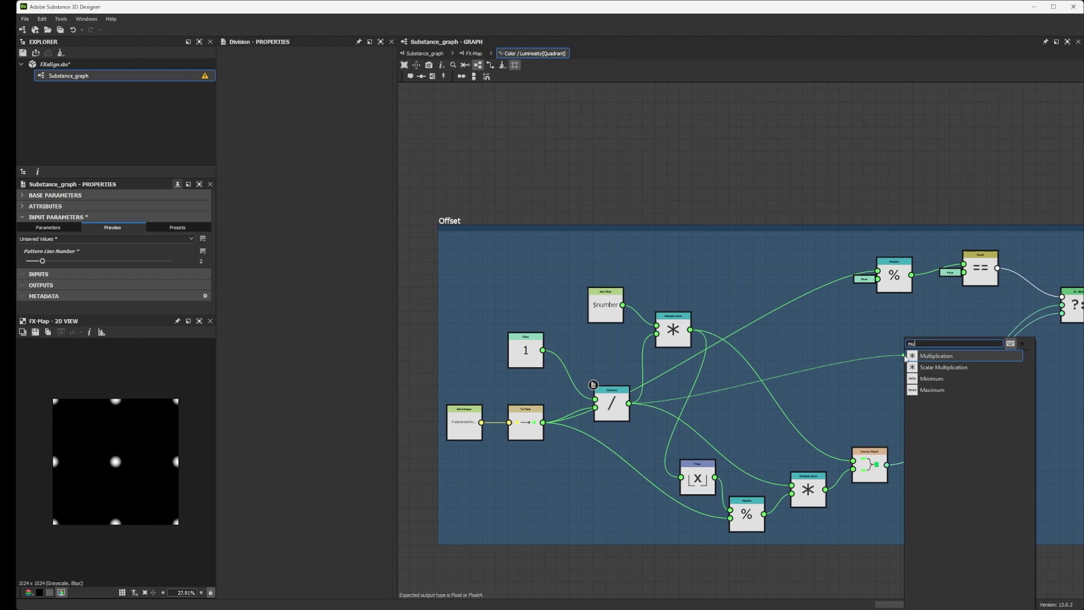
pyautogui.click(959, 357)
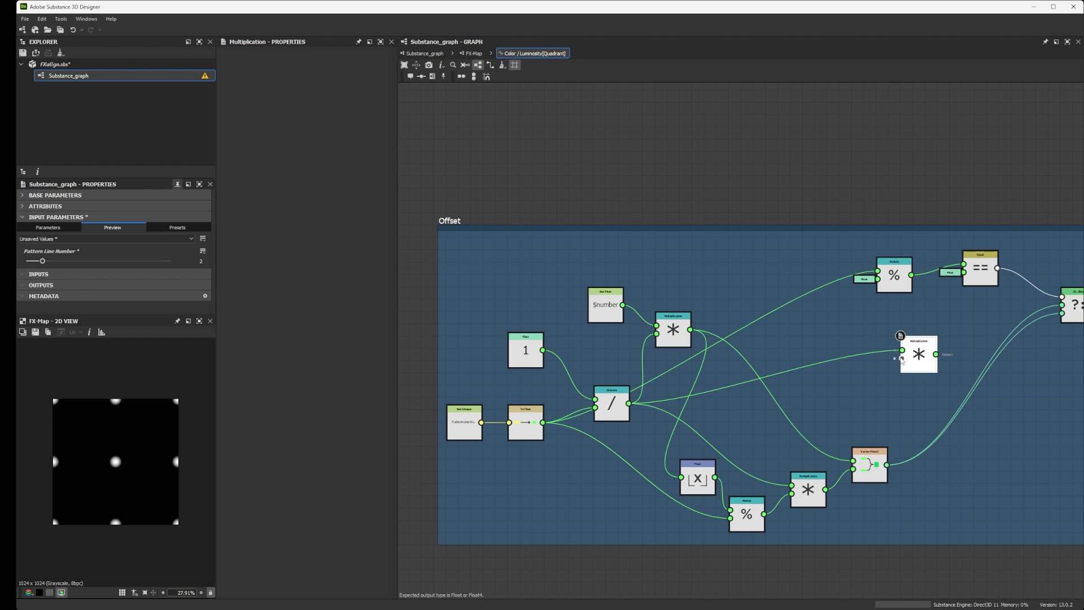
# Step: Add a Float node with the value 0.5 and feed it into the second input of the new Multiplication node
pyautogui.moveTo(901, 358); pyautogui.dragTo(851, 337)
pyautogui.write('0.5')
pyautogui.press('Return')
pyautogui.scroll(5, 700, 432)
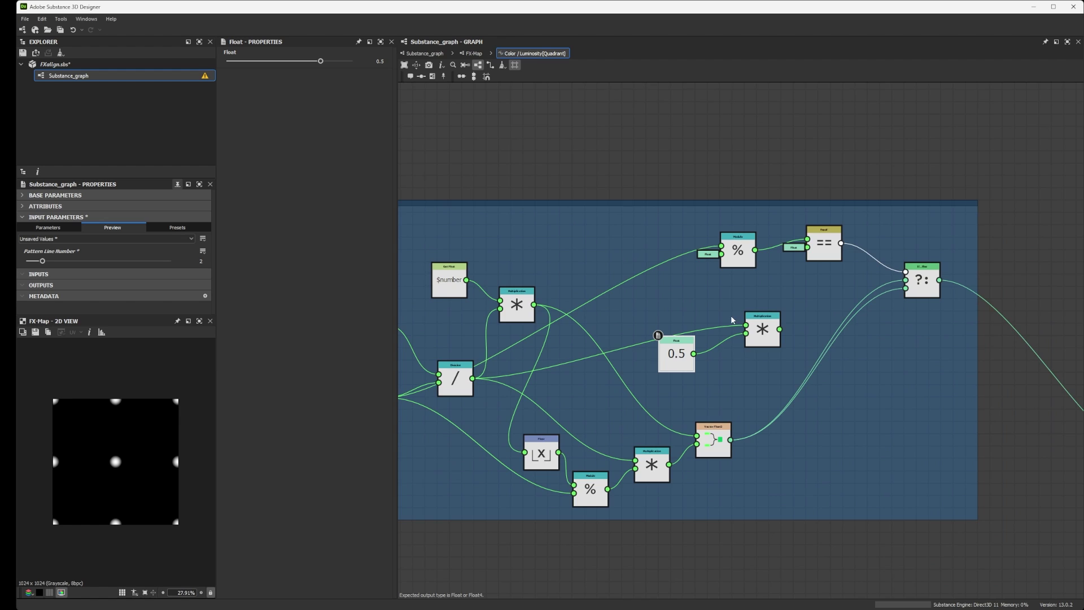
# Step: Add an Add node below the If...Else node and connect the lower Vector Float2 output to its second input
pyautogui.scroll(-1, 699, 431)
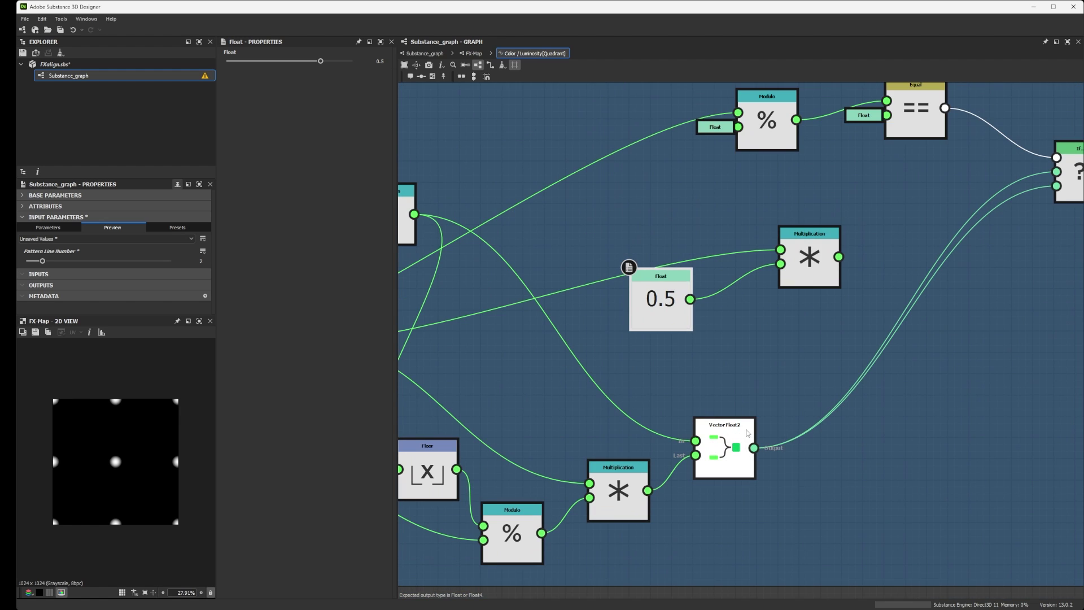
pyautogui.moveTo(747, 432); pyautogui.dragTo(669, 446, button='middle')
pyautogui.click(670, 445)
pyautogui.scroll(-2, 698, 411)
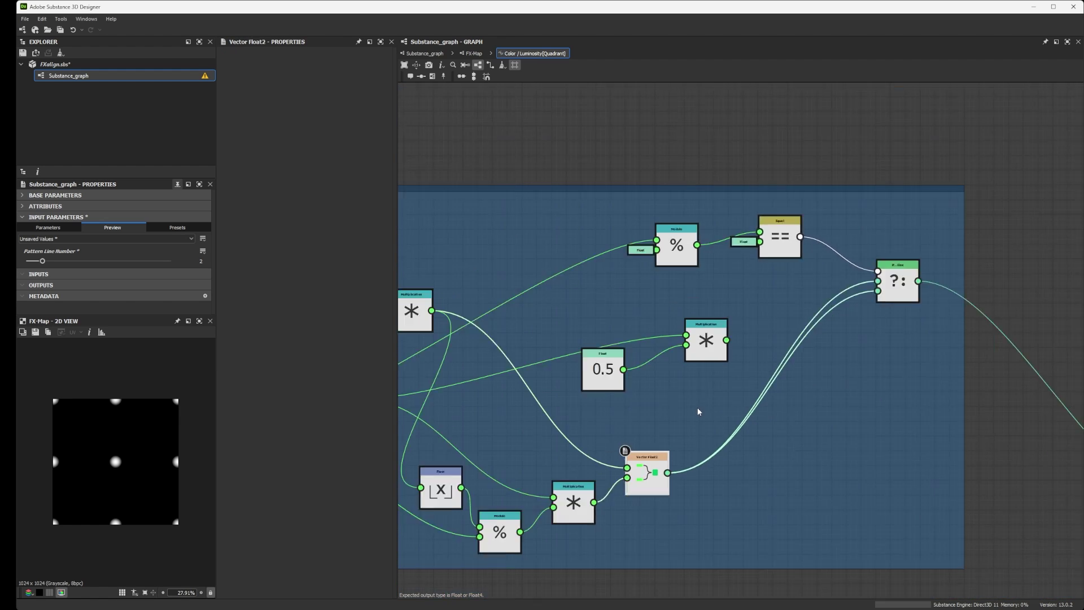
pyautogui.scroll(-1, 698, 411)
pyautogui.press('space')
pyautogui.write('add')
pyautogui.press('Return')
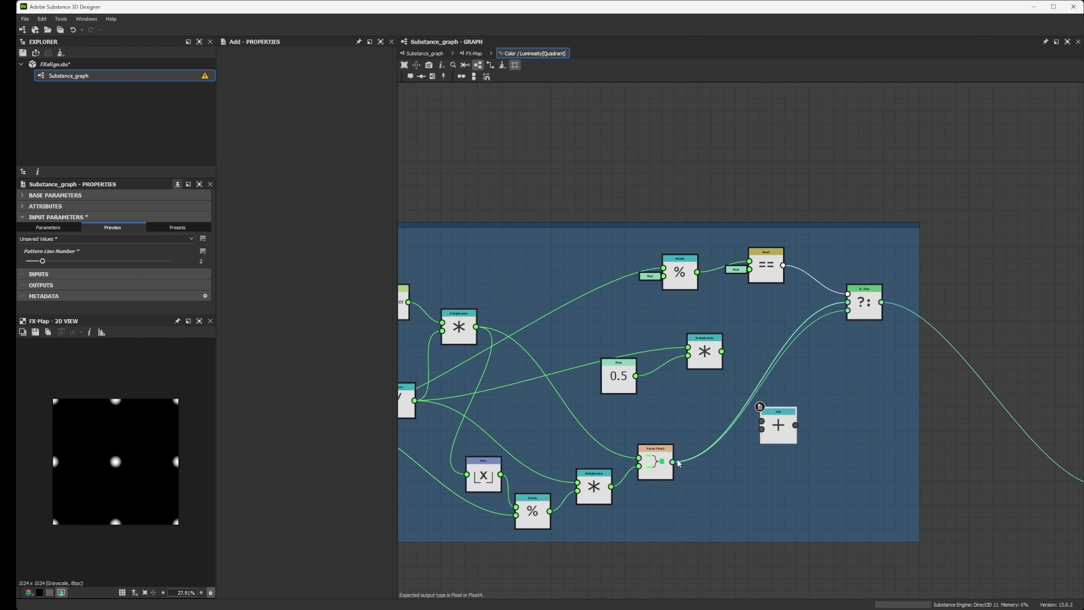
pyautogui.moveTo(672, 462); pyautogui.dragTo(769, 421)
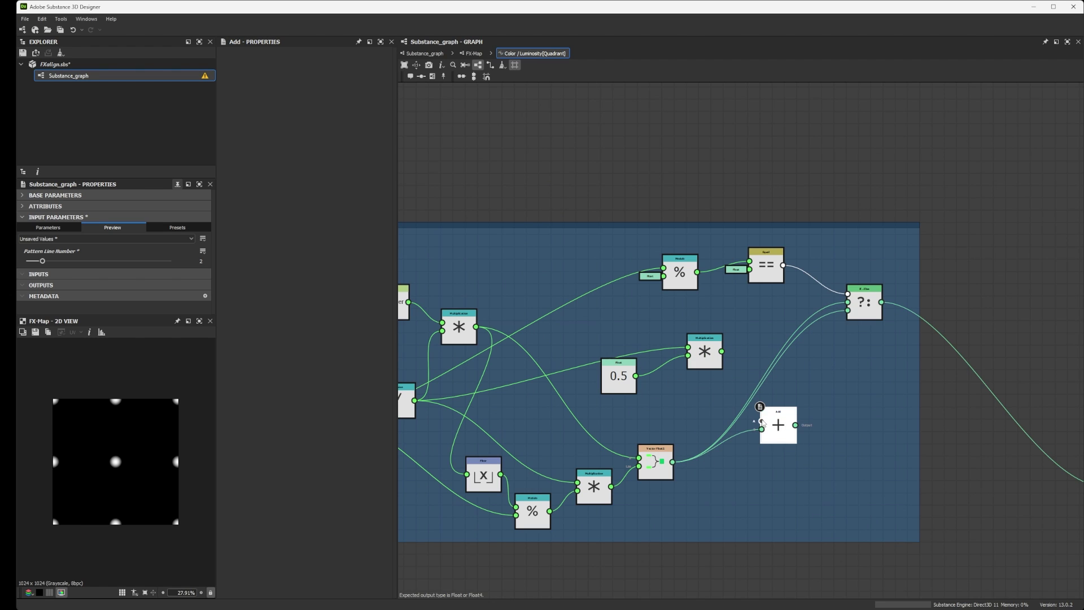
# Step: Add a Vector Float2 node with both inputs fed by the 0.5 Multiplication, and connect it to the Add node's first input
pyautogui.scroll(2, 728, 370)
pyautogui.moveTo(707, 350); pyautogui.dragTo(675, 350)
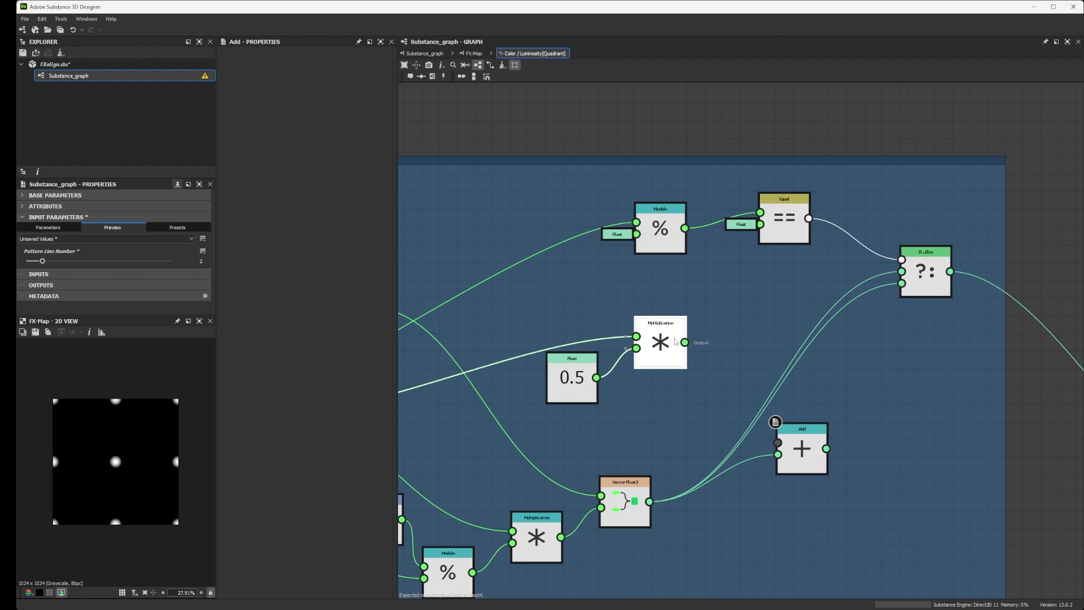
pyautogui.press('space')
pyautogui.click(701, 359)
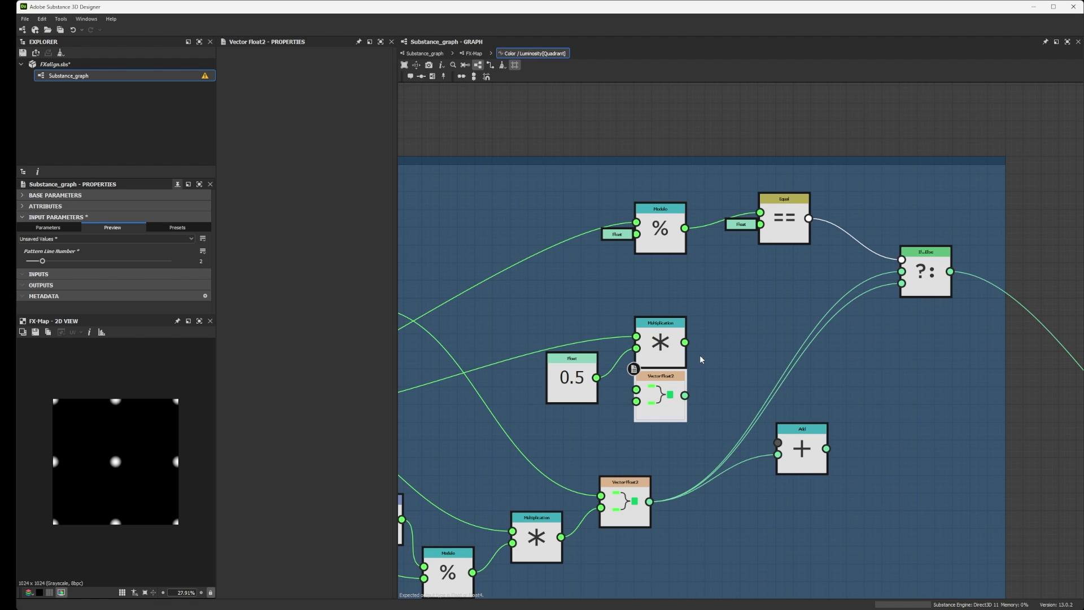
pyautogui.moveTo(667, 391); pyautogui.dragTo(715, 354)
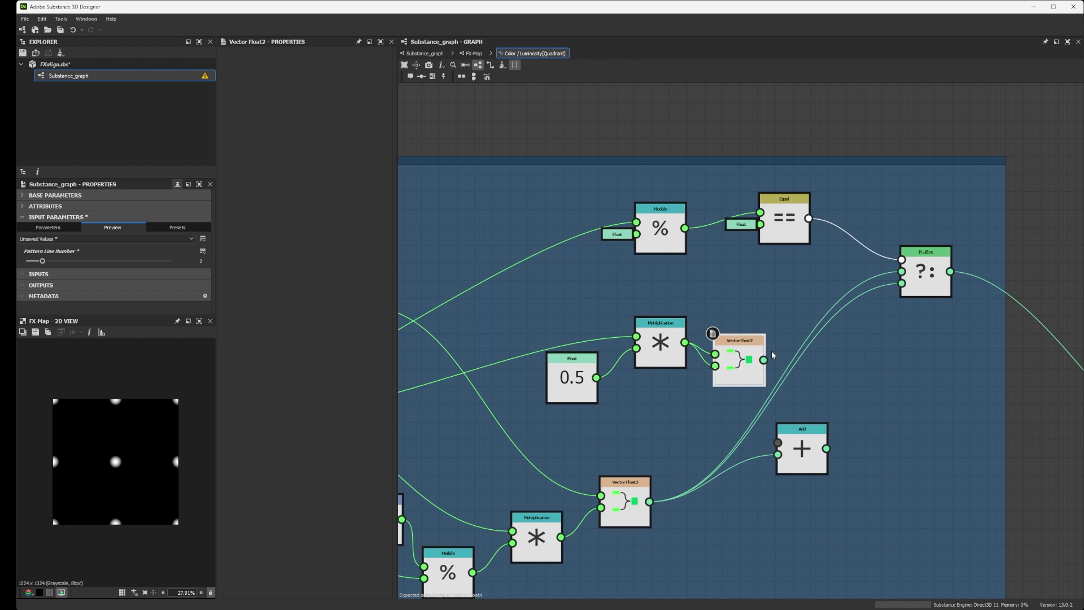
pyautogui.moveTo(770, 421); pyautogui.dragTo(783, 440)
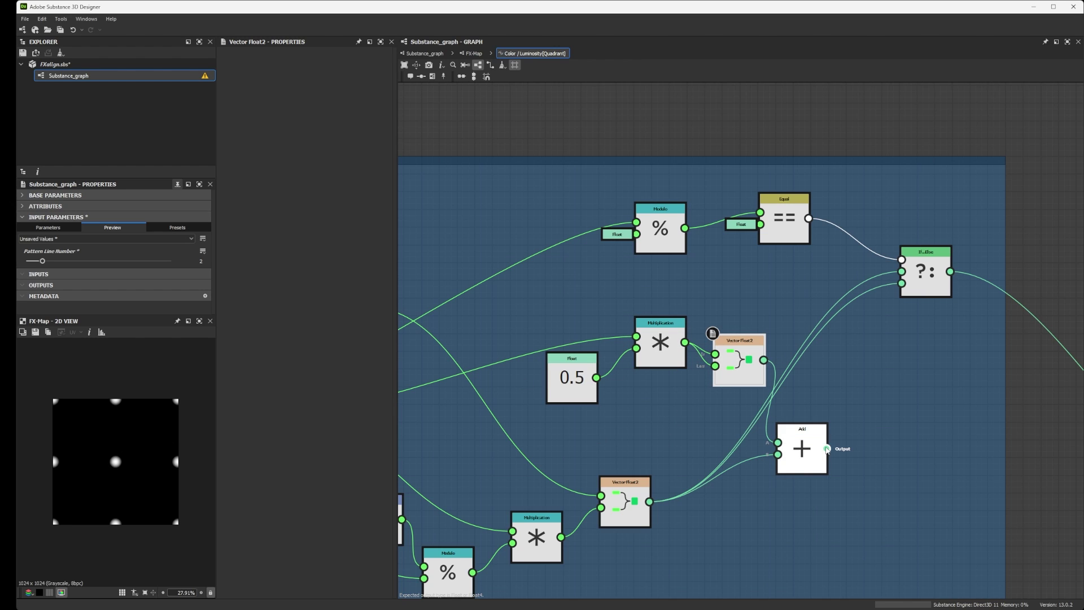
# Step: Connect the Add output to the If input of If...Else and set Pattern Line Number to 6
pyautogui.moveTo(865, 385); pyautogui.dragTo(903, 272)
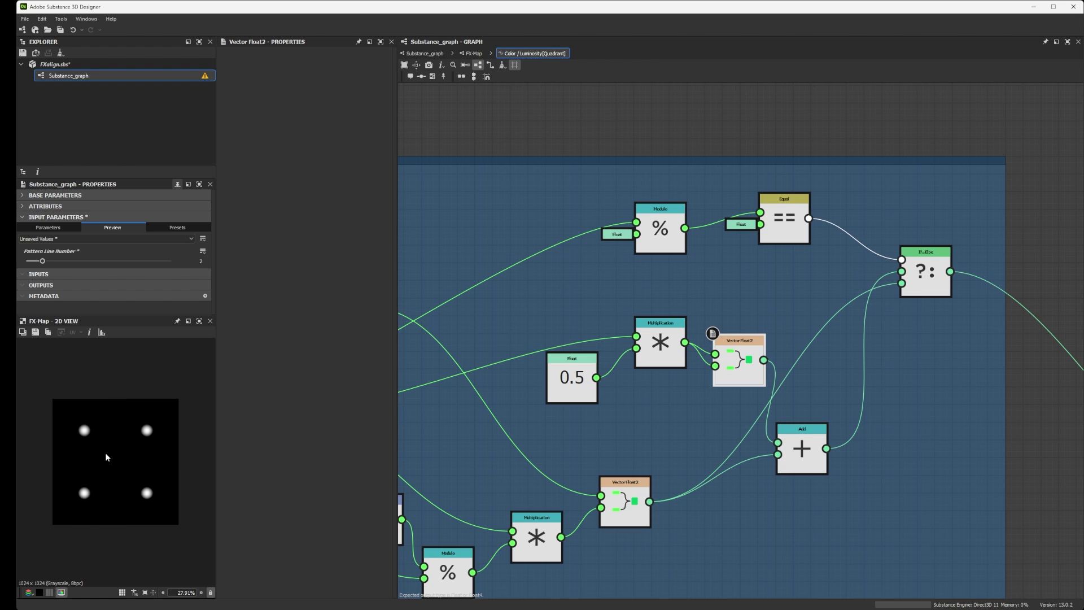
pyautogui.scroll(-3, 106, 457)
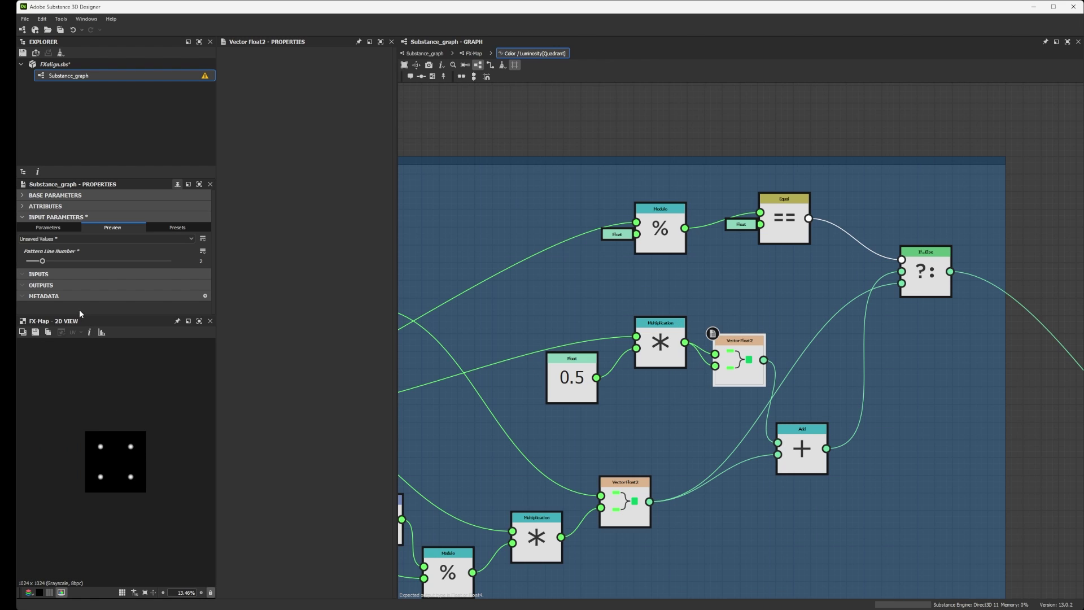
pyautogui.moveTo(42, 261); pyautogui.dragTo(106, 261)
pyautogui.scroll(4, 81, 422)
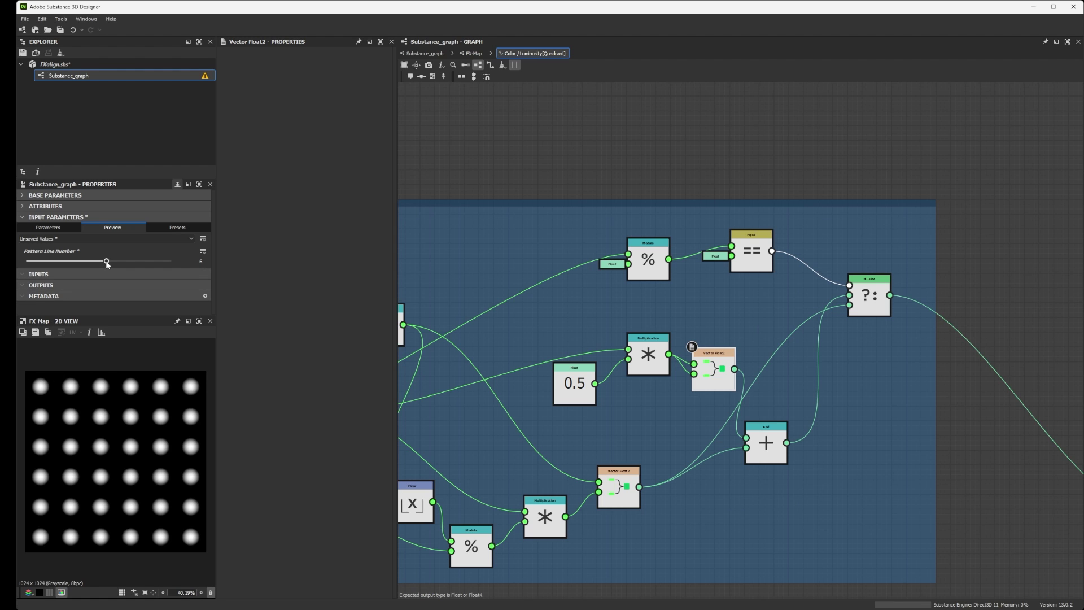
# Step: Add a Float2 node with the values 0.2 and 0.2 in the empty area above the Offset frame
pyautogui.scroll(-5, 989, 404)
pyautogui.moveTo(761, 363); pyautogui.dragTo(638, 428, button='middle')
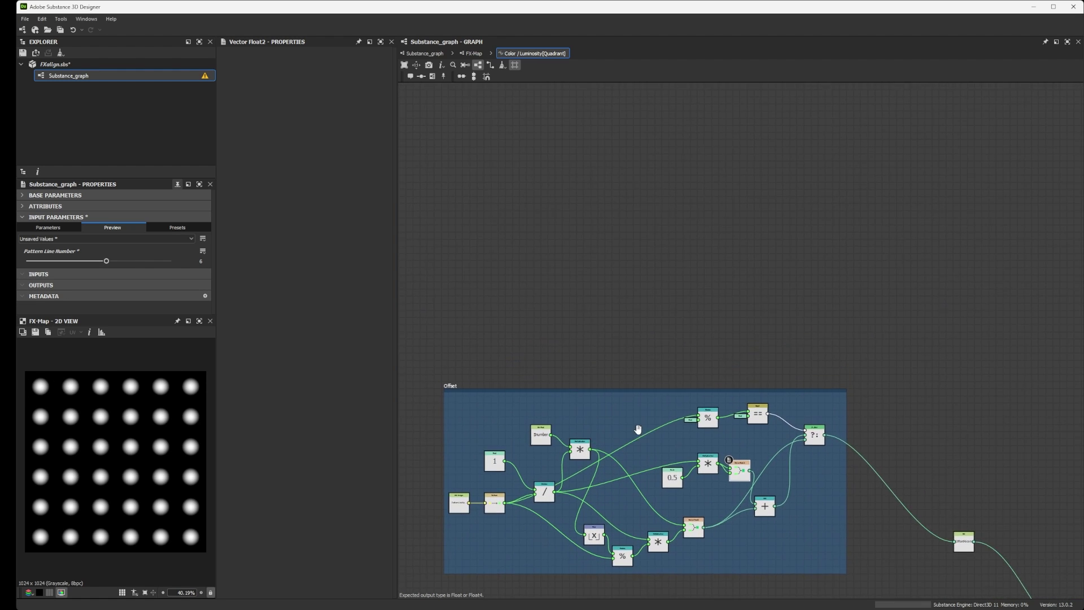
pyautogui.moveTo(616, 329); pyautogui.dragTo(646, 353, button='middle')
pyautogui.moveTo(666, 316); pyautogui.dragTo(641, 359, button='middle')
pyautogui.scroll(2, 672, 333)
pyautogui.click(637, 325)
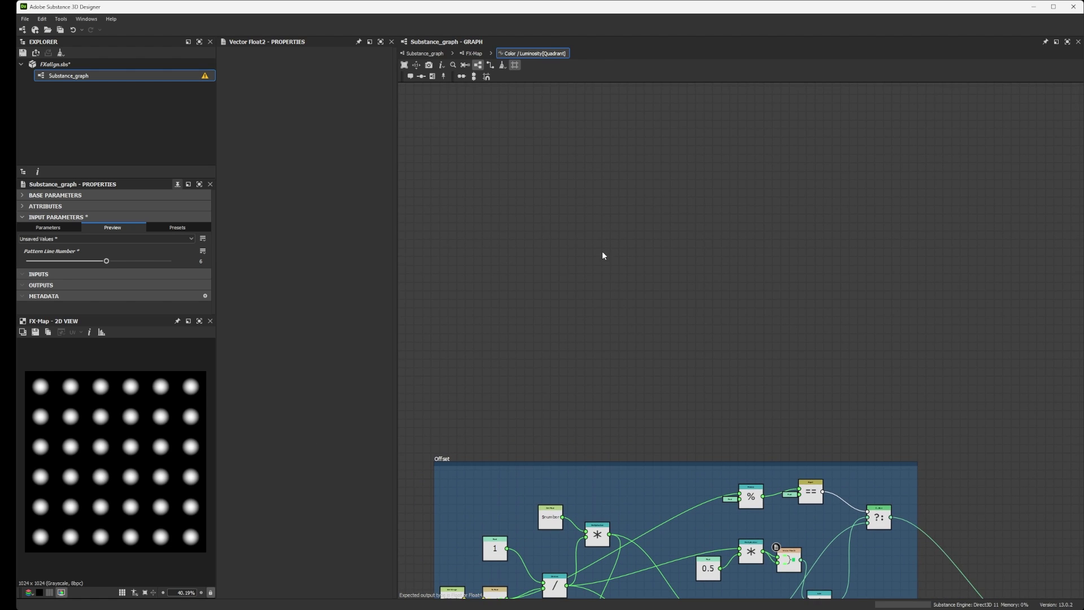
pyautogui.moveTo(602, 254); pyautogui.dragTo(607, 291, button='middle')
pyautogui.scroll(3, 614, 348)
pyautogui.press('space')
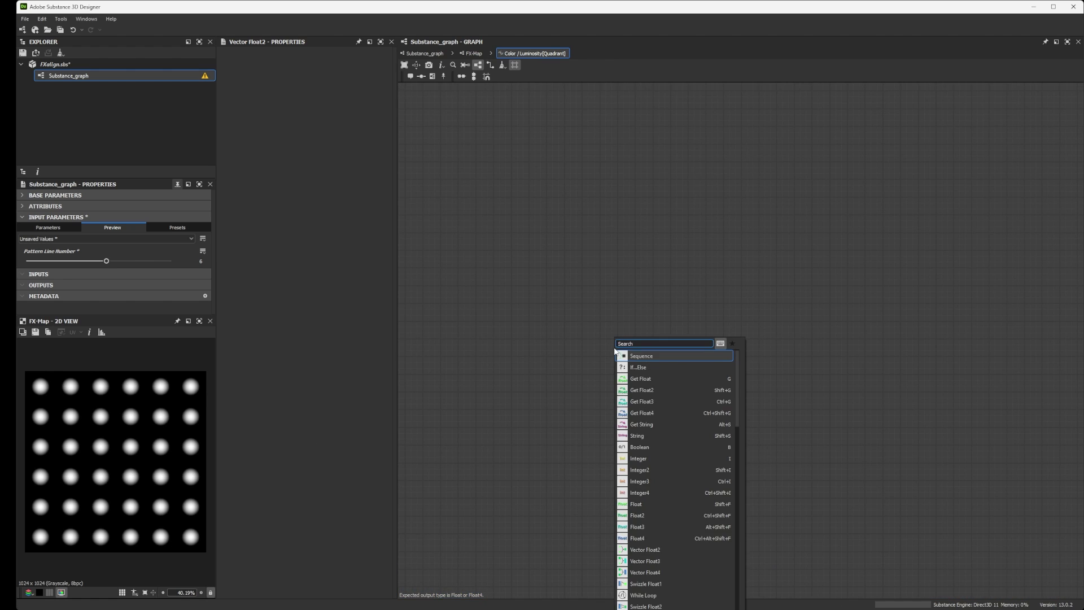
pyautogui.hotkey('ctrl', 'shift', 'f')
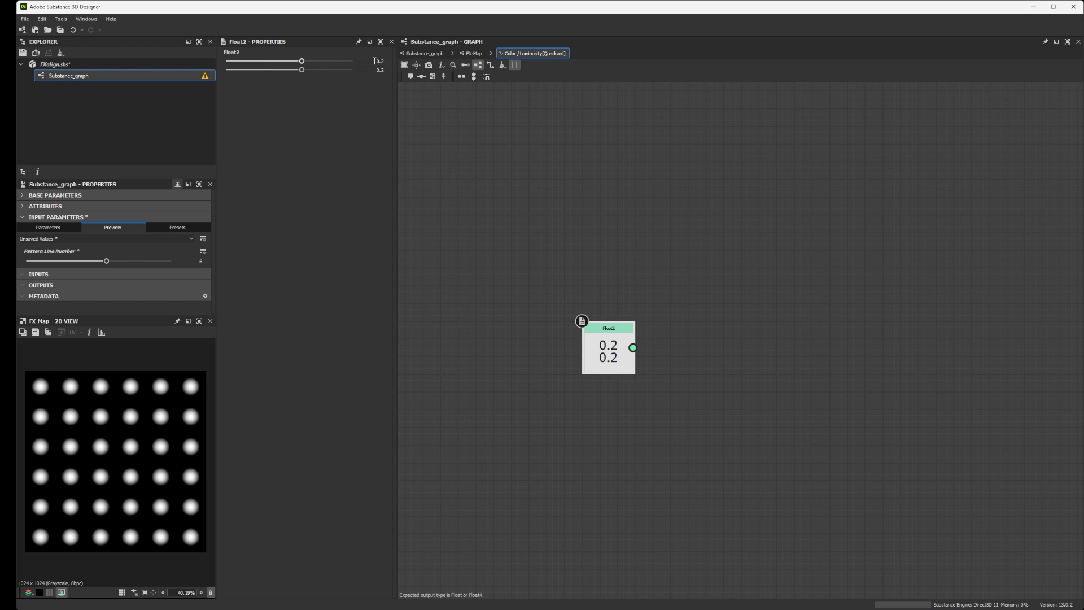
# Step: Add a Set node fed by the Float2 node and name its variable SizeParam
pyautogui.scroll(-5, 595, 322)
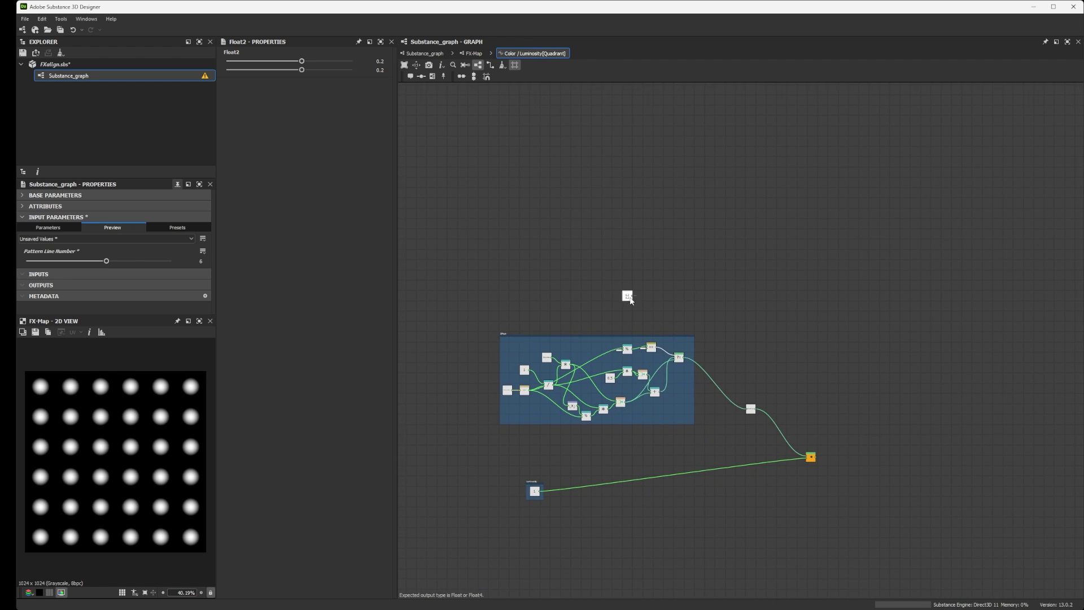
pyautogui.scroll(5, 631, 301)
pyautogui.moveTo(514, 294); pyautogui.dragTo(681, 284)
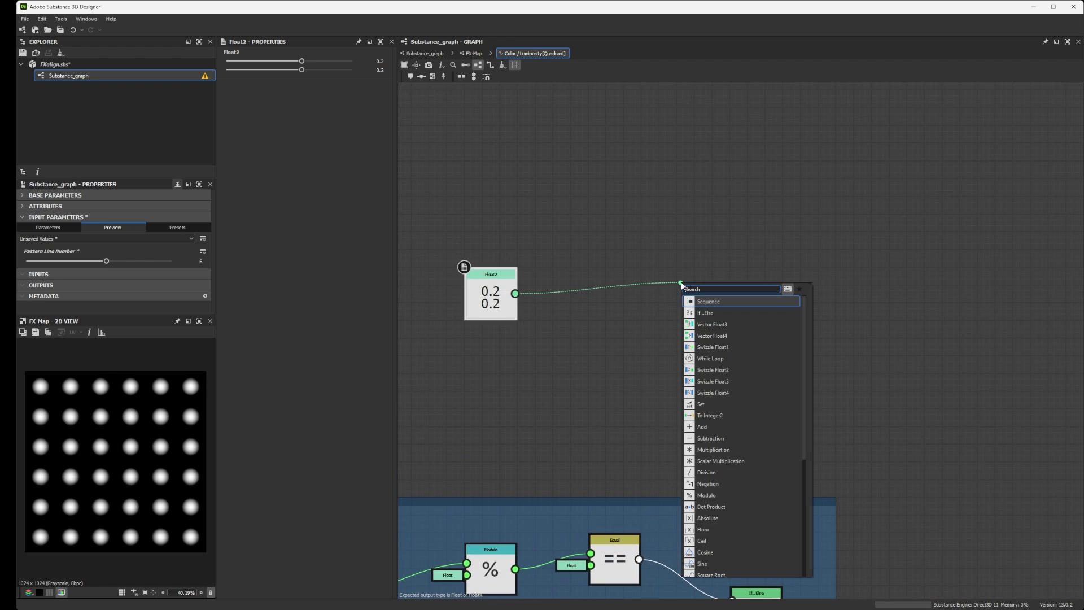
pyautogui.write('set')
pyautogui.click(694, 301)
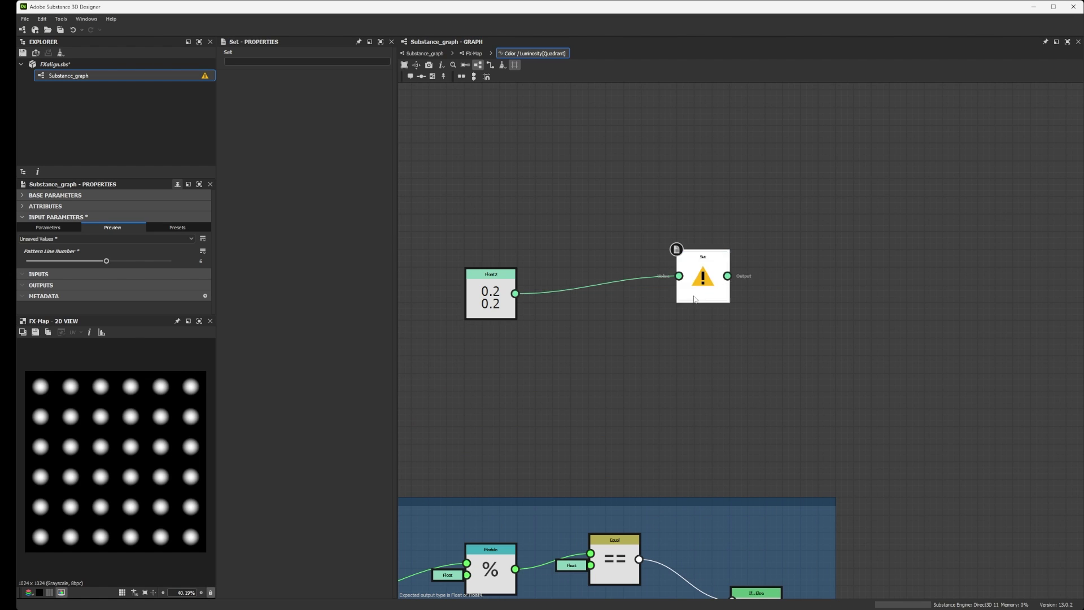
pyautogui.click(262, 60)
pyautogui.write('SizeParam')
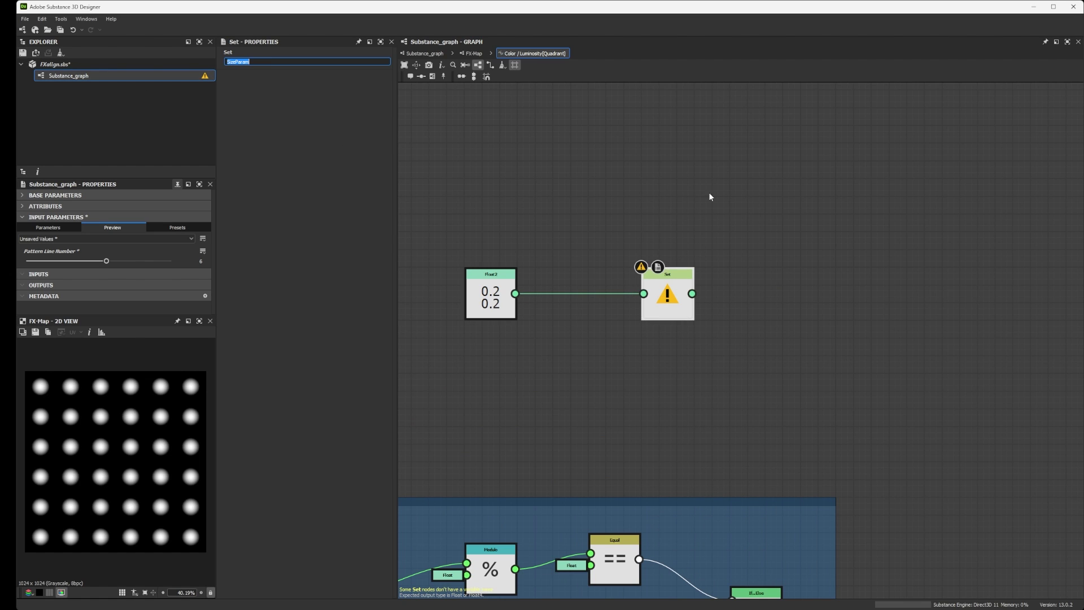
pyautogui.press('Return')
# Step: Add a second Sequence node and connect the existing output Sequence to its second input
pyautogui.scroll(-5, 710, 197)
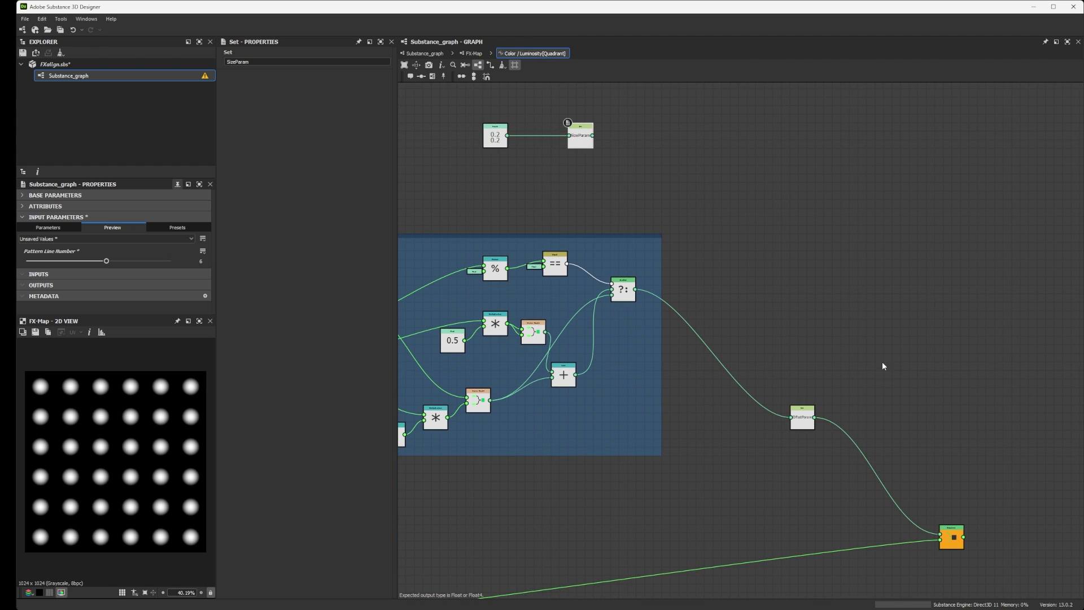
pyautogui.moveTo(981, 421); pyautogui.dragTo(941, 418, button='middle')
pyautogui.scroll(-3, 937, 420)
pyautogui.moveTo(910, 457); pyautogui.dragTo(834, 368, button='middle')
pyautogui.scroll(5, 815, 381)
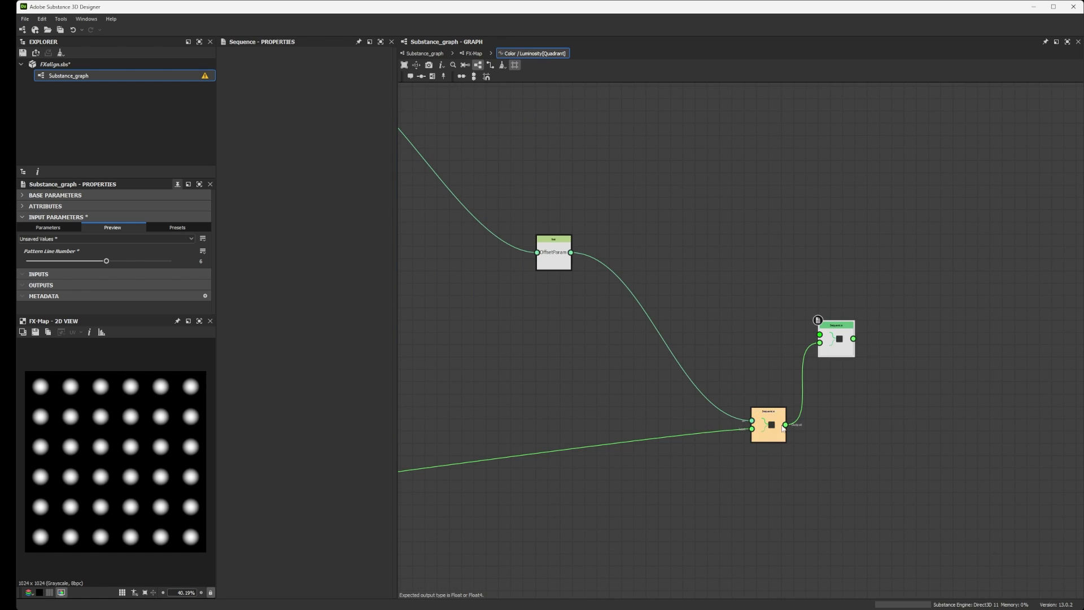
pyautogui.scroll(2, 783, 428)
pyautogui.scroll(-7, 812, 351)
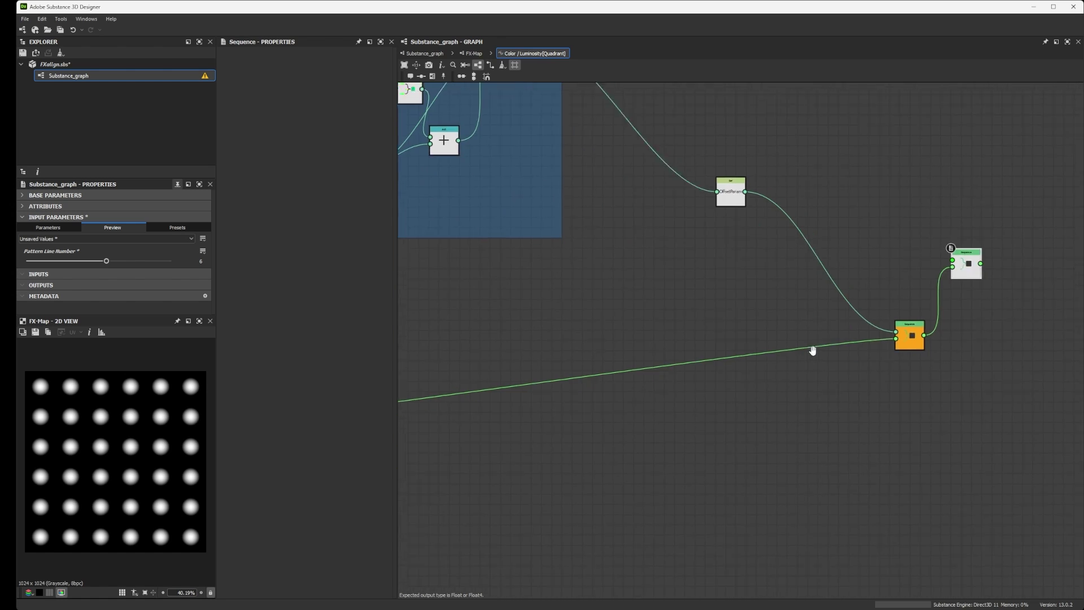
# Step: Connect the SizeParam Set node to the first input of the second Sequence node
pyautogui.moveTo(469, 330); pyautogui.dragTo(576, 413)
pyautogui.scroll(2, 903, 310)
pyautogui.moveTo(903, 311); pyautogui.dragTo(684, 338, button='middle')
pyautogui.scroll(-1, 669, 402)
pyautogui.scroll(5, 701, 341)
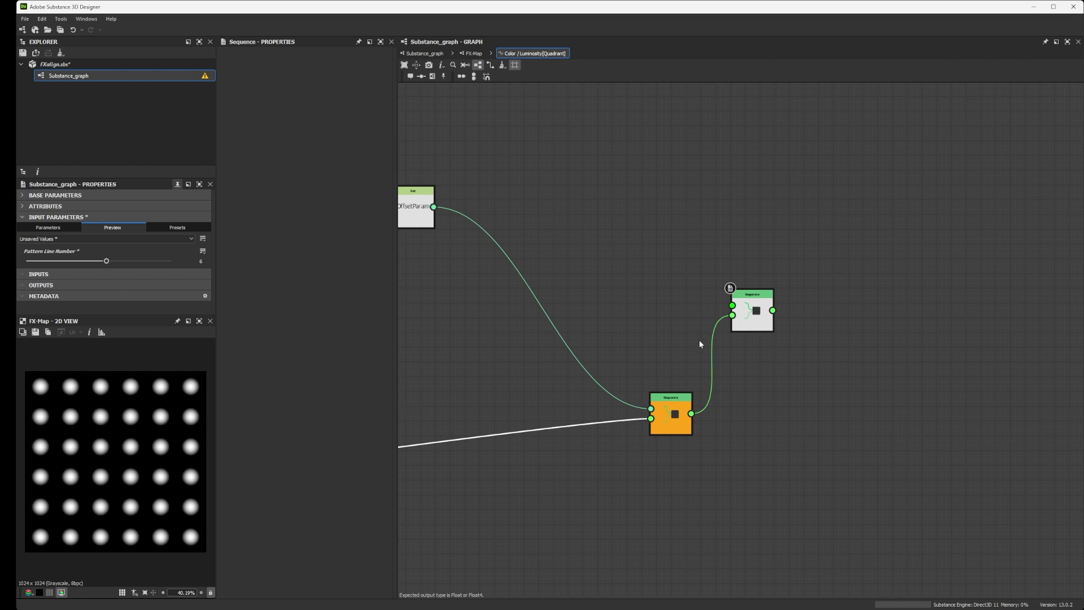
pyautogui.scroll(-4, 650, 263)
pyautogui.moveTo(650, 264); pyautogui.dragTo(707, 363, button='middle')
pyautogui.scroll(1, 707, 363)
pyautogui.moveTo(498, 156); pyautogui.dragTo(547, 194, button='middle')
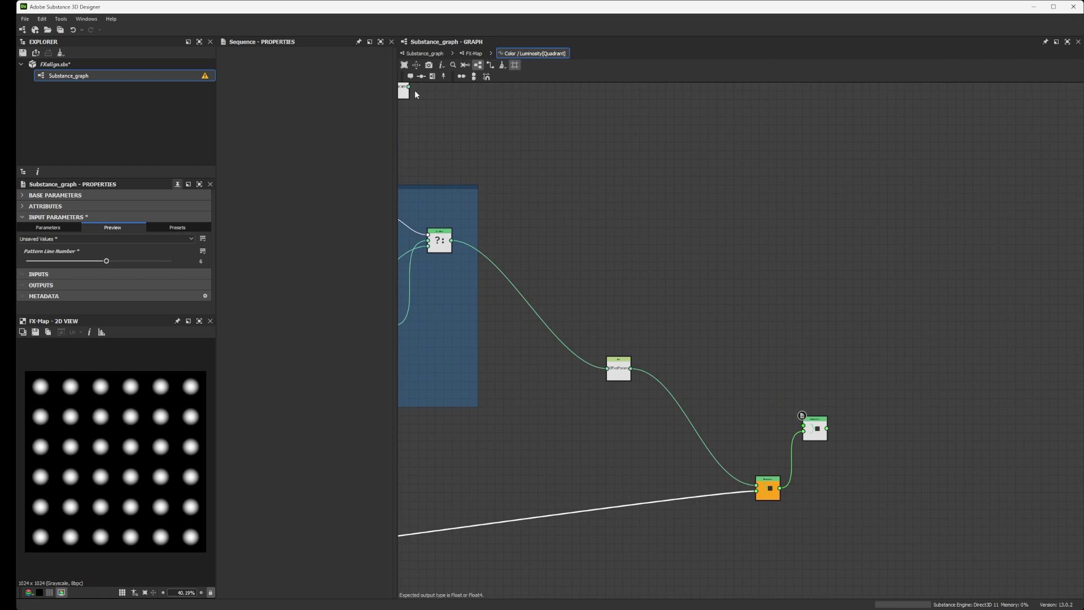
pyautogui.moveTo(516, 124); pyautogui.dragTo(757, 374)
pyautogui.moveTo(757, 375); pyautogui.dragTo(803, 425)
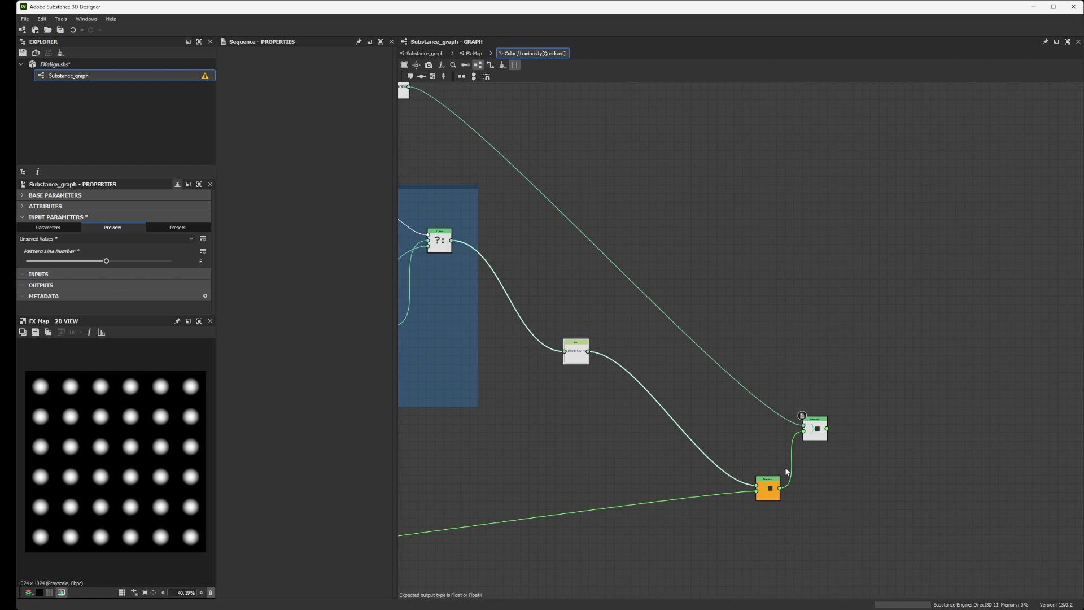
# Step: Move both Sequence nodes and the OffsetParam Set node closer to the Offset frame
pyautogui.moveTo(768, 485); pyautogui.dragTo(662, 402)
pyautogui.moveTo(818, 431); pyautogui.dragTo(746, 293)
pyautogui.click(633, 342)
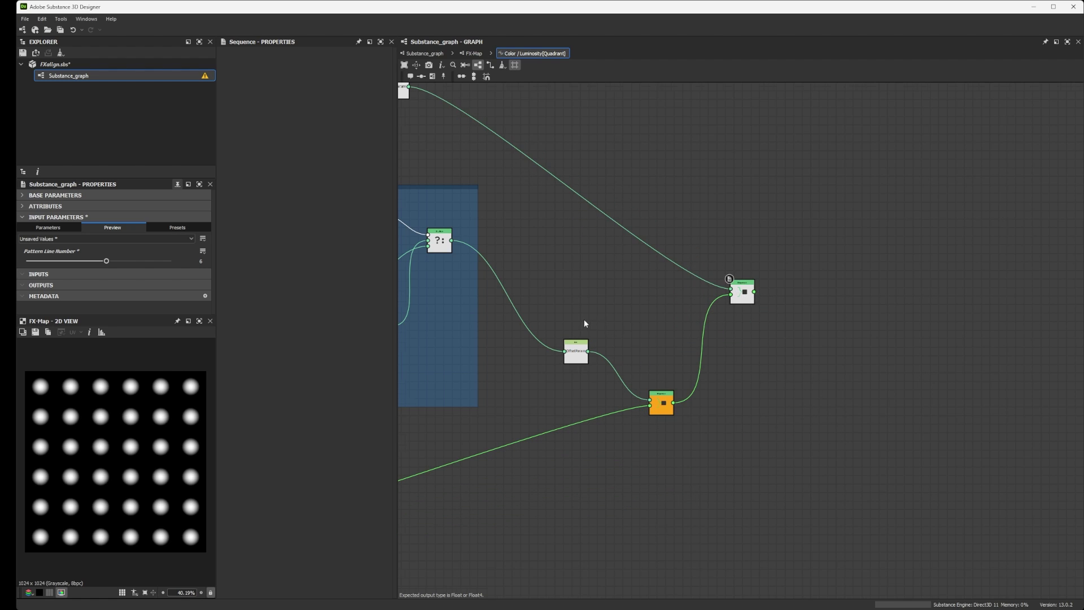
pyautogui.scroll(1, 582, 321)
pyautogui.moveTo(575, 358); pyautogui.dragTo(494, 245)
pyautogui.moveTo(634, 245); pyautogui.dragTo(656, 260, button='middle')
# Step: Make the second Sequence node the output node of the Color / Luminosity function
pyautogui.rightClick(794, 299)
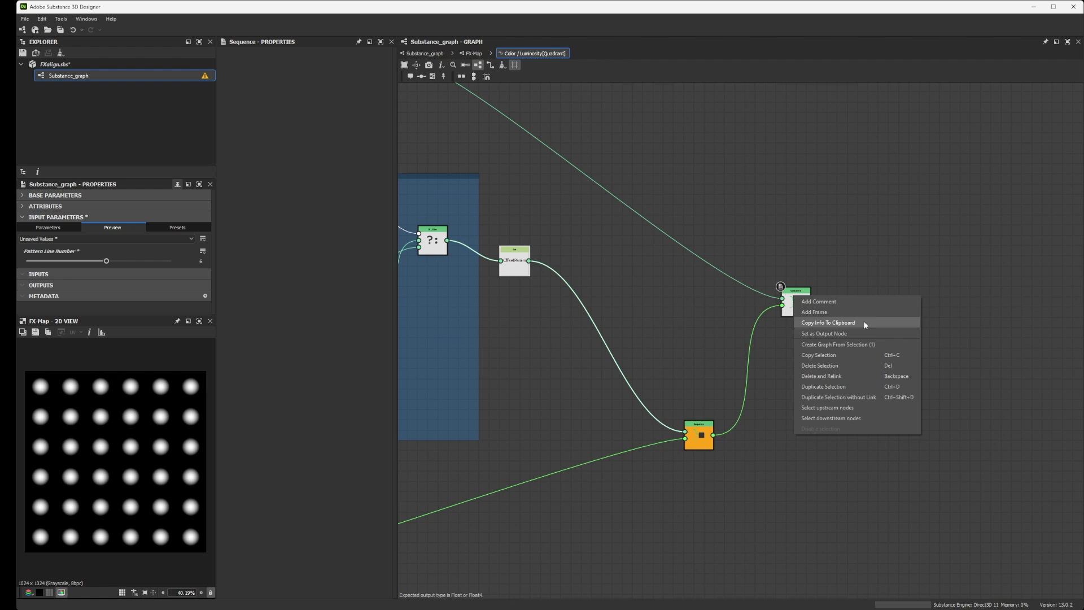
pyautogui.click(819, 319)
pyautogui.press('f')
# Step: Return to the FX-Map graph and create an empty function for the Quadrant node's Pattern Size
pyautogui.click(471, 53)
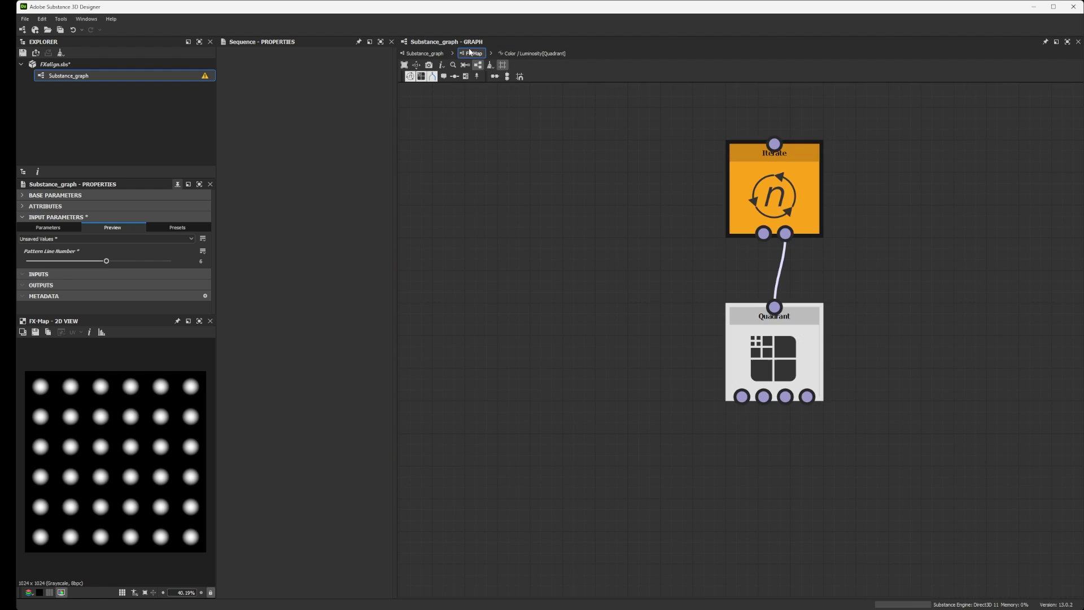
pyautogui.click(770, 332)
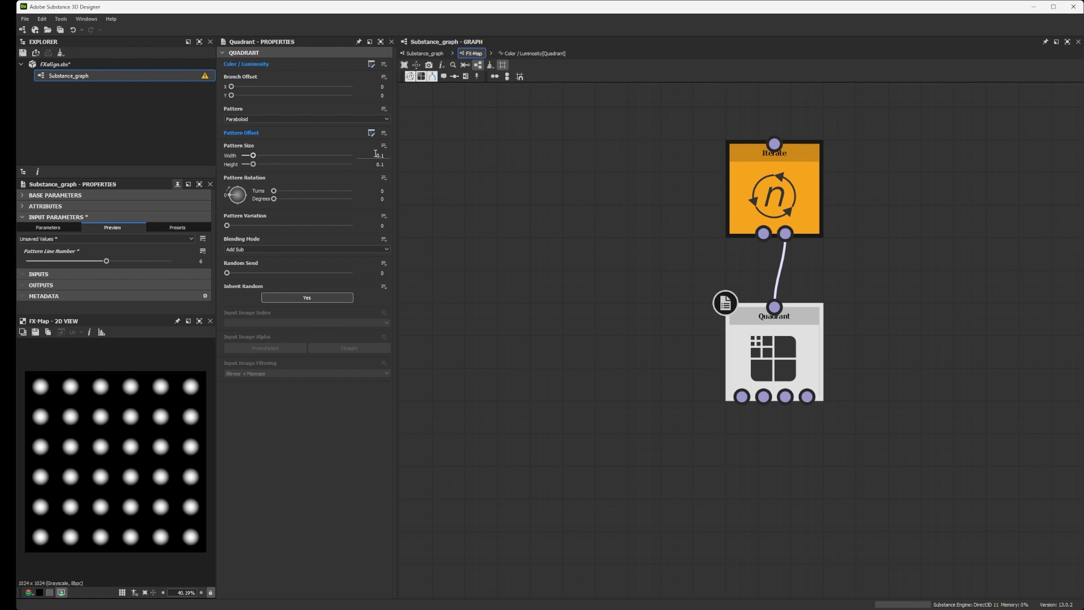
pyautogui.click(385, 148)
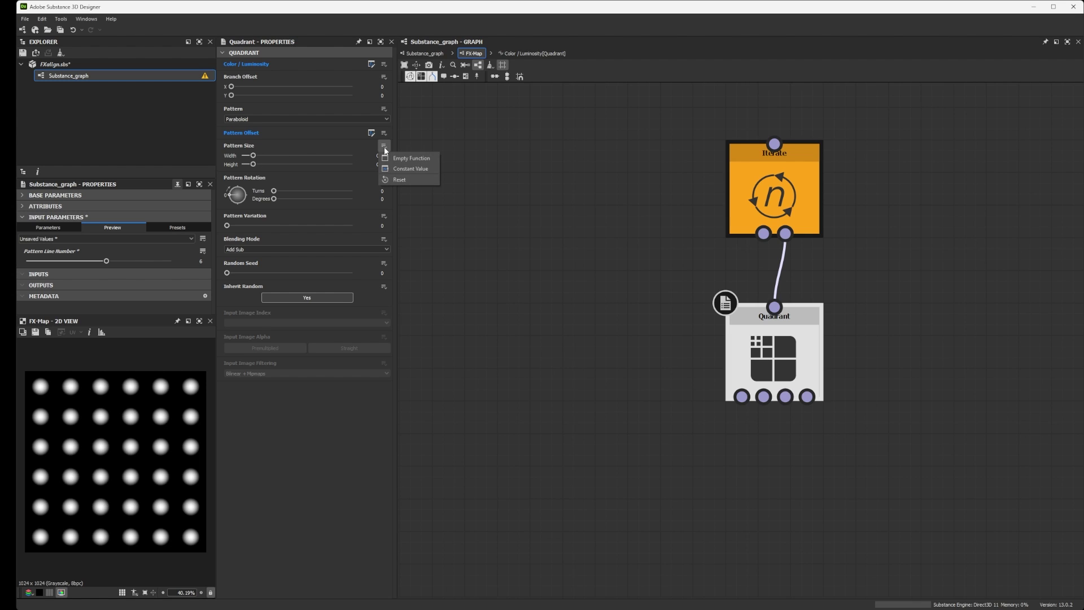
pyautogui.click(401, 167)
# Step: Add a Get Float2 node reading SizeParam in the Pattern Size function and set it as the output node
pyautogui.press('space')
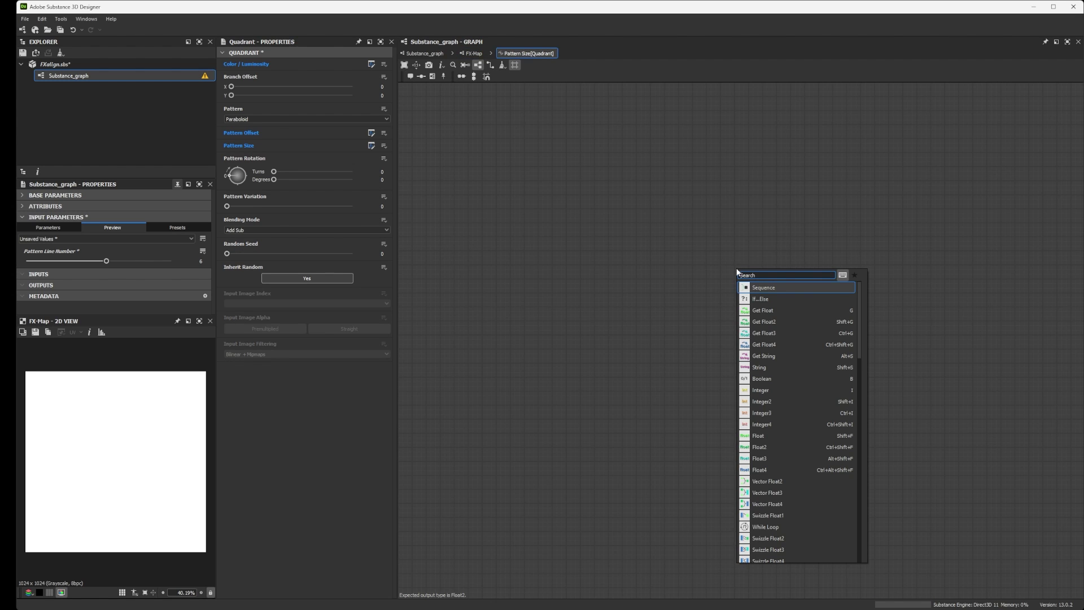
pyautogui.write('get')
pyautogui.click(768, 299)
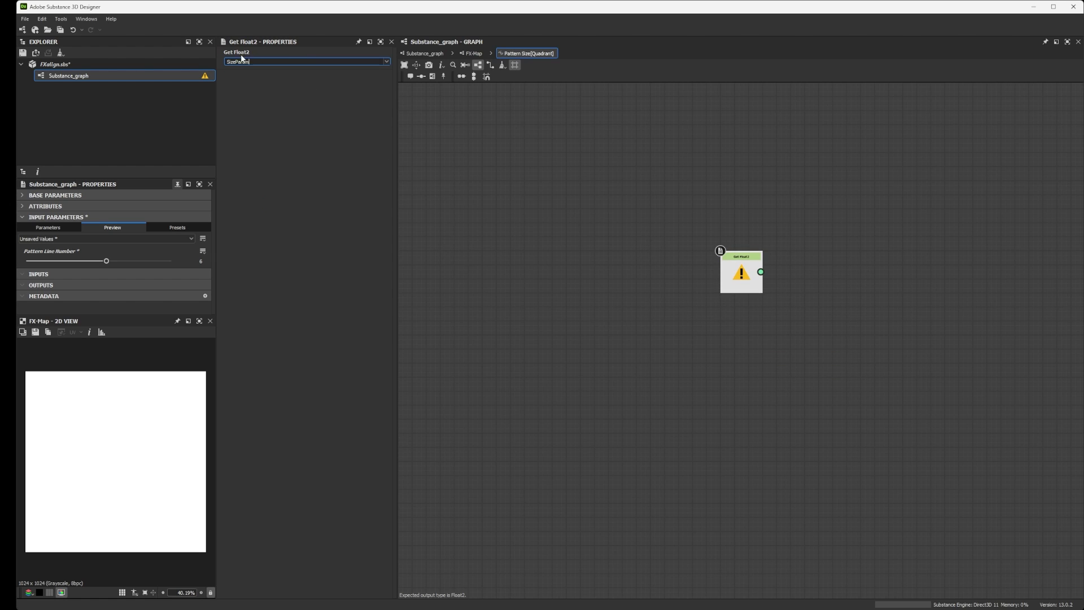
pyautogui.rightClick(745, 271)
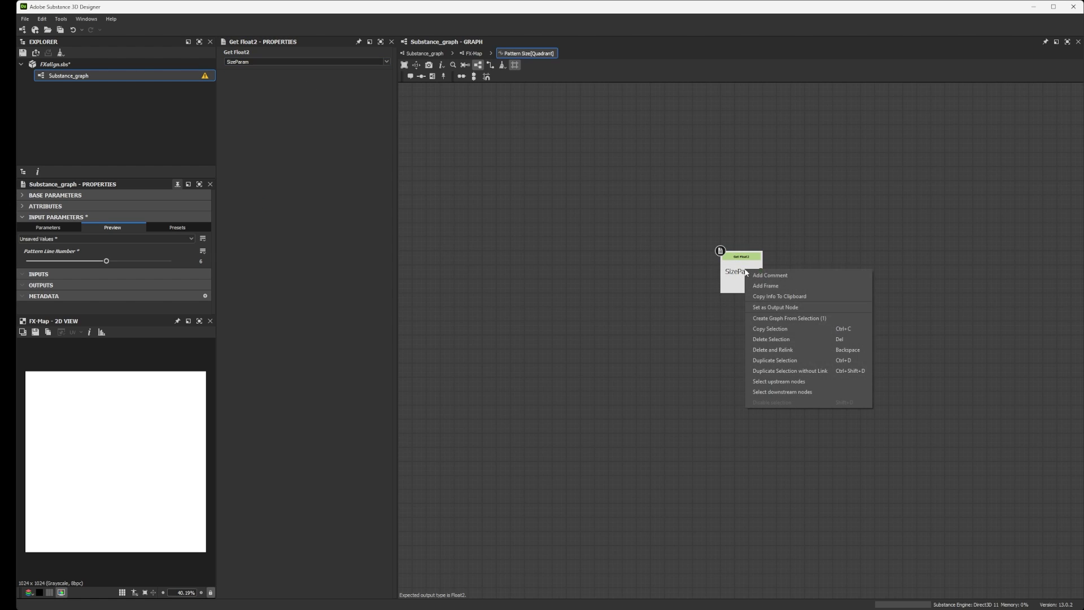
pyautogui.click(784, 307)
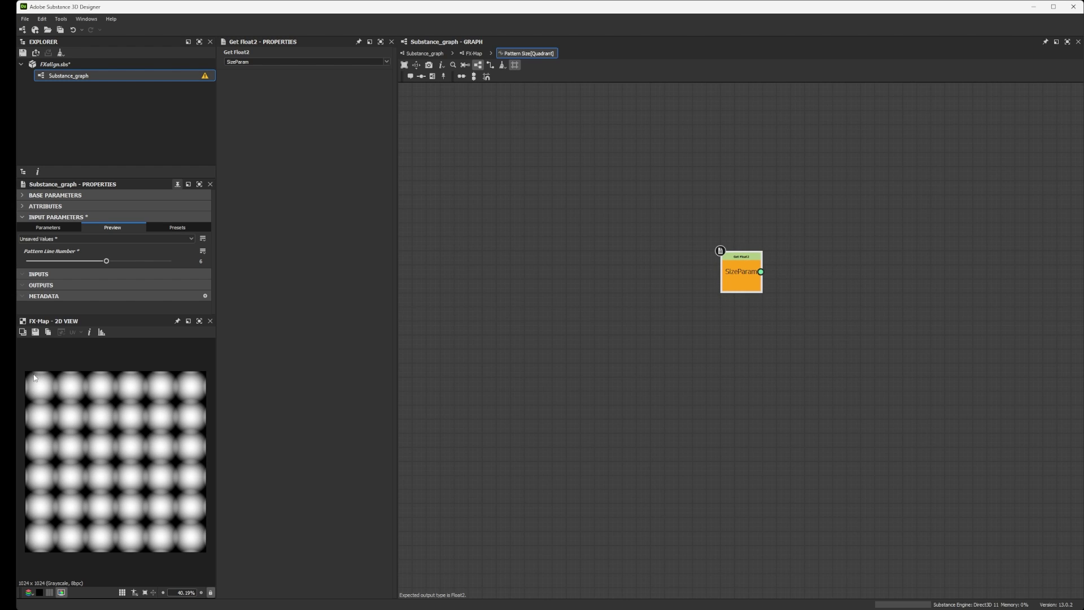
# Step: Return to the FX-Map graph and open the Quadrant node's Color / Luminosity function
pyautogui.click(473, 53)
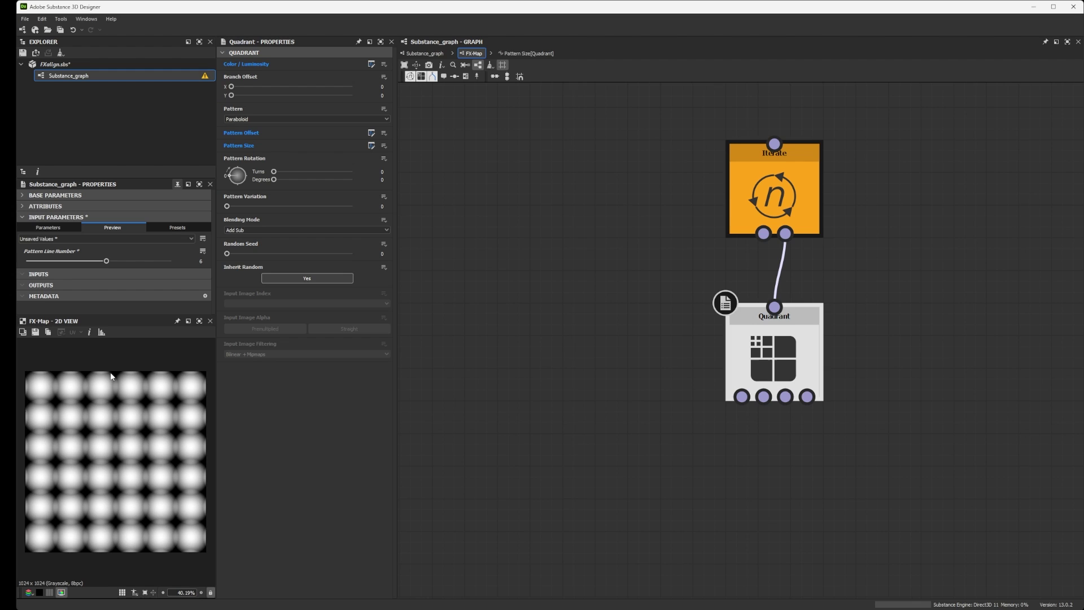
pyautogui.click(370, 64)
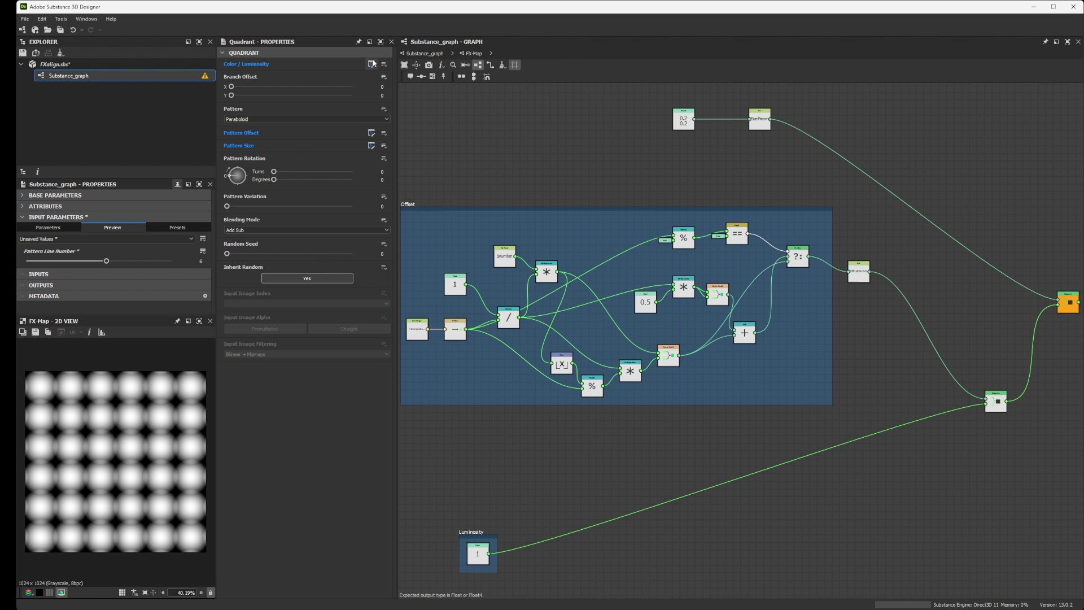
pyautogui.moveTo(593, 184); pyautogui.dragTo(525, 322, button='middle')
pyautogui.scroll(2, 579, 285)
# Step: Try 0.19 as the first value of the Float2 constant feeding the SizeParam Set node
pyautogui.click(578, 285)
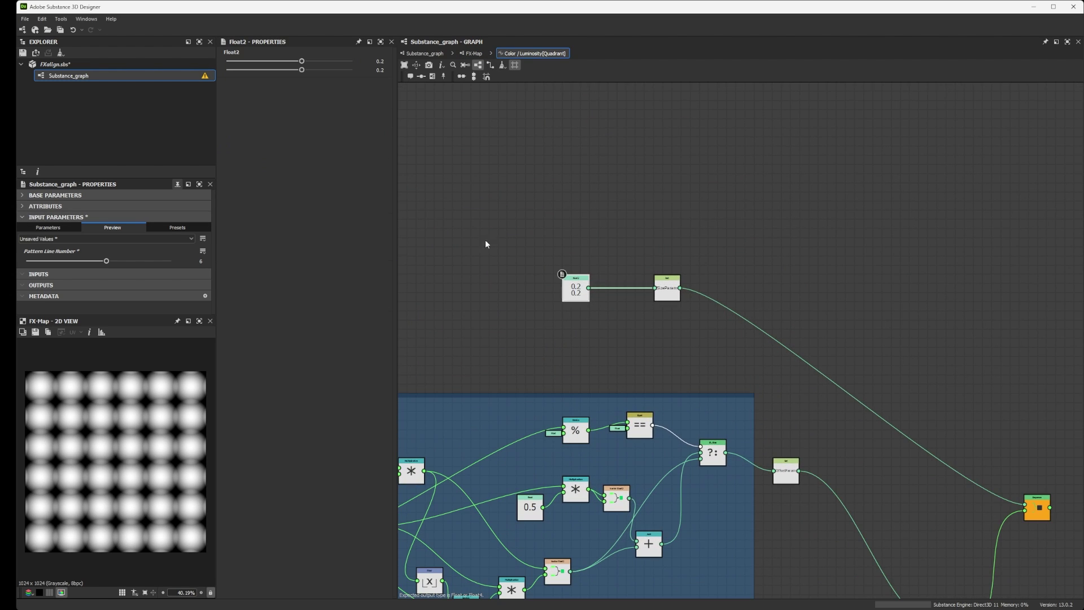
pyautogui.moveTo(300, 63); pyautogui.dragTo(301, 62)
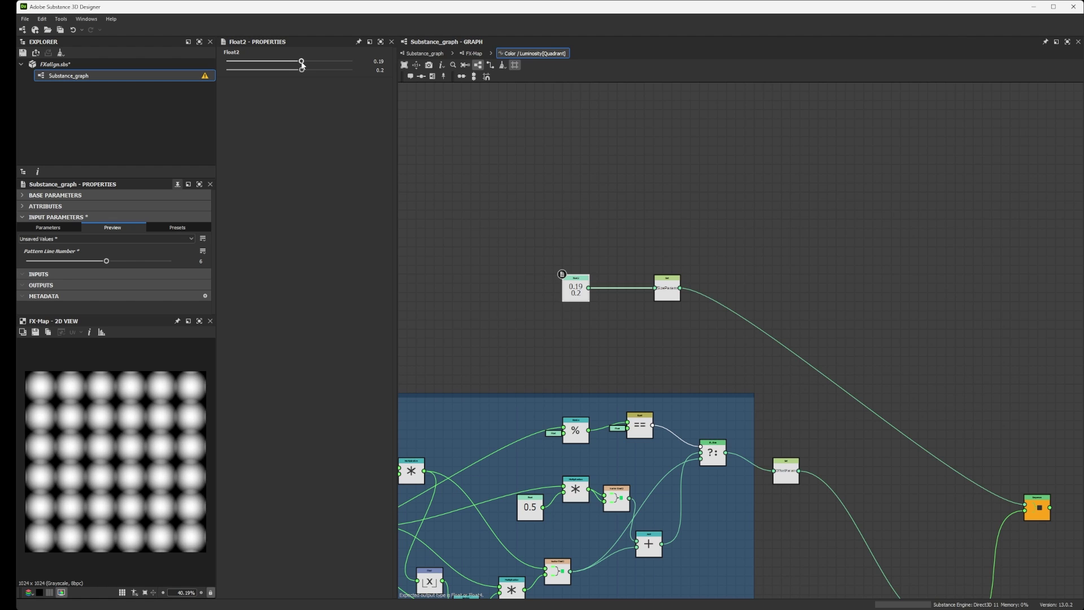
# Step: Add a Vector Float2 node, feed the Division result into both its inputs, and connect it to the SizeParam Set node in place of the constant
pyautogui.moveTo(544, 265); pyautogui.dragTo(768, 128, button='middle')
pyautogui.scroll(3, 768, 128)
pyautogui.scroll(-2, 767, 128)
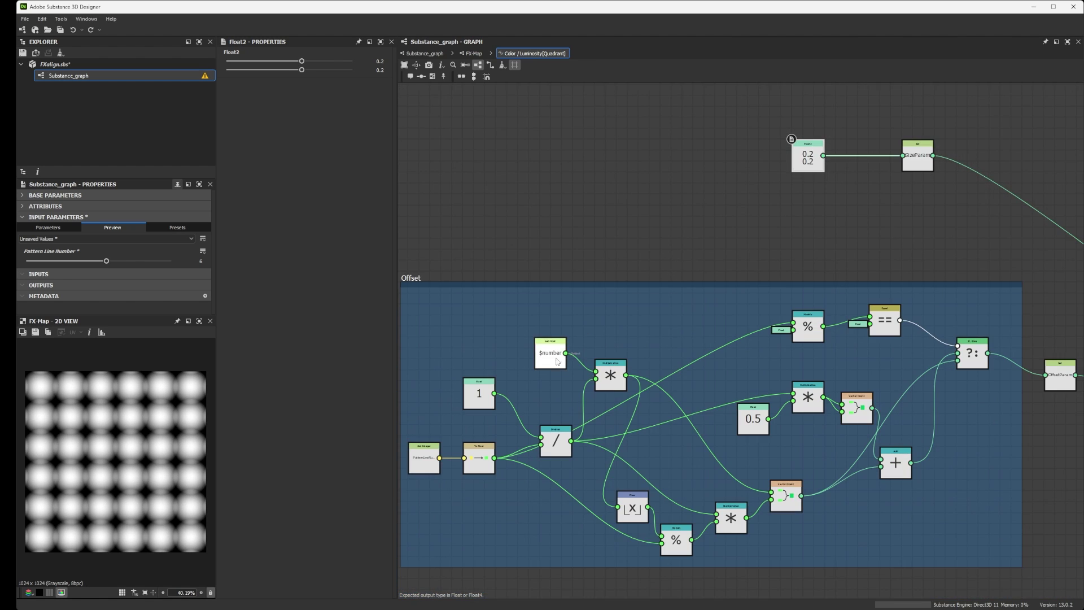
pyautogui.scroll(2, 451, 440)
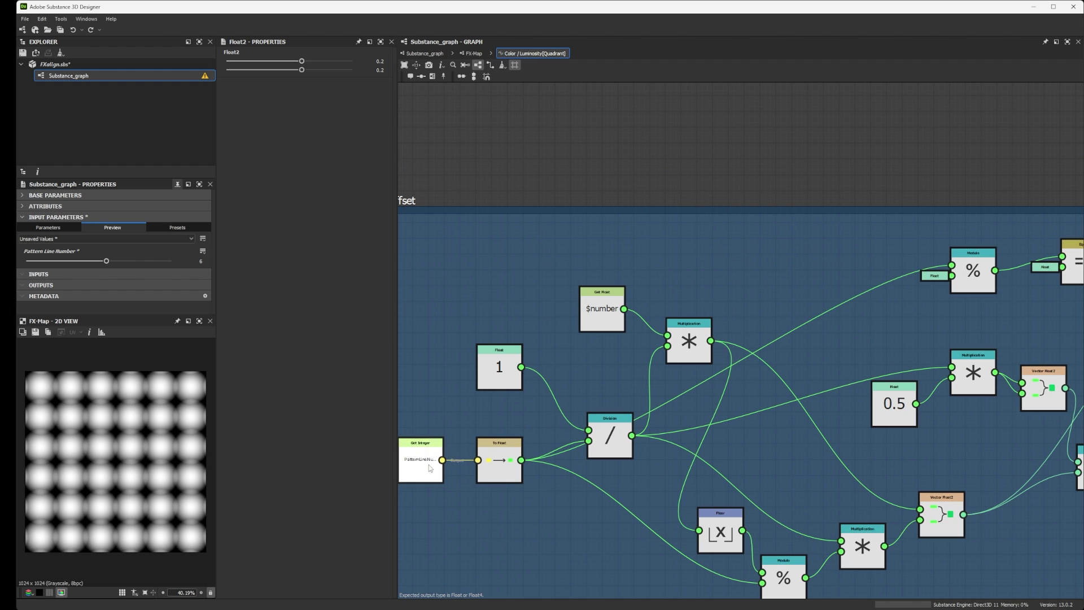
pyautogui.scroll(-2, 608, 484)
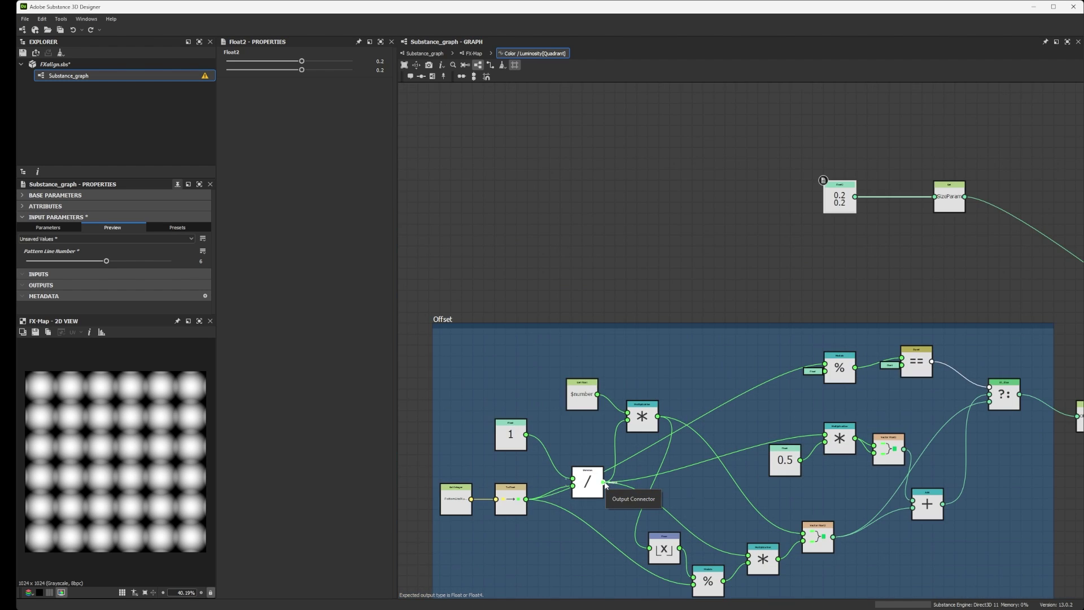
pyautogui.click(771, 219)
pyautogui.press('space')
pyautogui.write('vec')
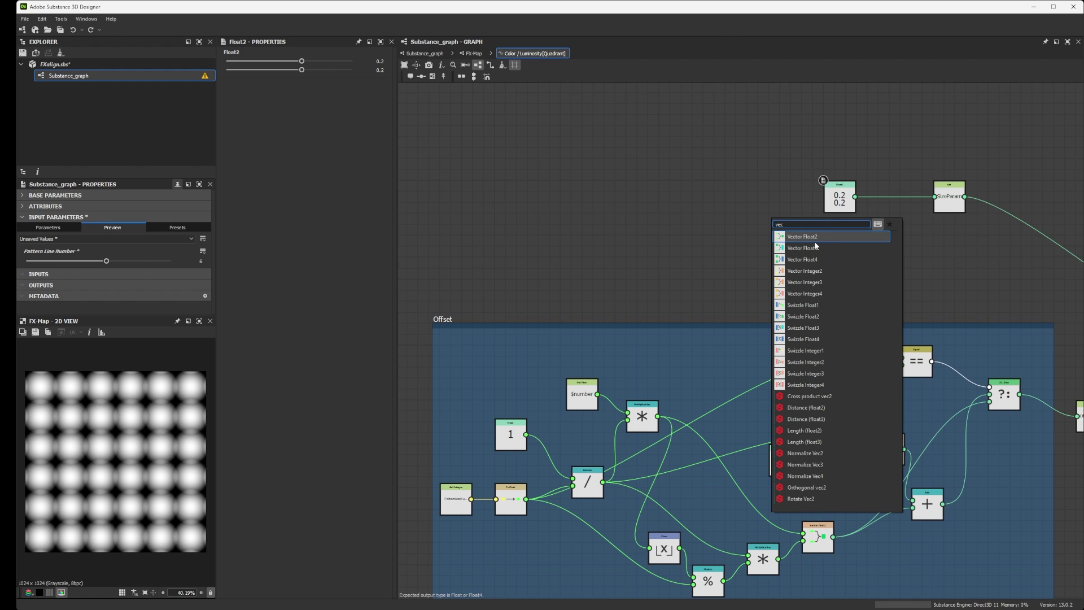
pyautogui.click(814, 235)
pyautogui.moveTo(604, 482); pyautogui.dragTo(934, 196)
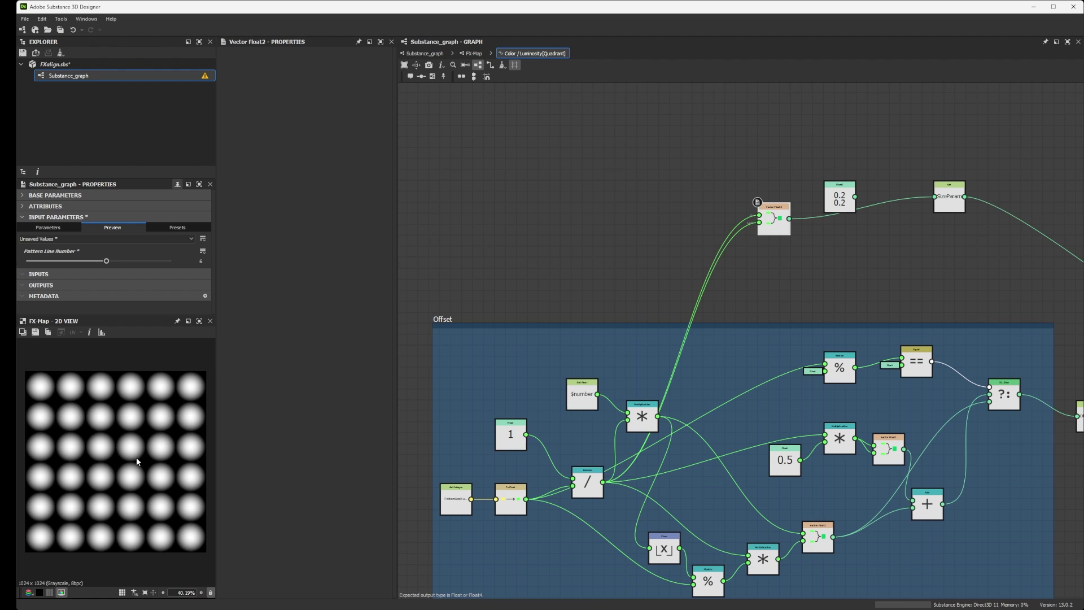
# Step: Set the graph's Pattern Line Number preview value to 4
pyautogui.moveTo(106, 260); pyautogui.dragTo(82, 276)
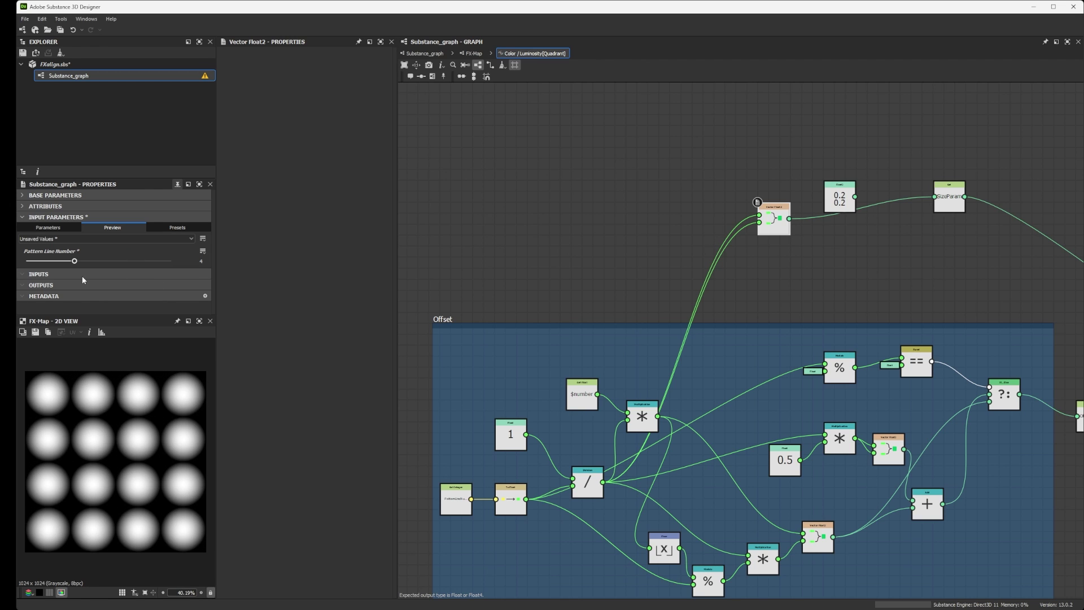